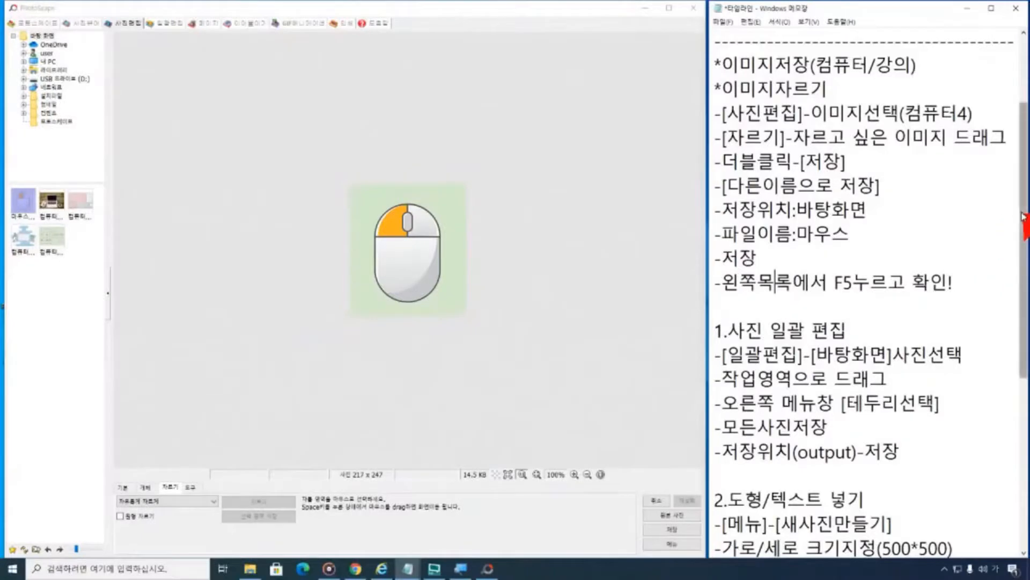
- Find the "1.사진 일괄 편집" section in the notes and highlight its heading text
drag(1023, 216, 1027, 376)
click(955, 272)
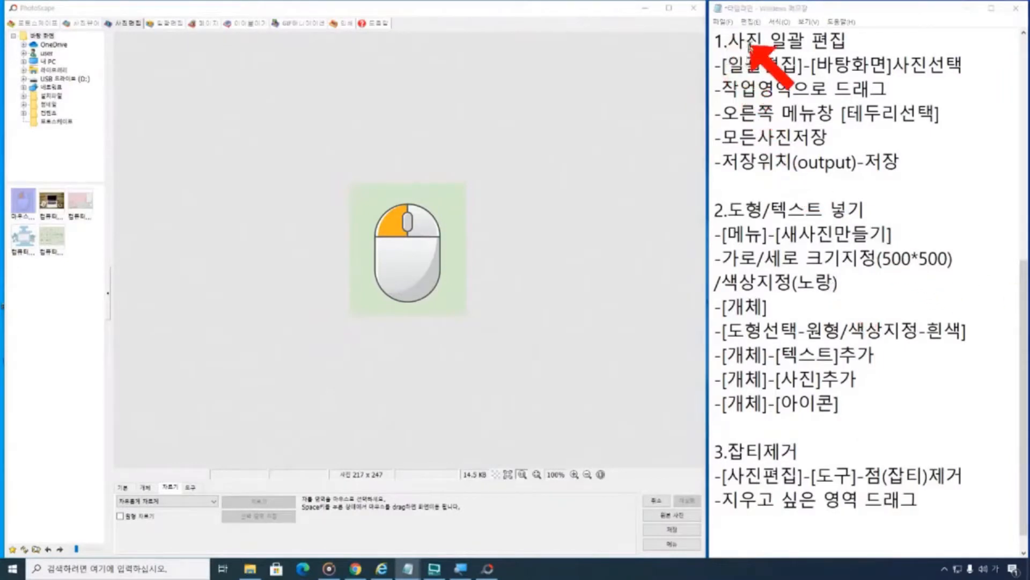
drag(728, 43, 851, 41)
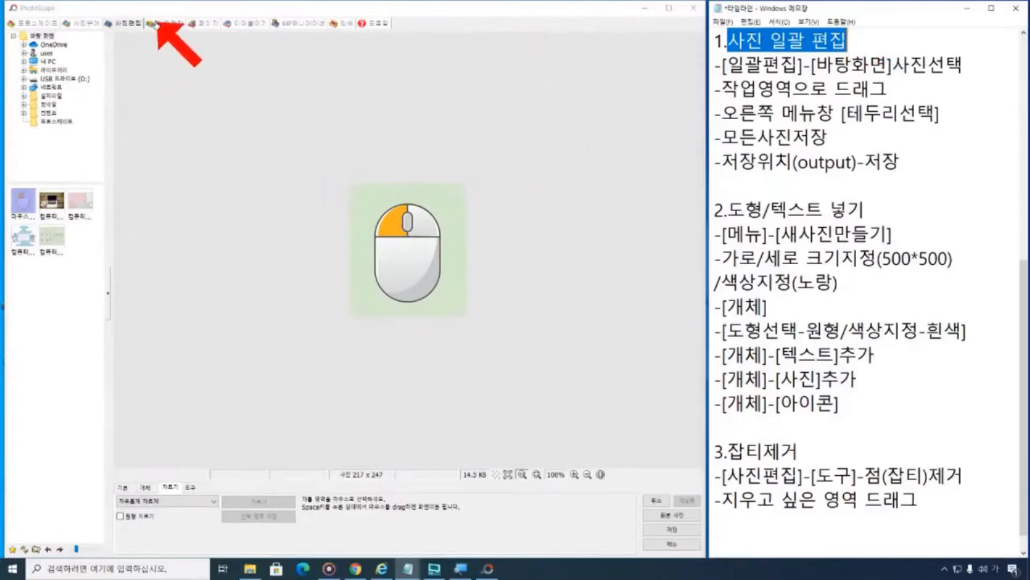
- Switch to PhotoScape and open the batch editing (일괄편집) workspace from its start screen
click(168, 23)
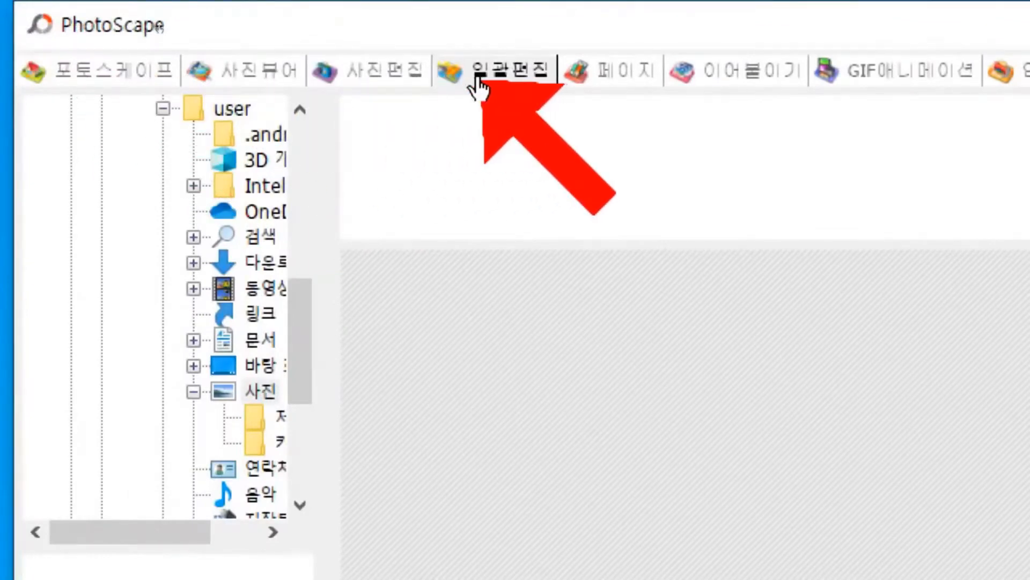
click(120, 83)
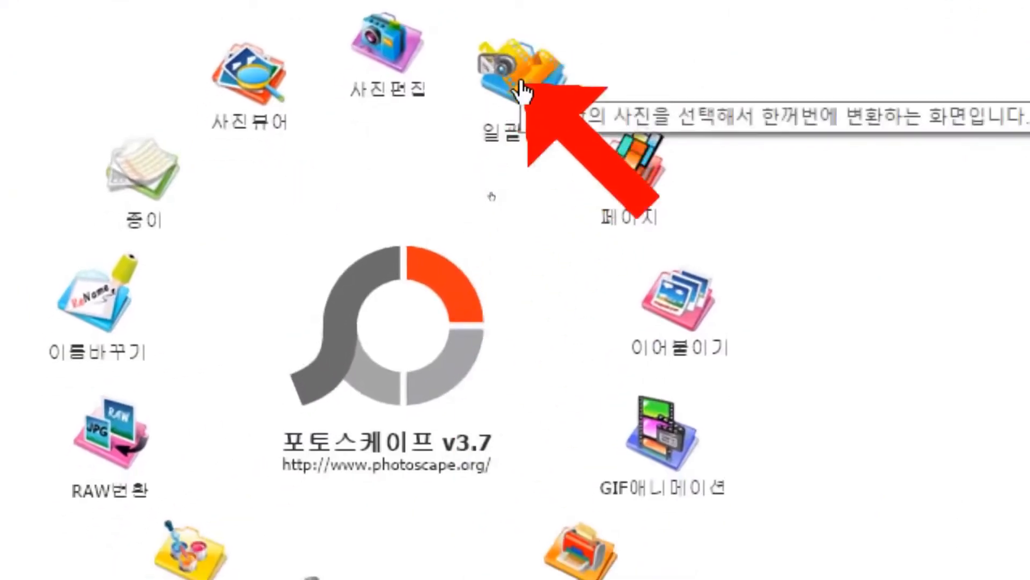
click(521, 88)
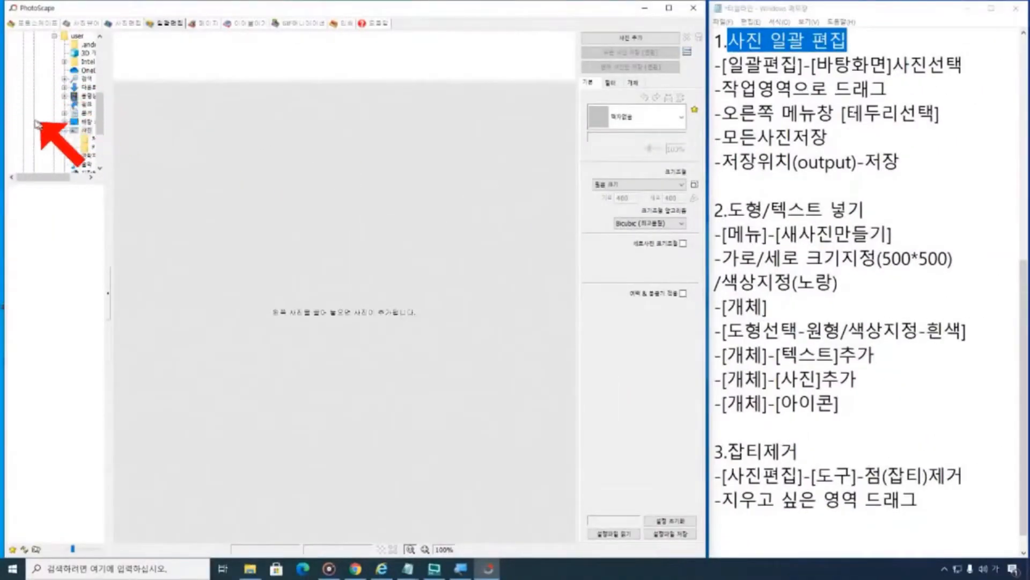
- Browse to the desktop folder (바탕 화면) and add its four photos, 컴퓨터1.jpg through 컴퓨터4.png, to the batch list
drag(98, 110, 100, 21)
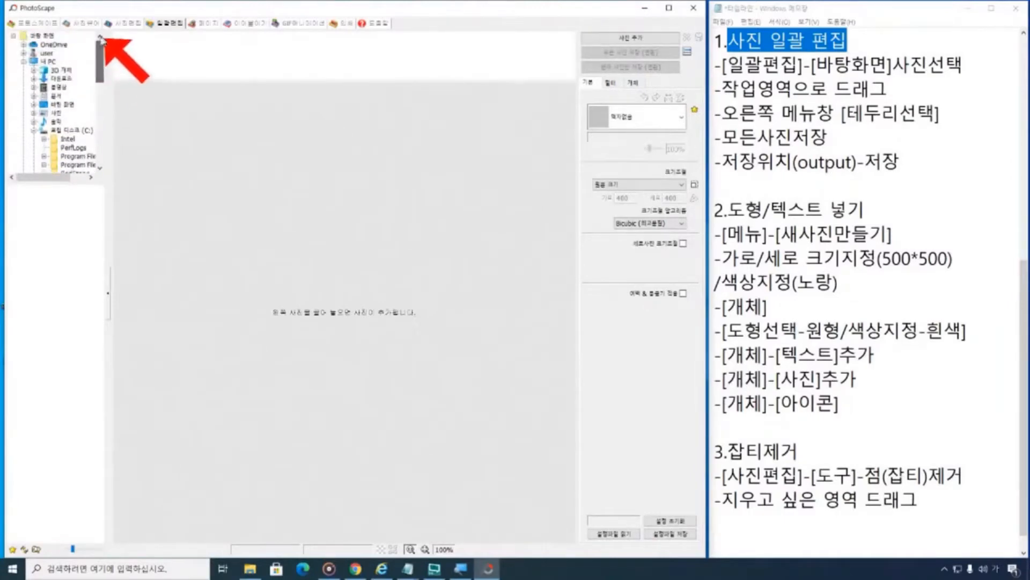
click(43, 35)
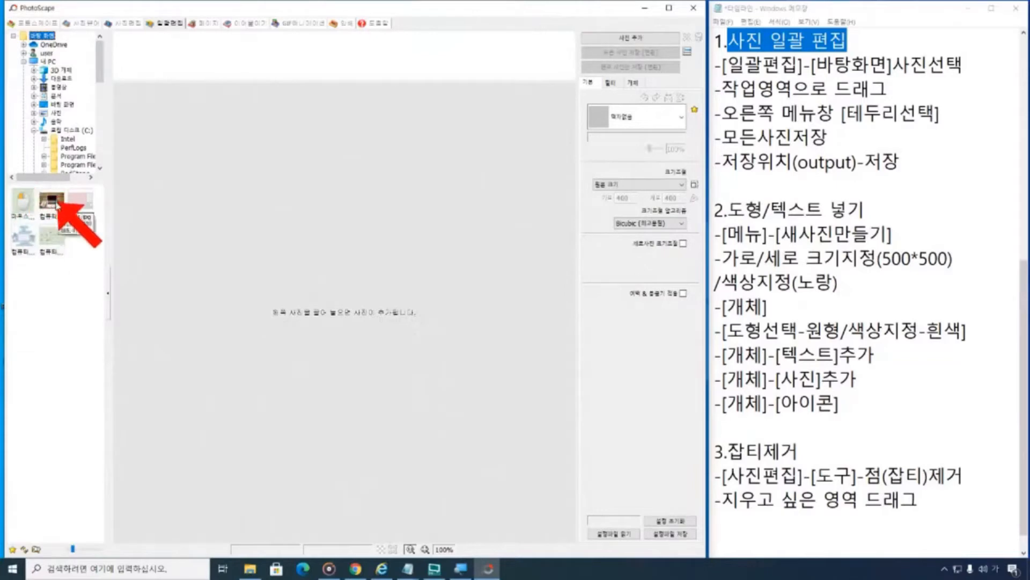
click(57, 204)
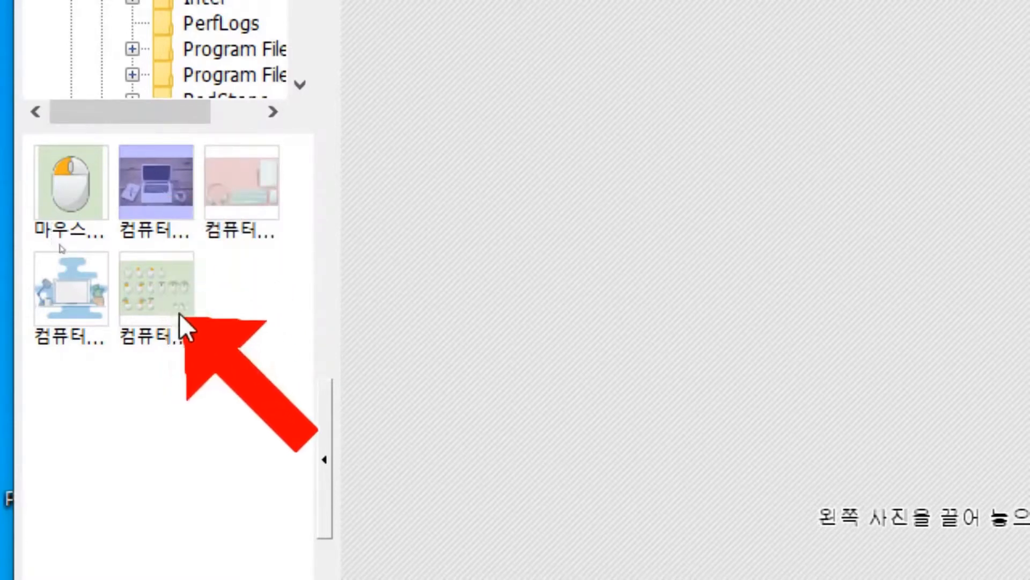
shift+click(175, 298)
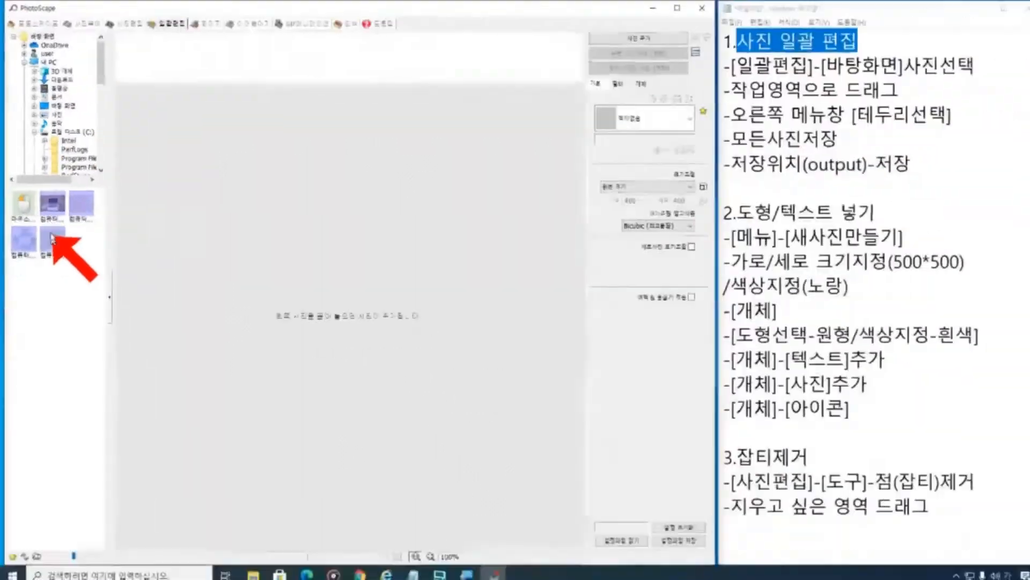
drag(51, 236, 203, 51)
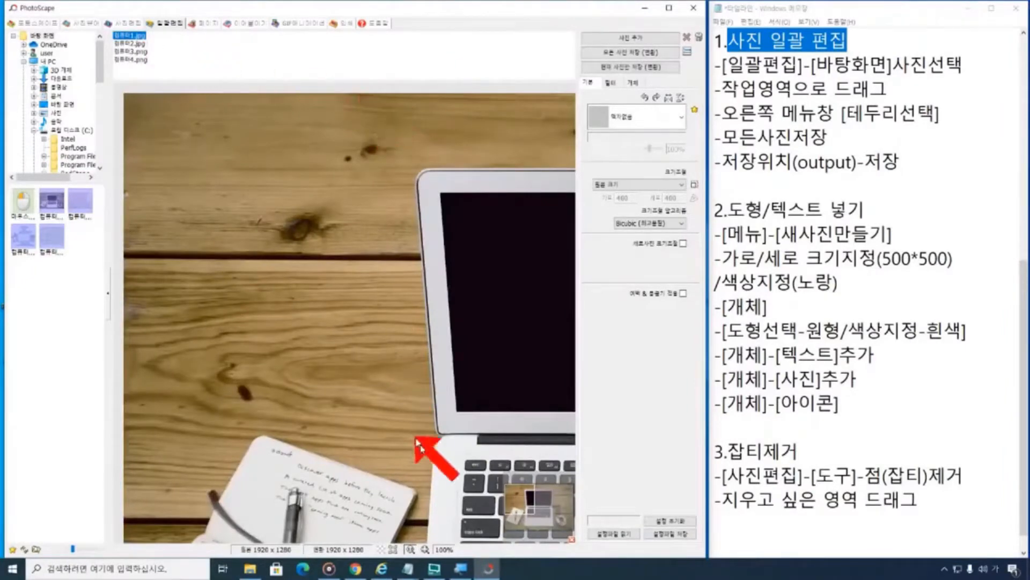
- Compare the fit-to-window and actual-size views of 컴퓨터1.jpg, looking around the enlarged photo and ending at fit-to-window
click(424, 549)
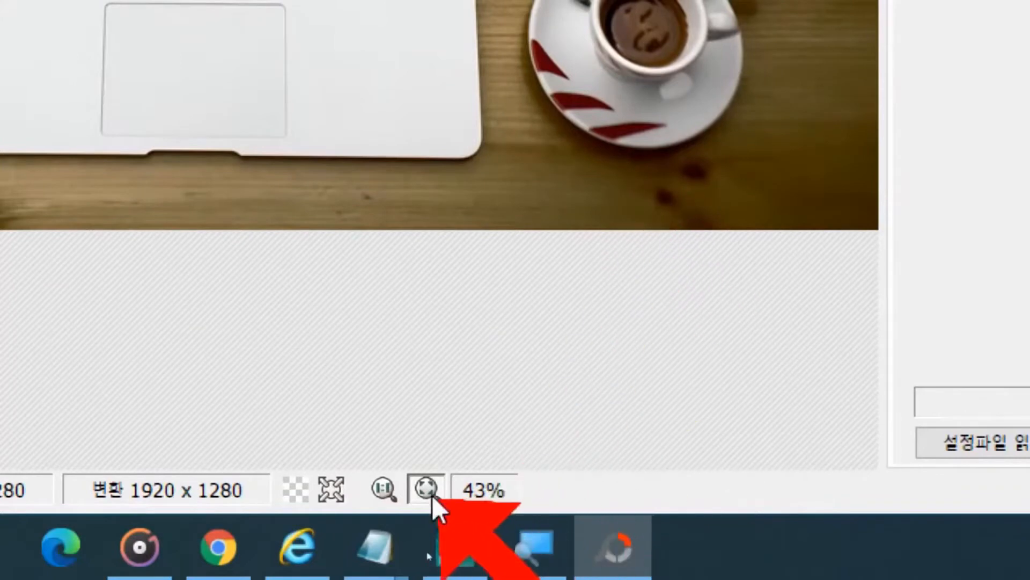
click(388, 495)
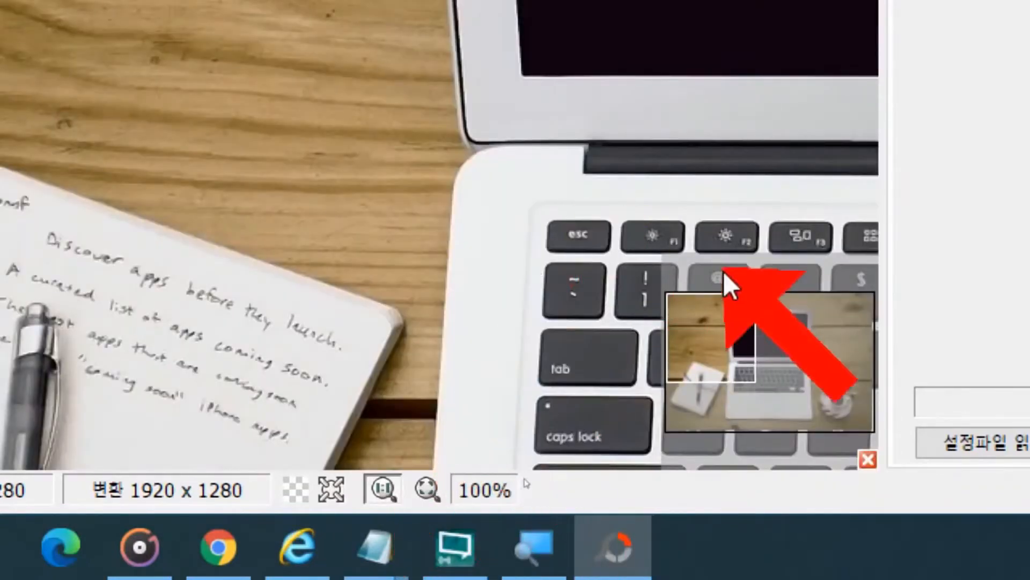
drag(719, 340, 755, 361)
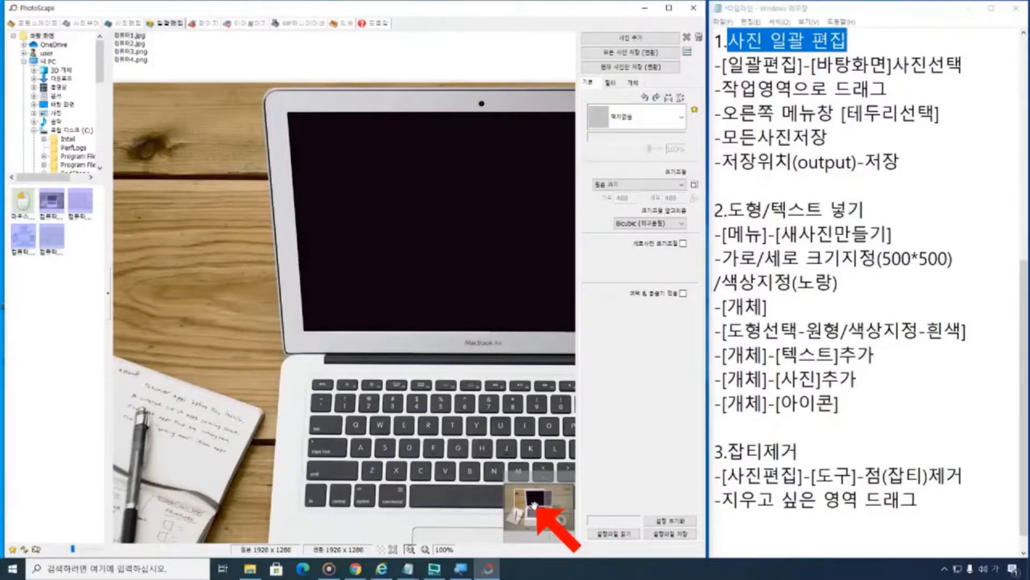
mouse_move(534, 504)
mouse_down()
mouse_move(541, 529)
mouse_move(525, 500)
mouse_move(552, 503)
mouse_up()
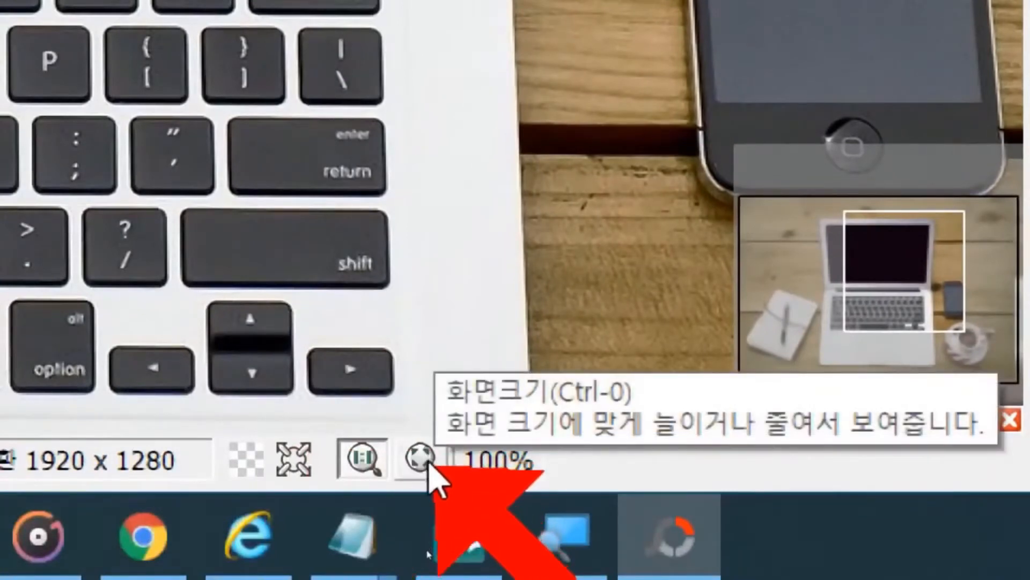
click(428, 464)
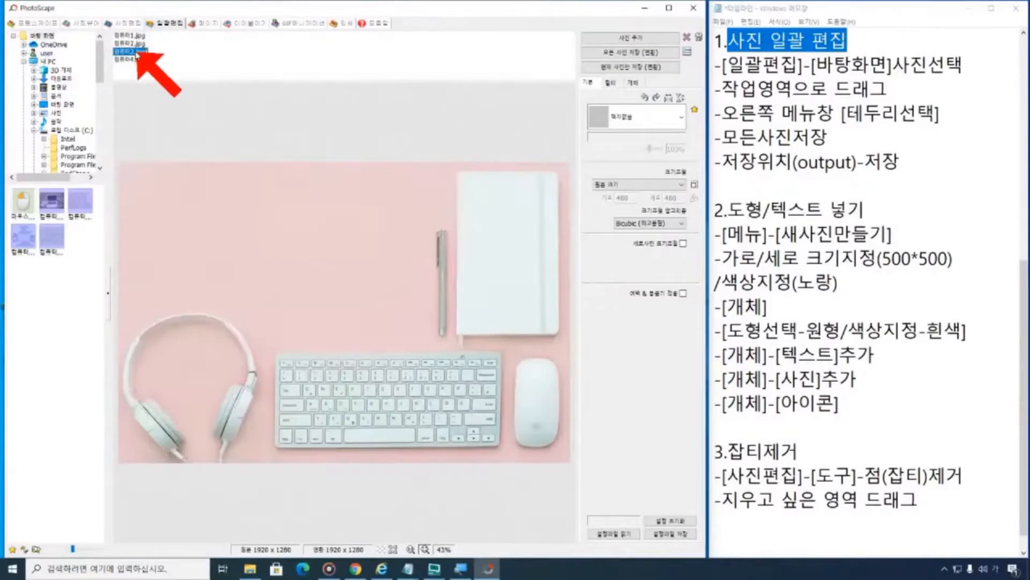
- Preview the photos in the batch list and remove 컴퓨터4.png from it
click(129, 59)
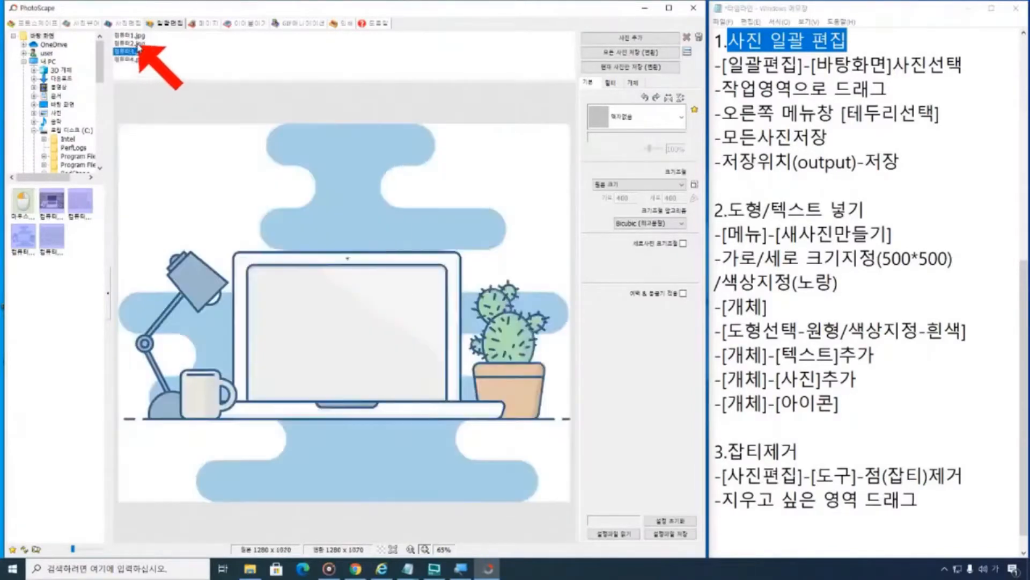
click(139, 36)
click(139, 43)
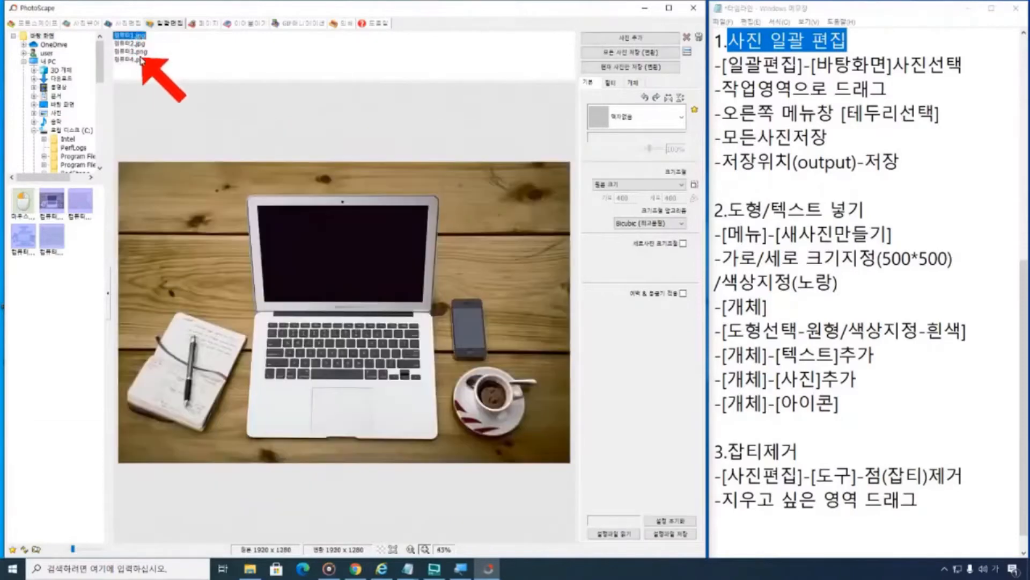
click(140, 59)
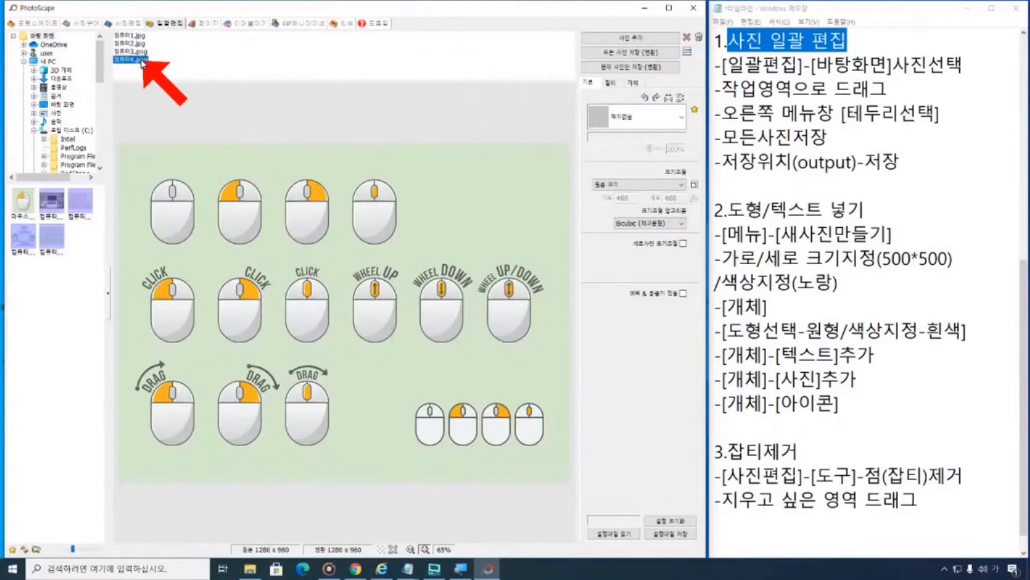
key(Delete)
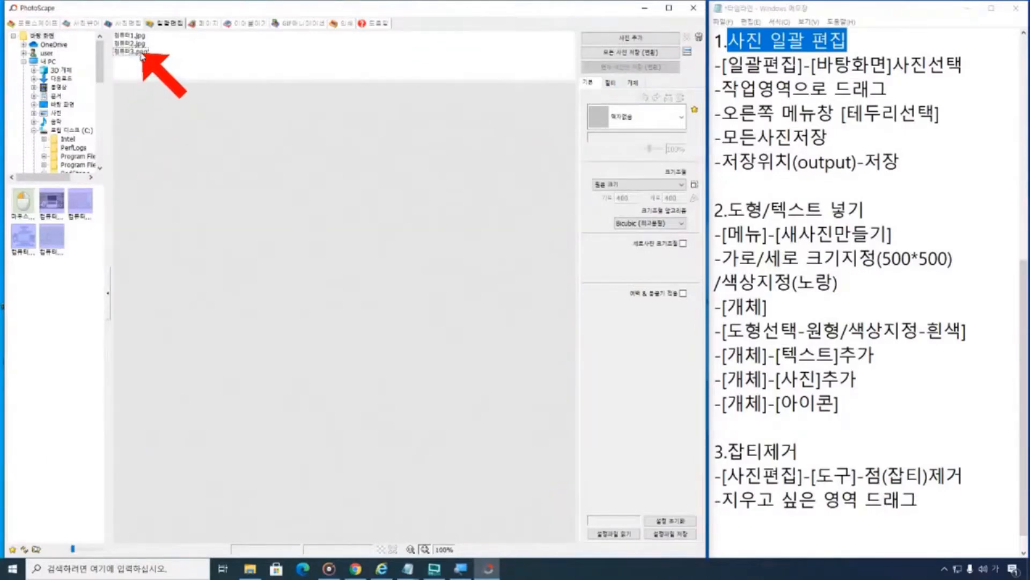
- Preview the remaining batch photos 컴퓨터1.jpg, 컴퓨터2.jpg and 컴퓨터3.png one by one, ending on 컴퓨터3.png
click(142, 52)
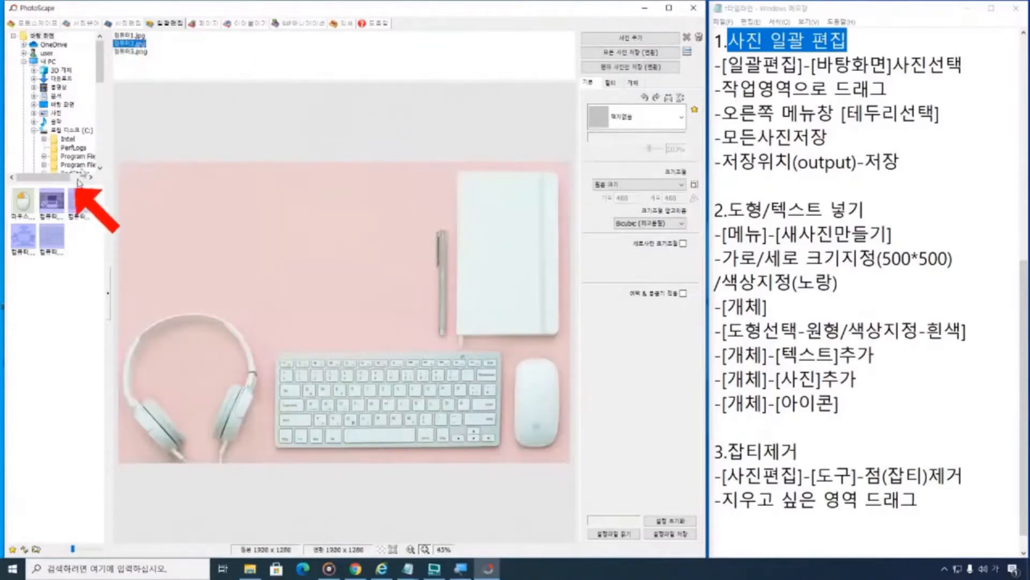
click(152, 53)
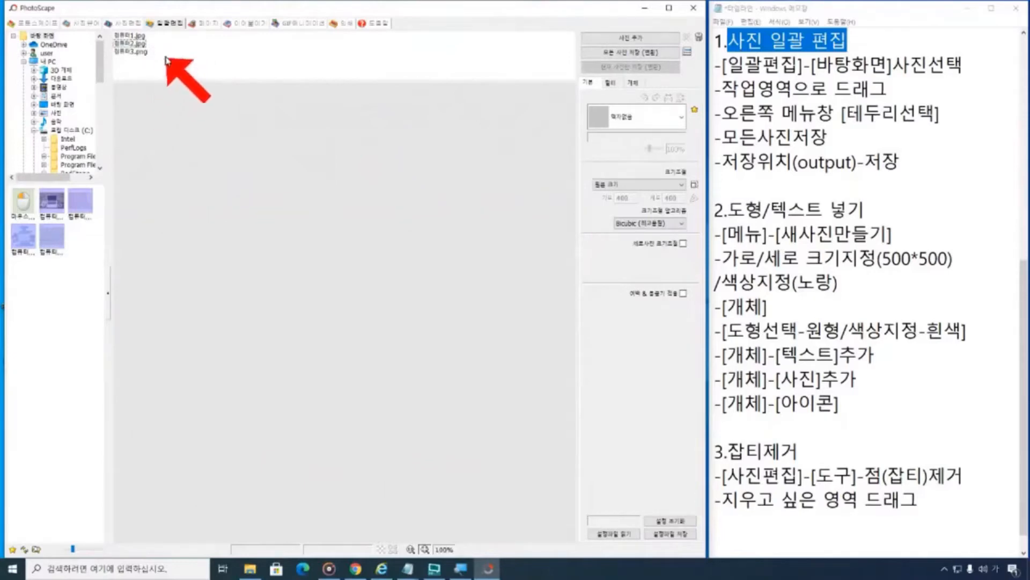
click(135, 44)
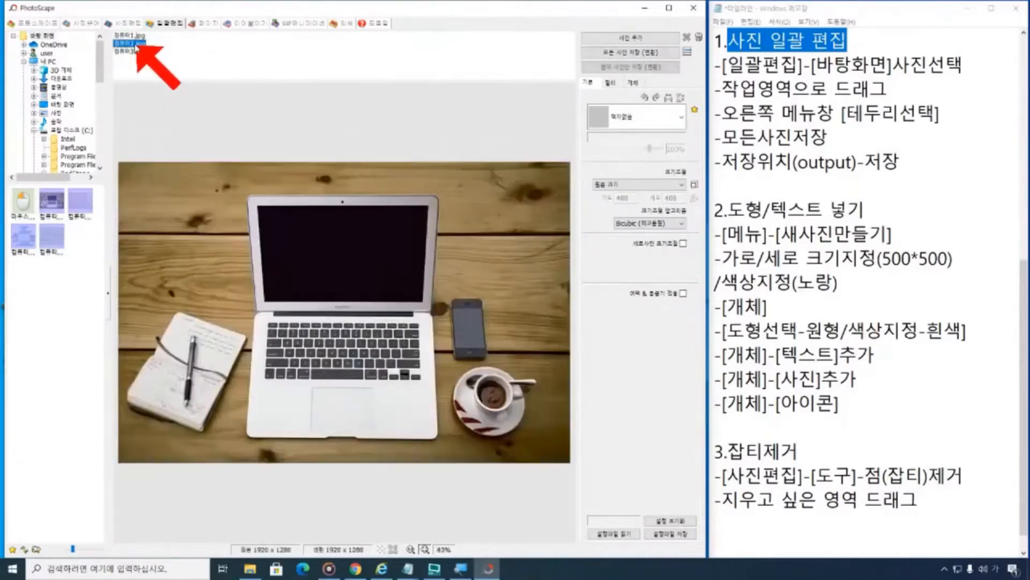
click(134, 52)
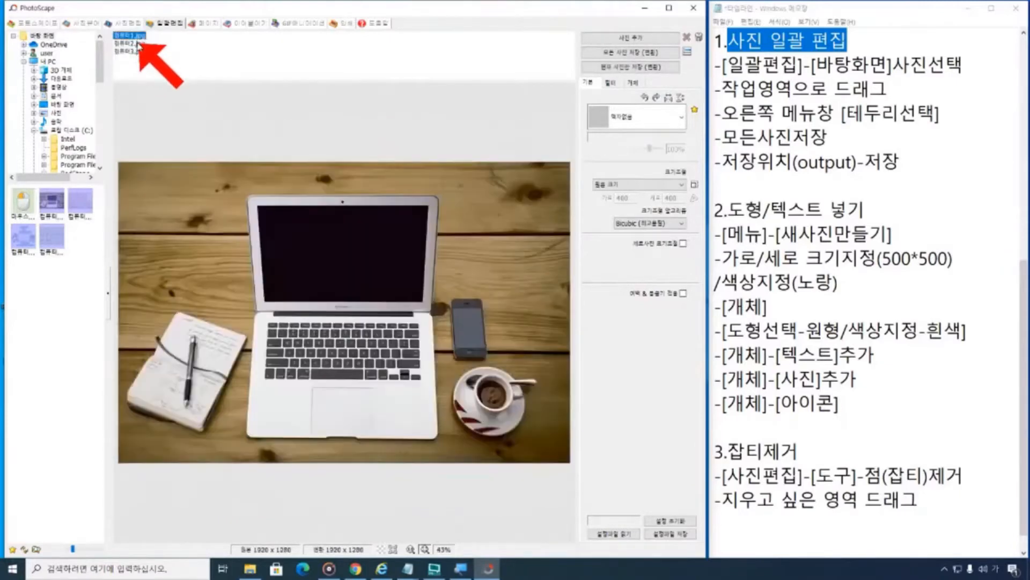
click(137, 51)
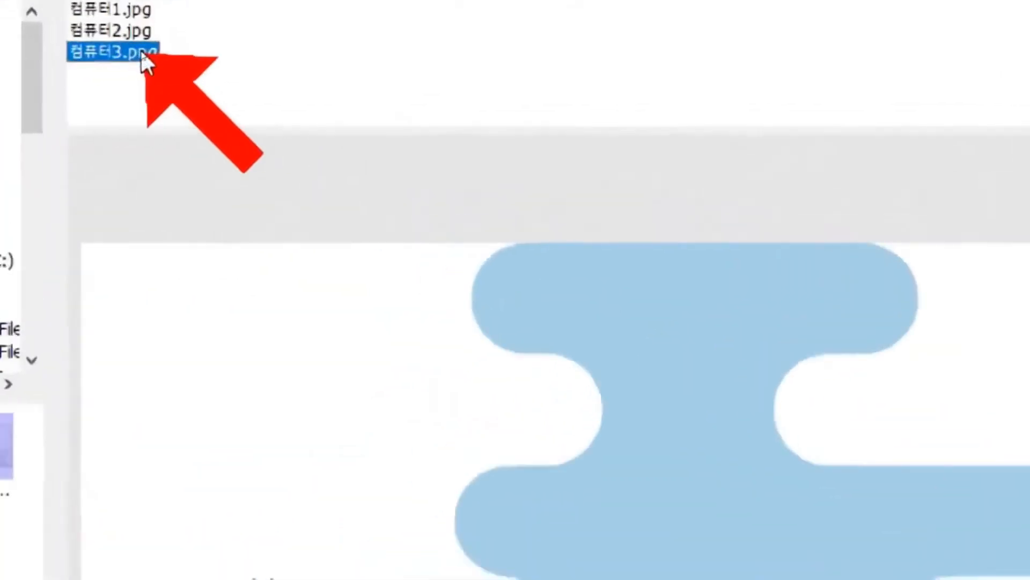
click(128, 14)
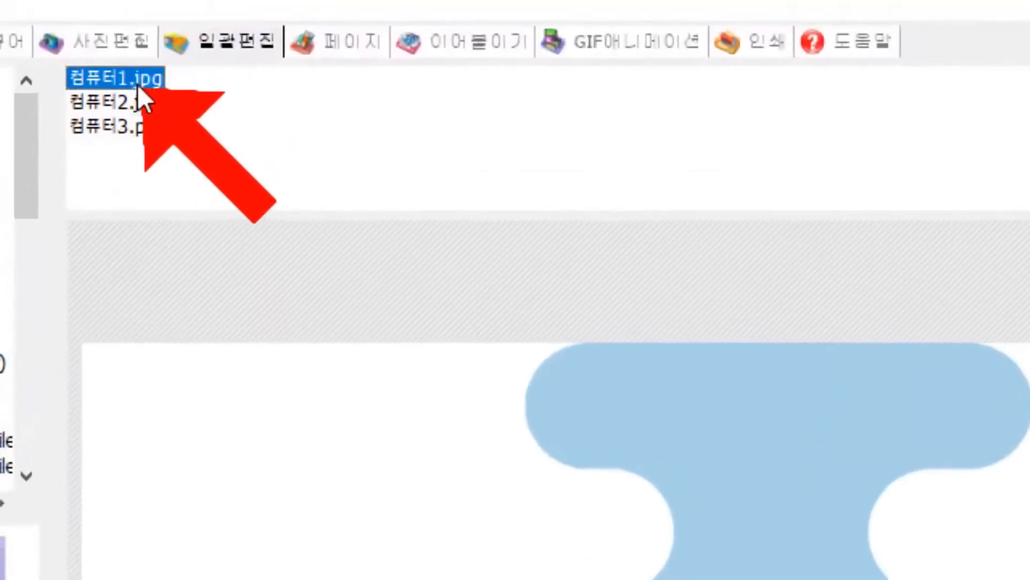
click(150, 102)
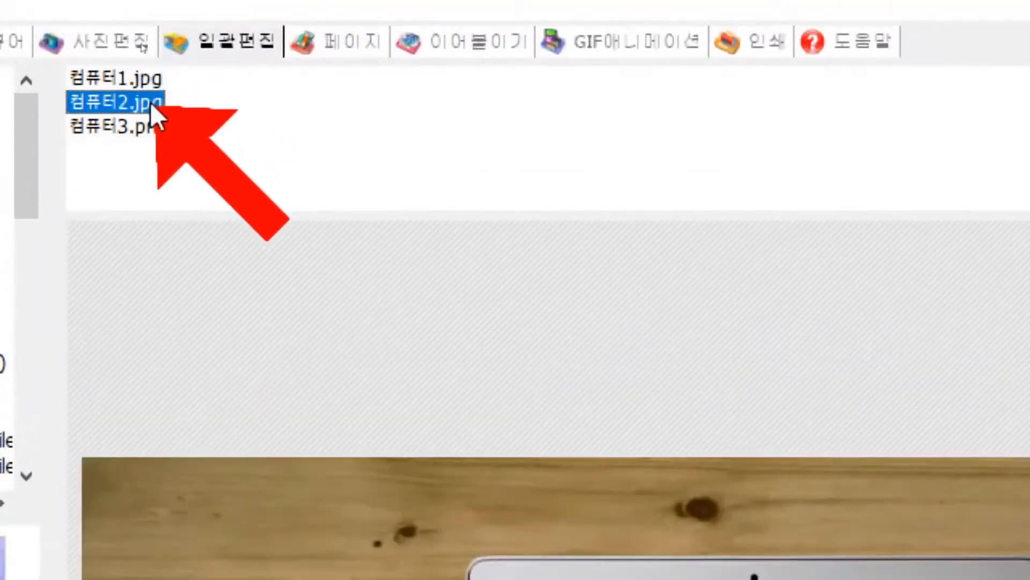
click(159, 127)
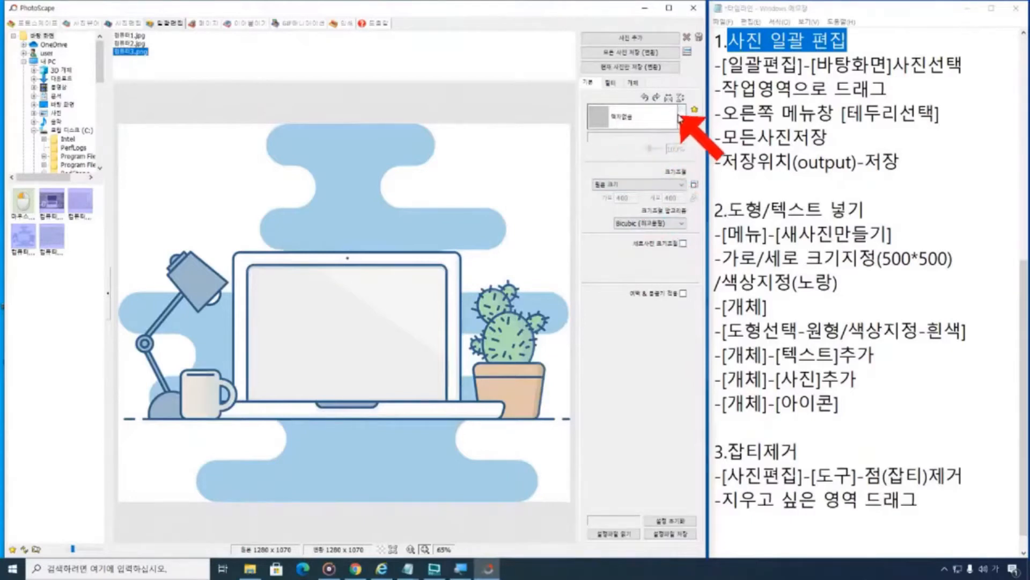
- Look through the frame, filter (필터) and object (개체) options for the batch, ending on the basic (기본) settings
click(681, 117)
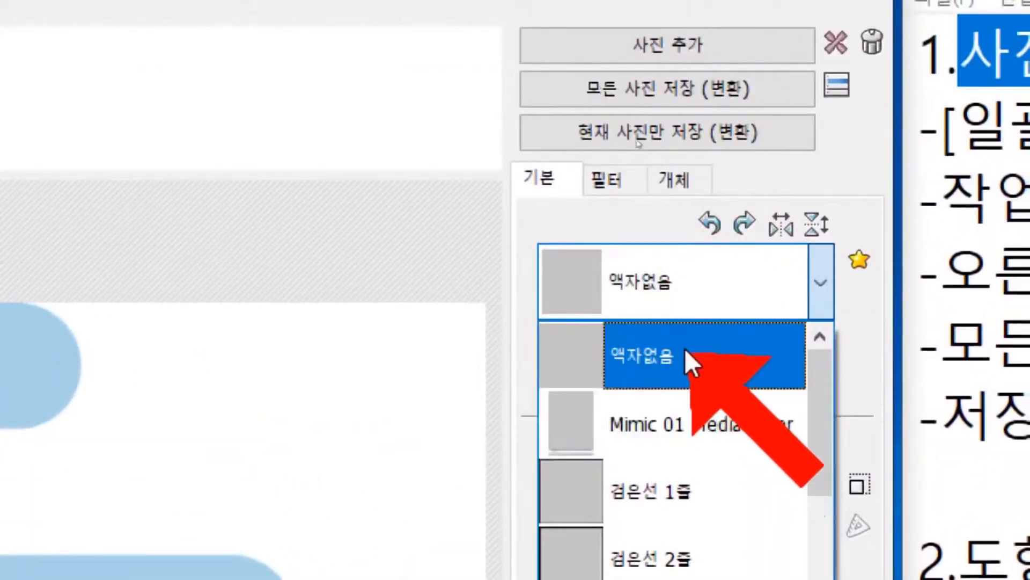
click(629, 182)
click(629, 183)
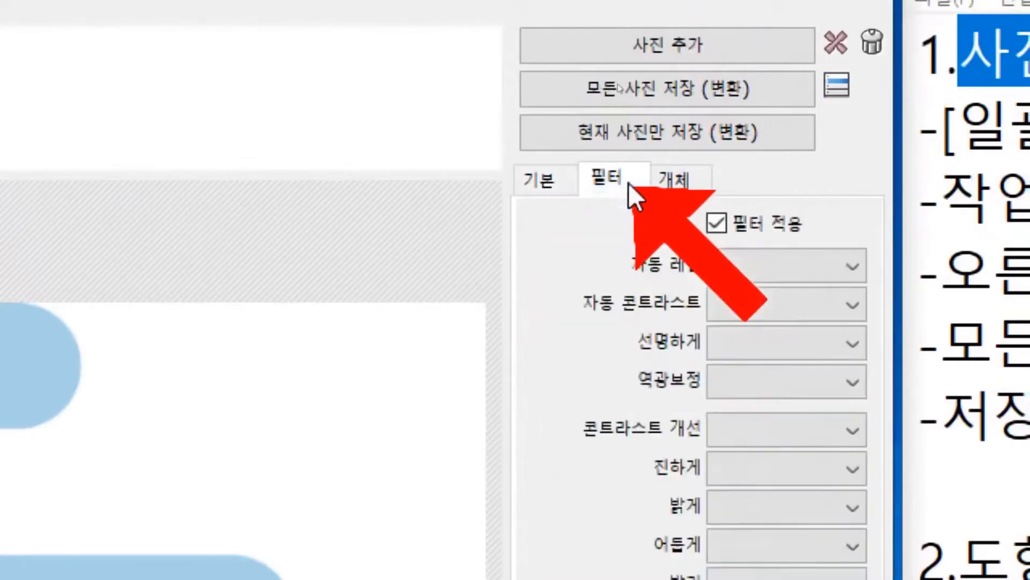
click(691, 177)
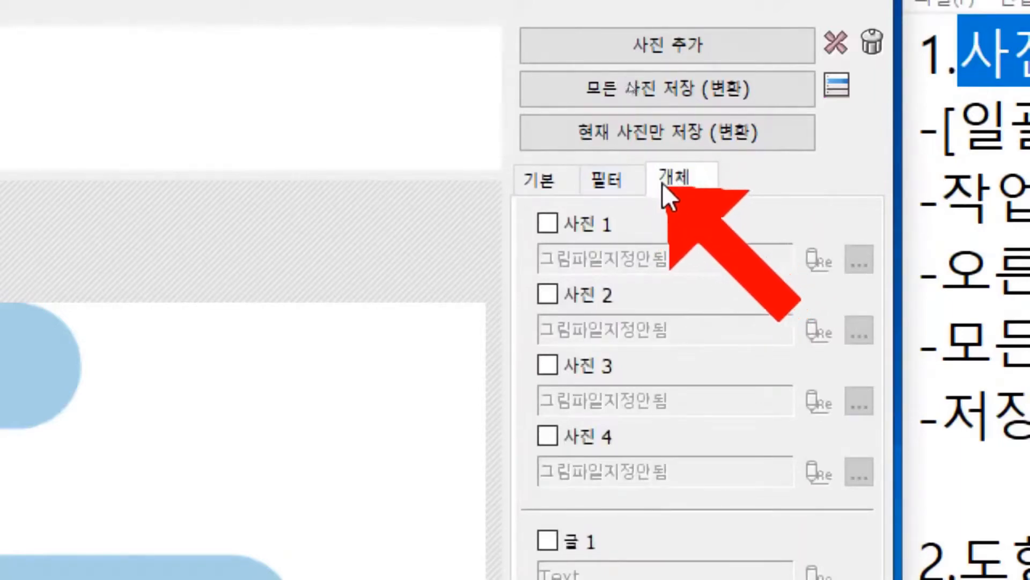
click(566, 189)
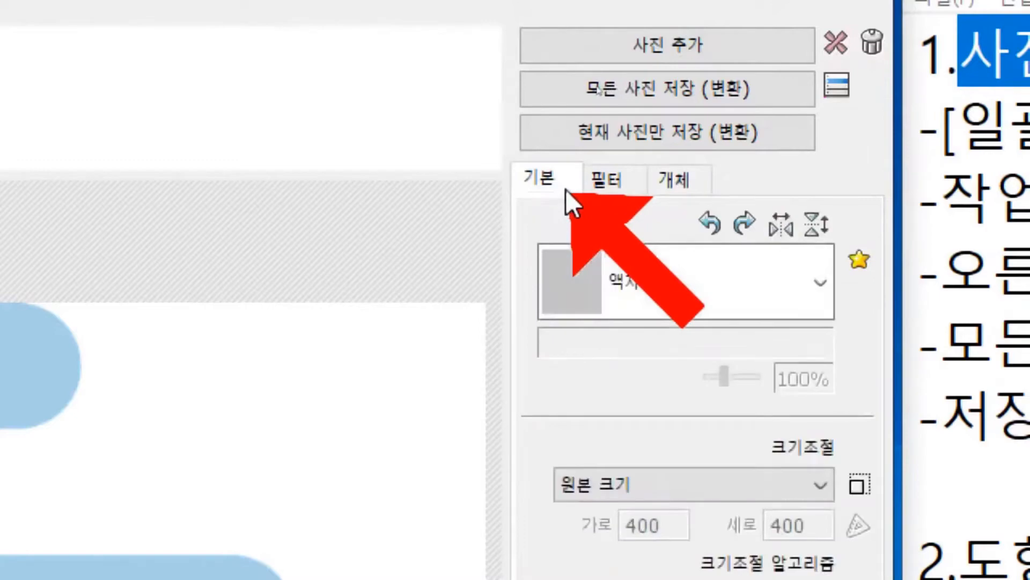
- Apply the 노트 01 spiral-notebook frame to the batch photos
click(826, 274)
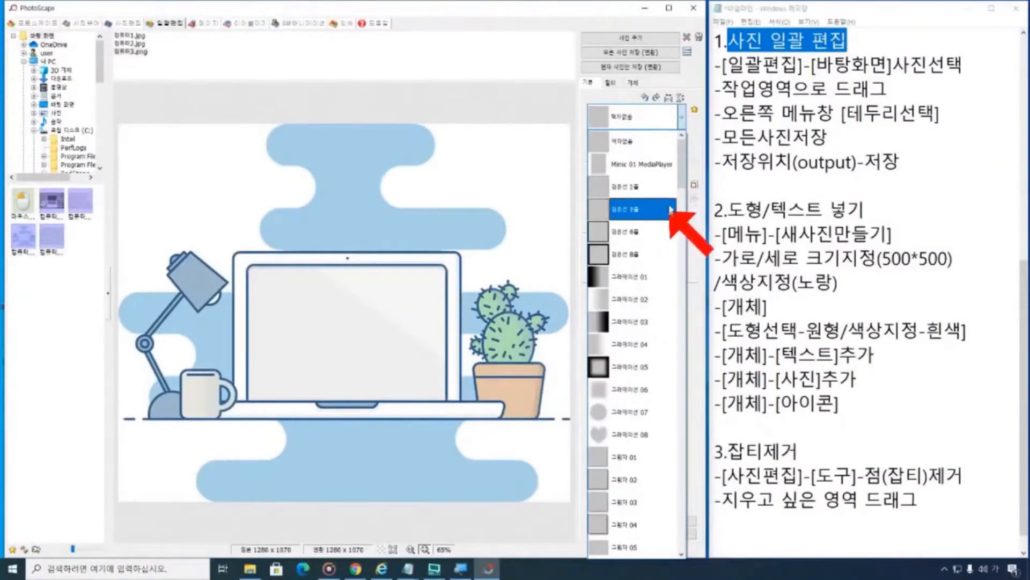
drag(683, 178, 684, 201)
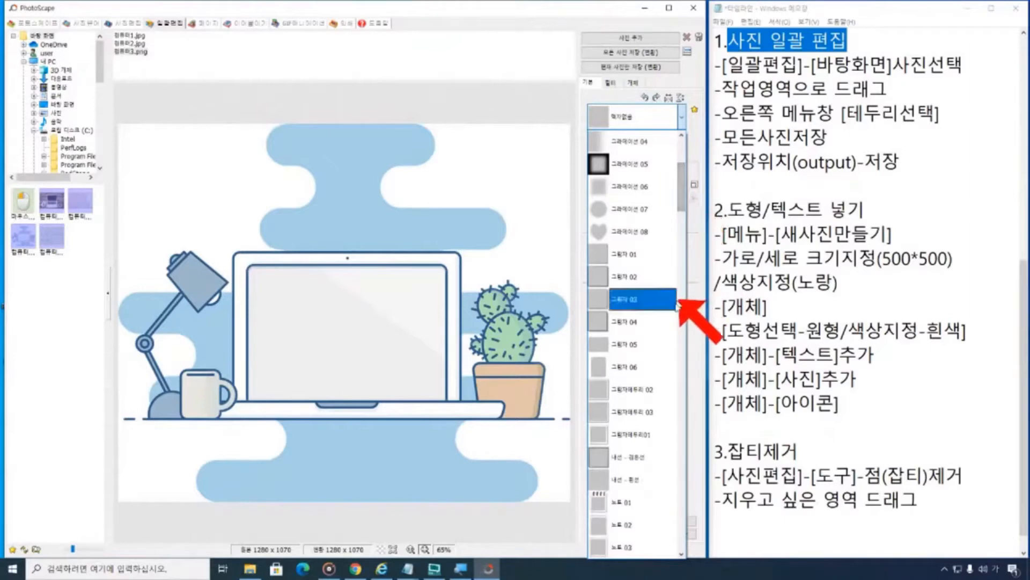
scroll(675, 311, down, 1)
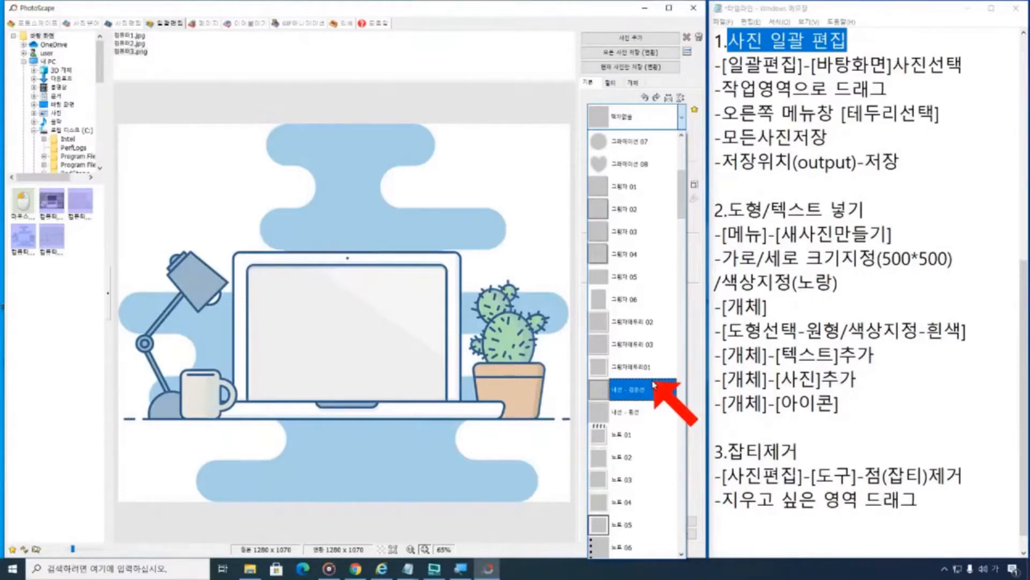
click(649, 434)
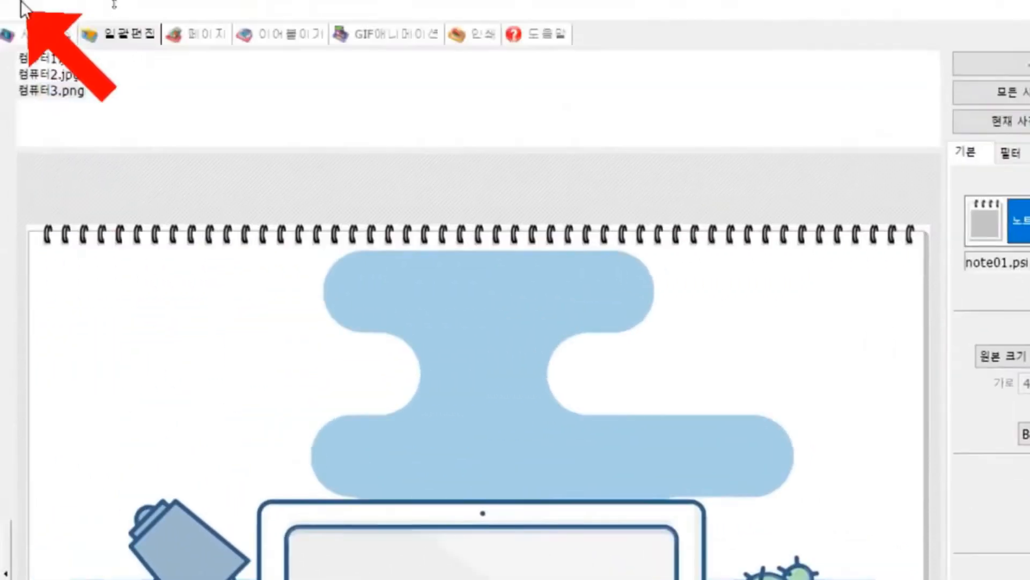
- Preview the framed photos 컴퓨터2.jpg and 컴퓨터1.jpg from the batch list
click(60, 87)
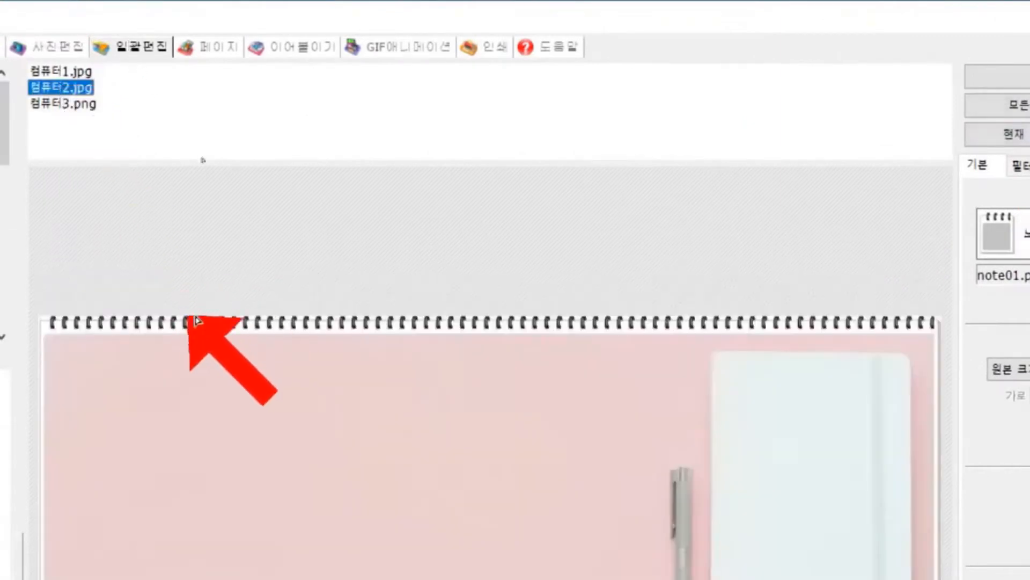
click(67, 73)
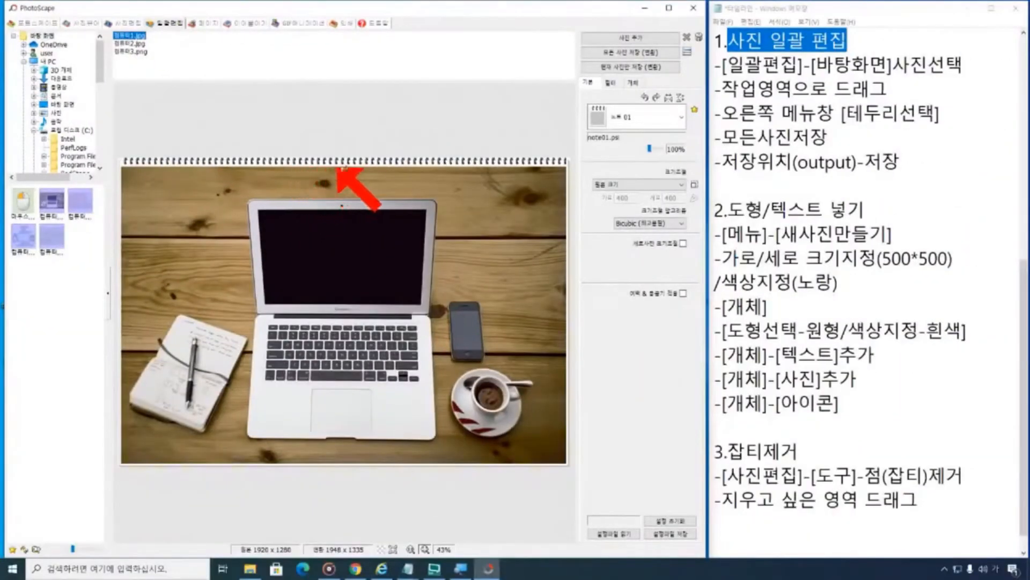
- Try the 노트 02 frame and the curlborder01 frame on the batch photos
click(680, 118)
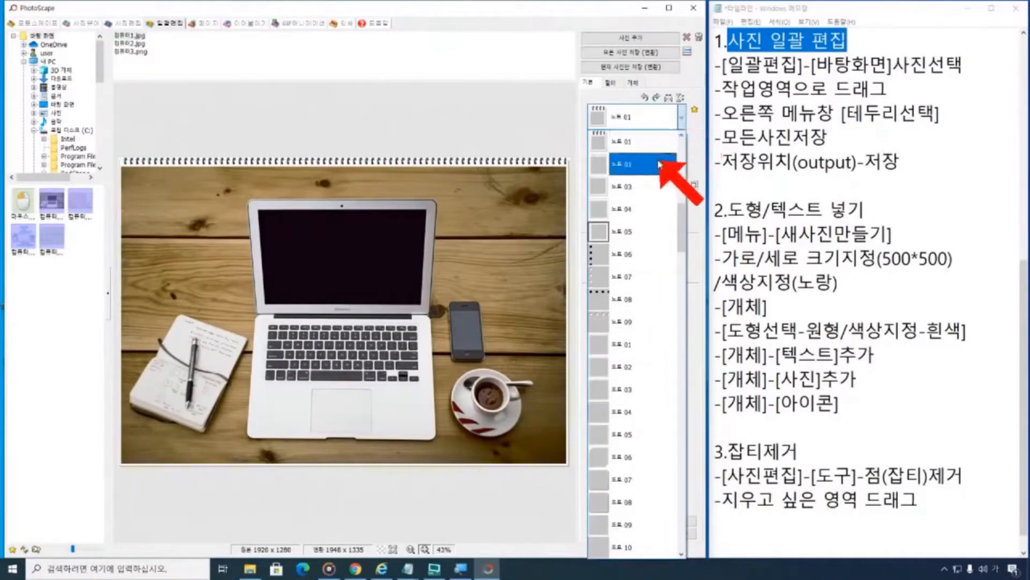
click(660, 163)
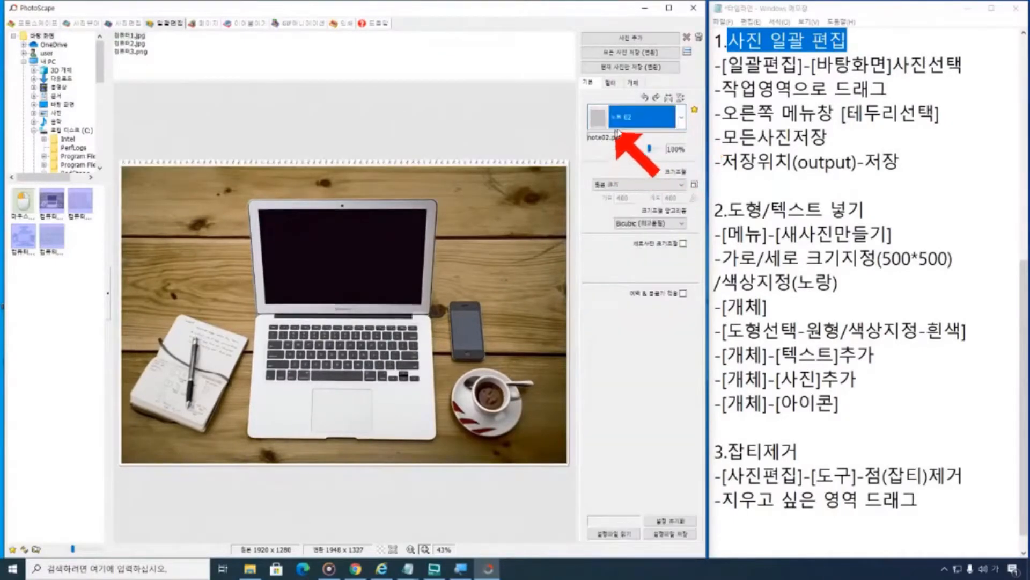
click(648, 122)
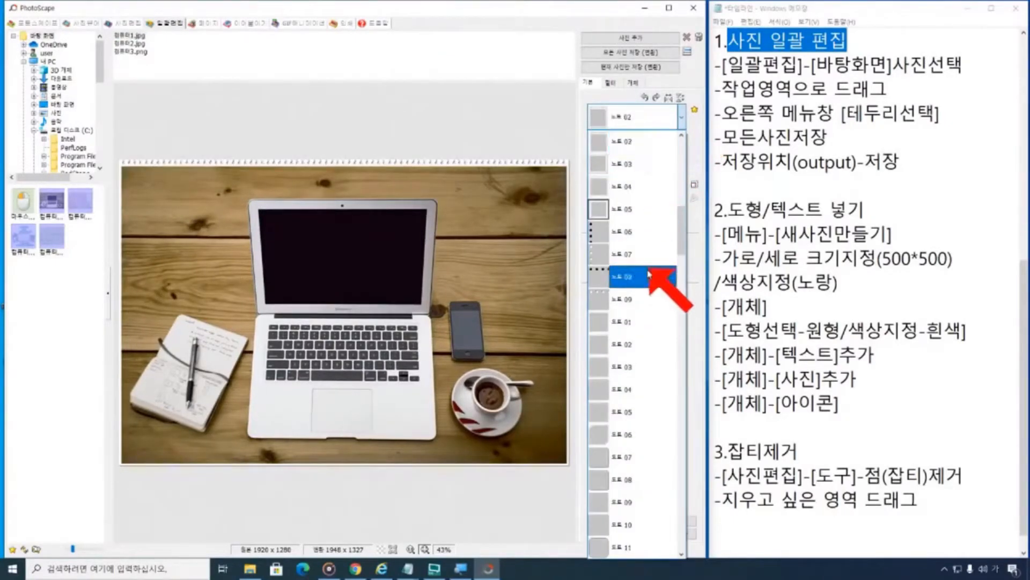
scroll(648, 283, down, 1)
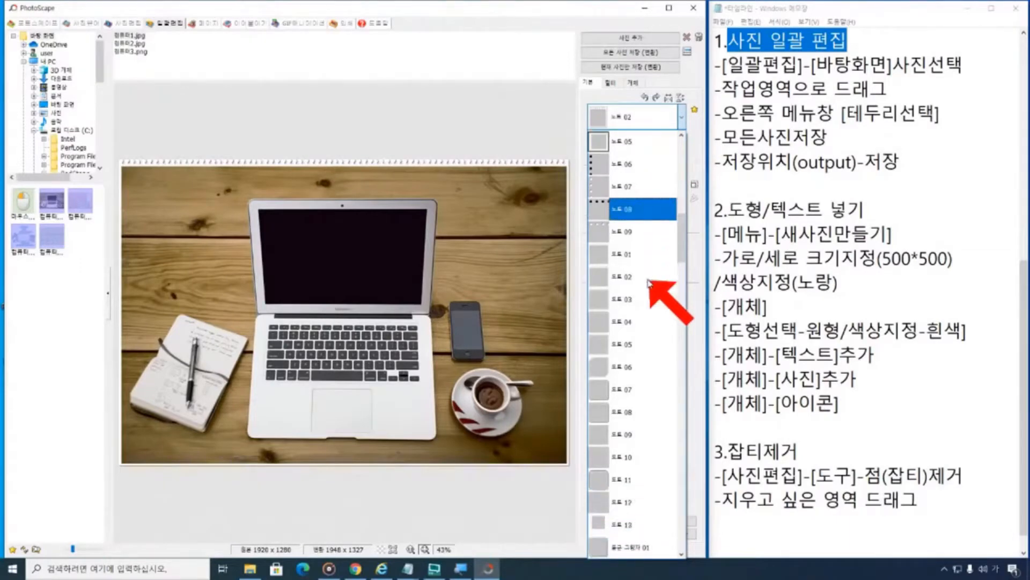
scroll(649, 282, down, 1)
scroll(649, 283, down, 1)
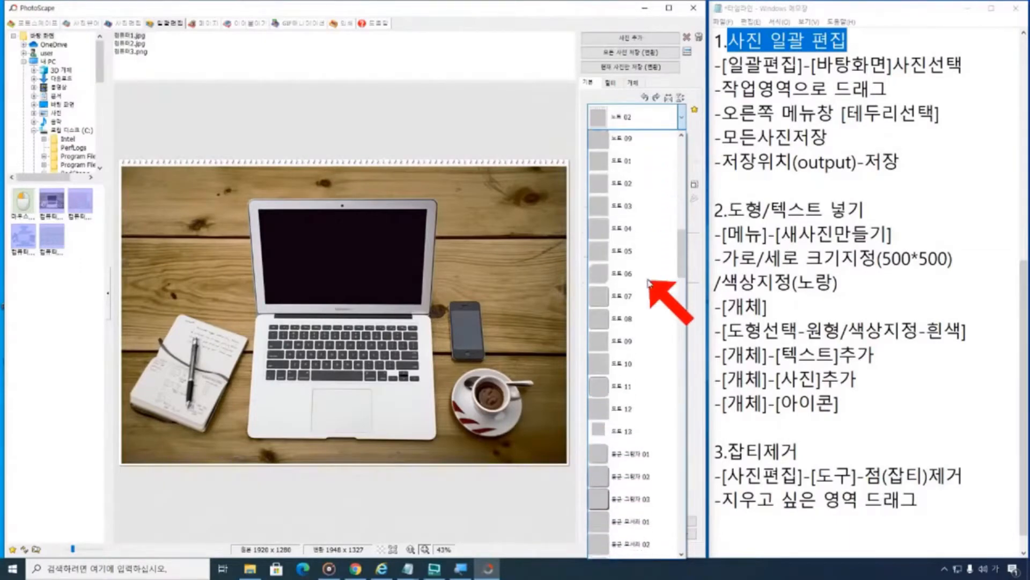
scroll(649, 283, down, 1)
scroll(649, 282, down, 3)
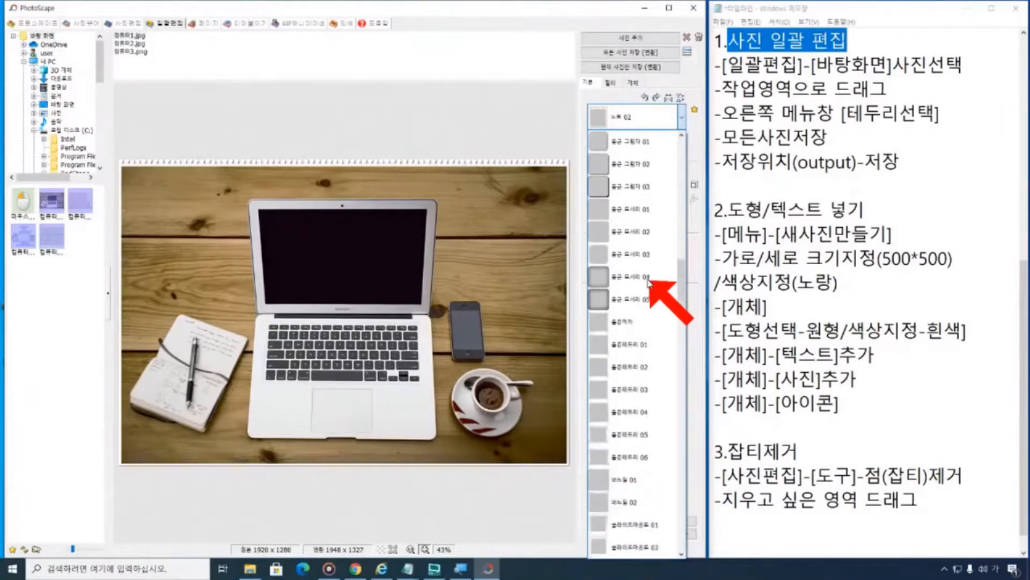
scroll(648, 283, down, 1)
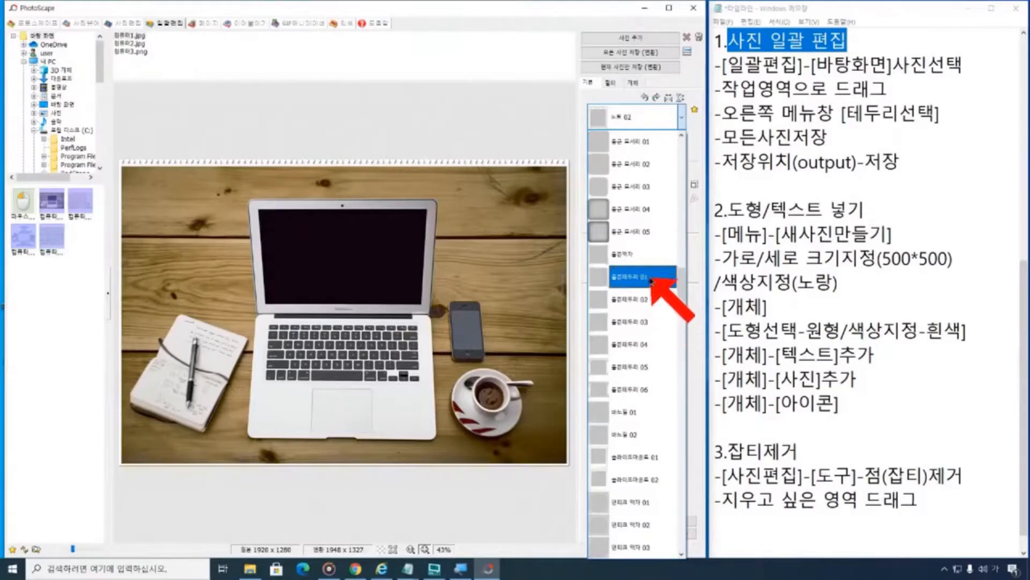
click(649, 277)
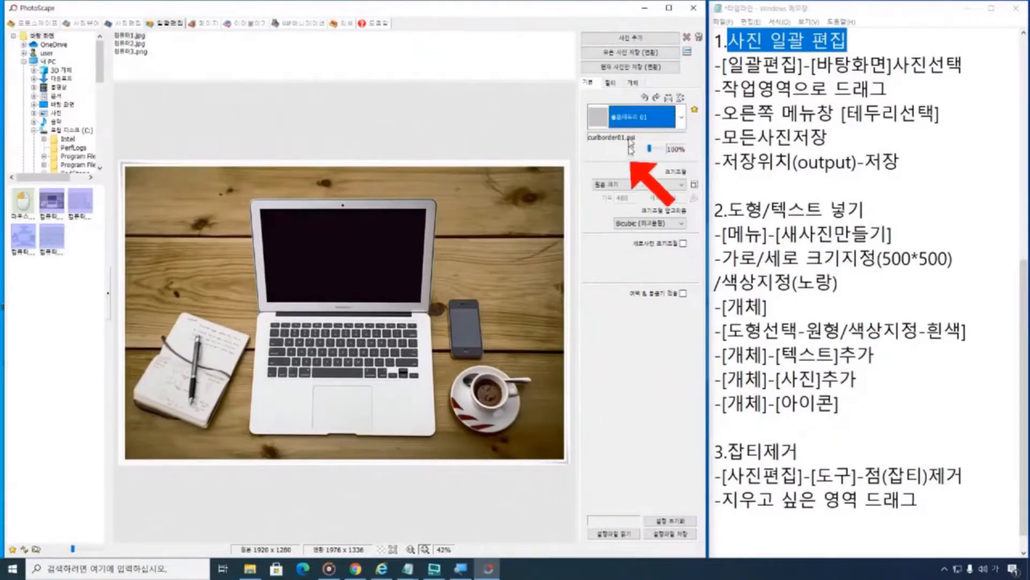
- Set the batch frame back to the 노트 01 spiral-notebook frame
click(682, 117)
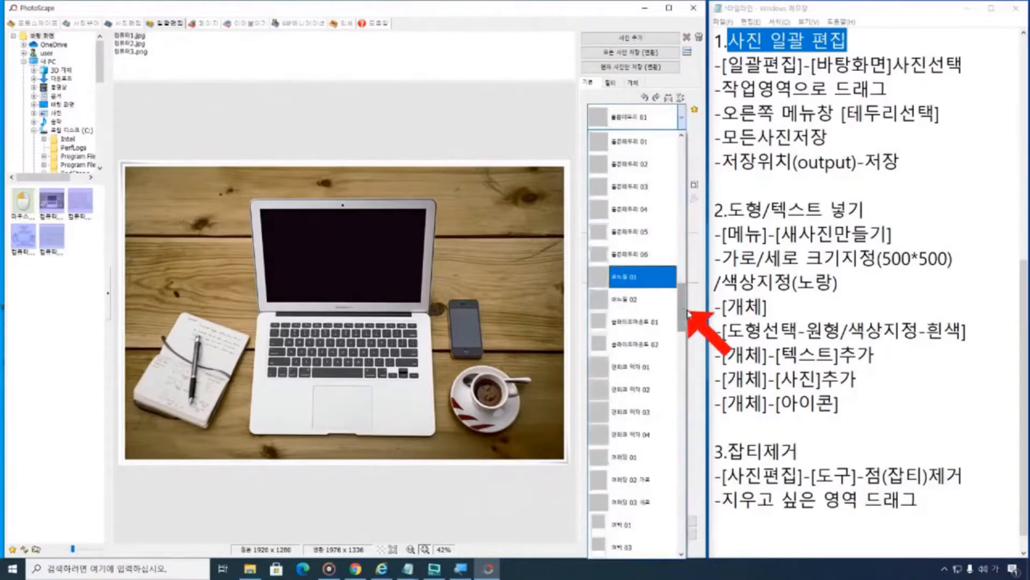
drag(688, 313, 687, 233)
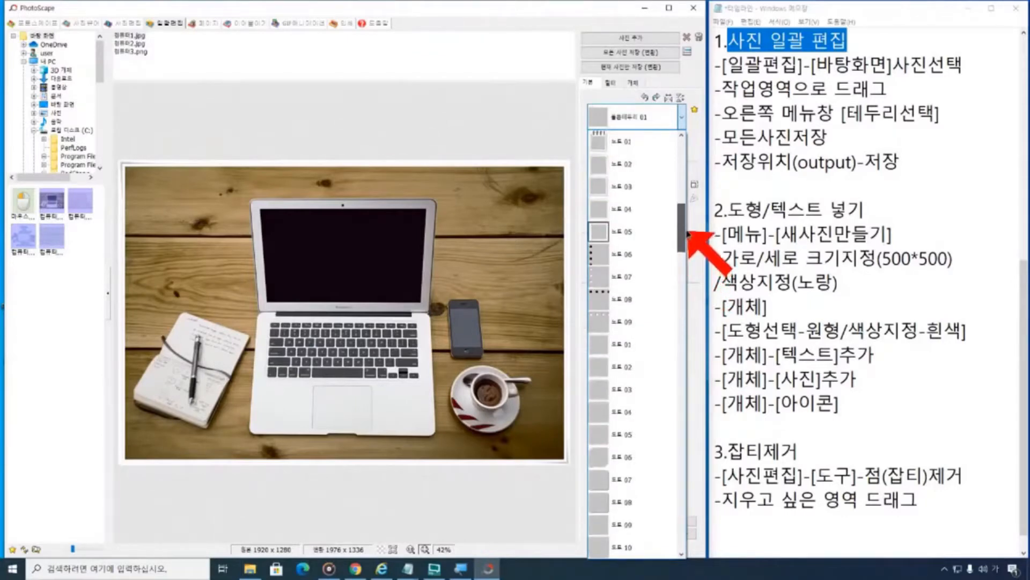
click(647, 141)
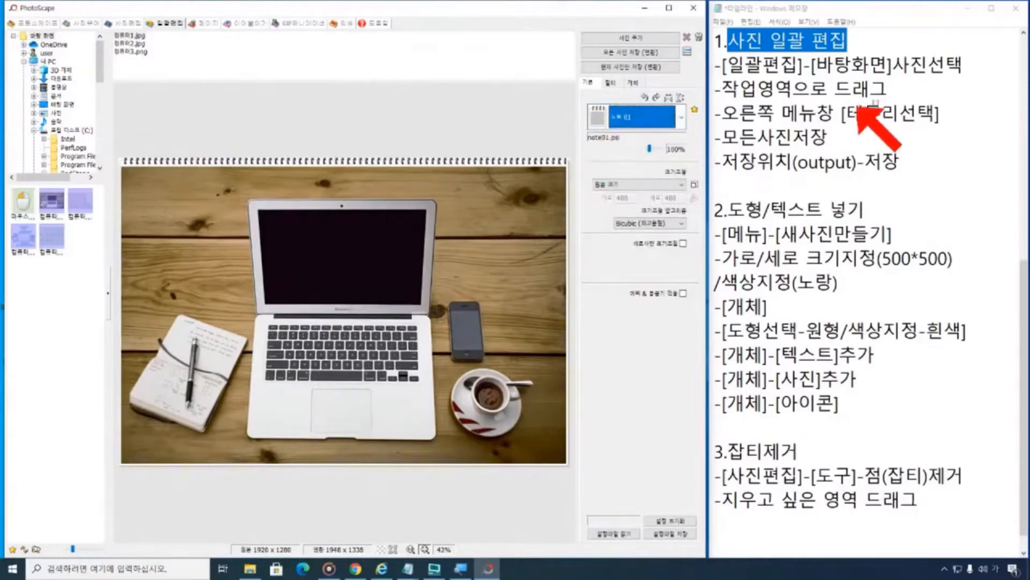
- In the Notepad notes, change the frame line to "-오른쪽 메뉴창 [기본]-노트01" and append "(변환)" to the 모든사진저장 line
click(961, 111)
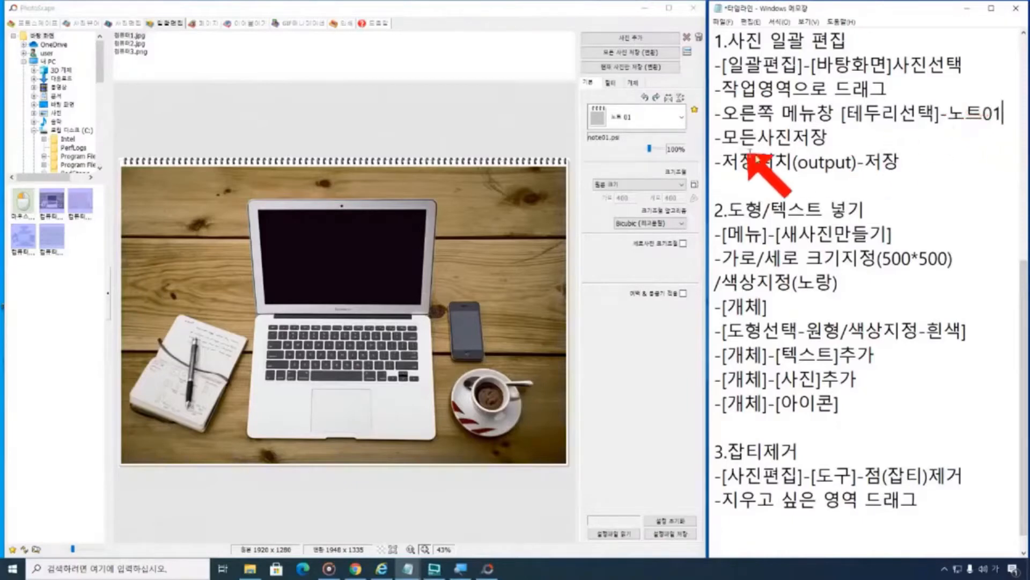
click(844, 114)
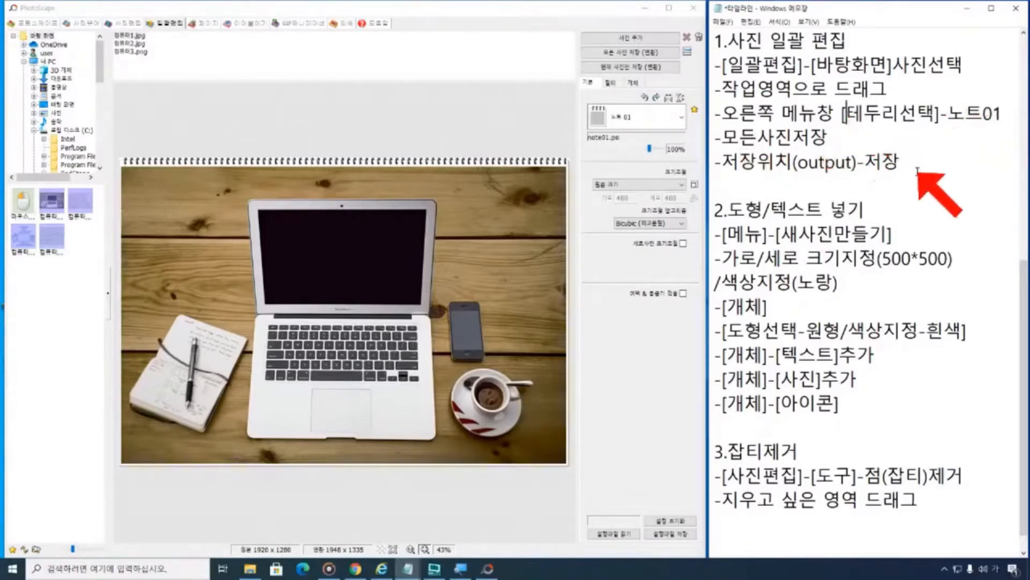
key(Return)
text([기본)
key(Delete)
key(Delete)
key(Delete)
key(Delete)
key(Delete)
key(Delete)
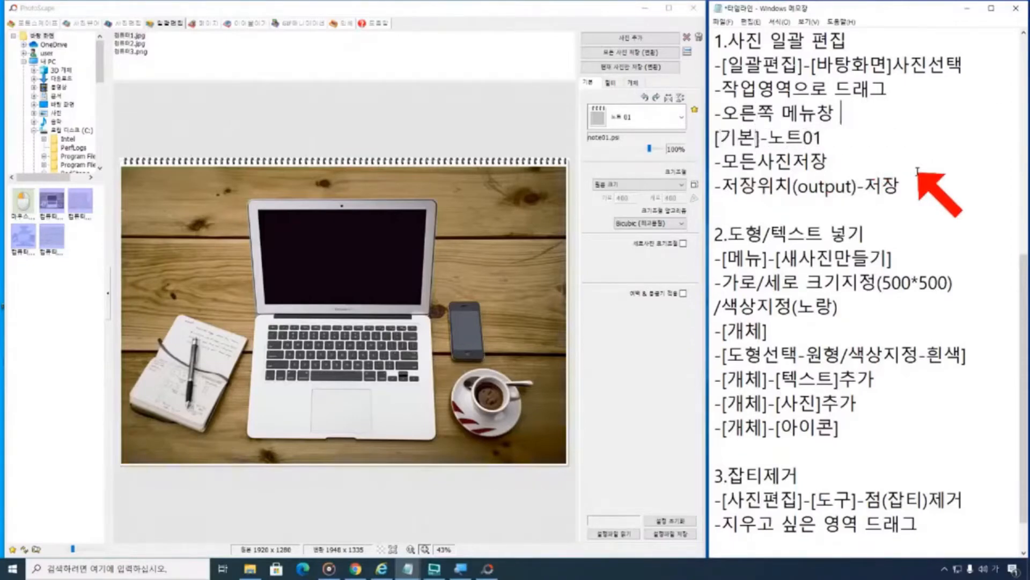
key(Delete)
text([기본]-노트01)
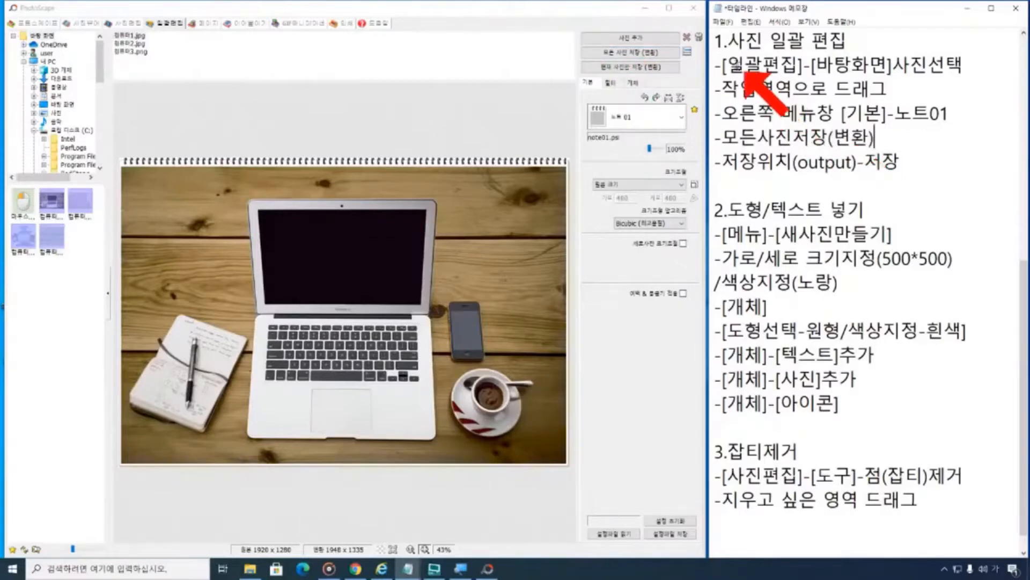
drag(728, 40, 902, 161)
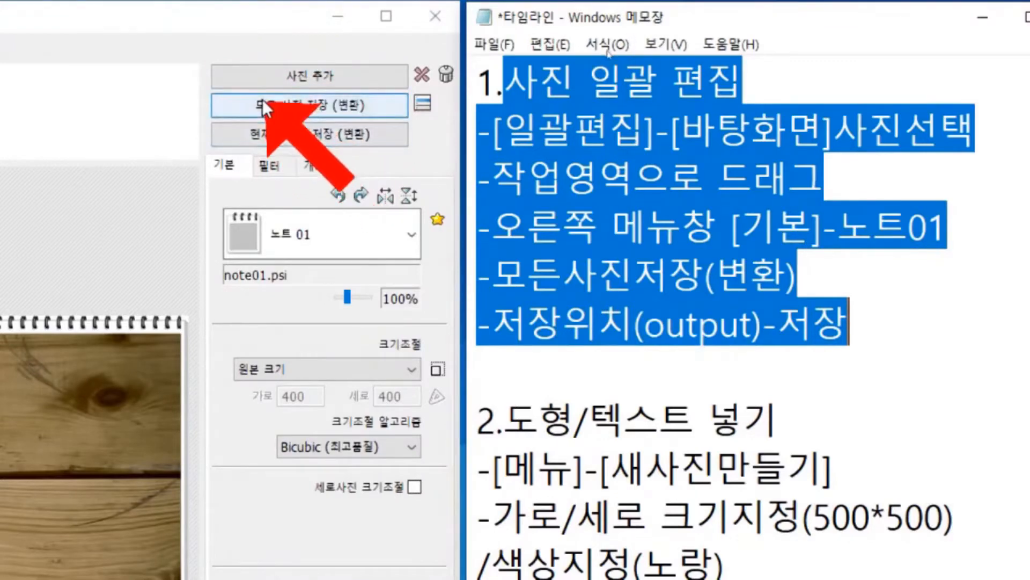
- In PhotoScape, save all the framed batch photos to an output folder on the desktop under their original file names
click(272, 111)
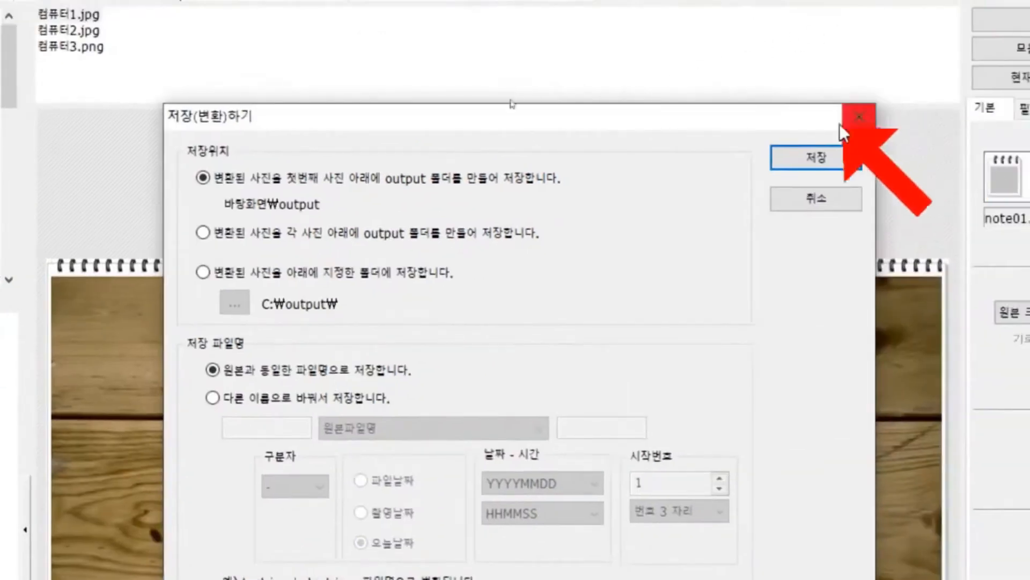
click(824, 162)
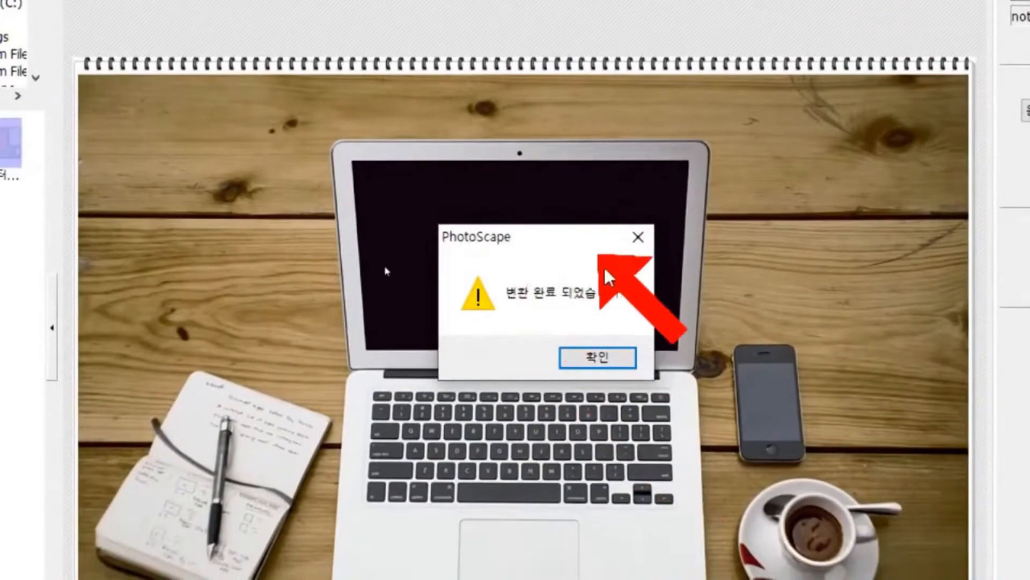
click(628, 360)
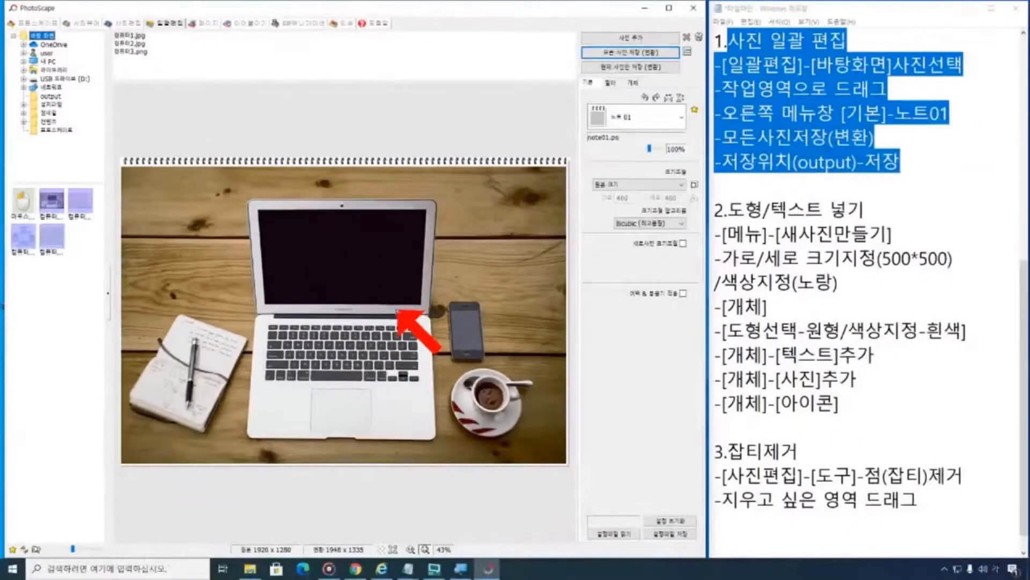
- Open the desktop's output folder in the folder tree and examine the saved photos' thumbnails one by one
click(89, 274)
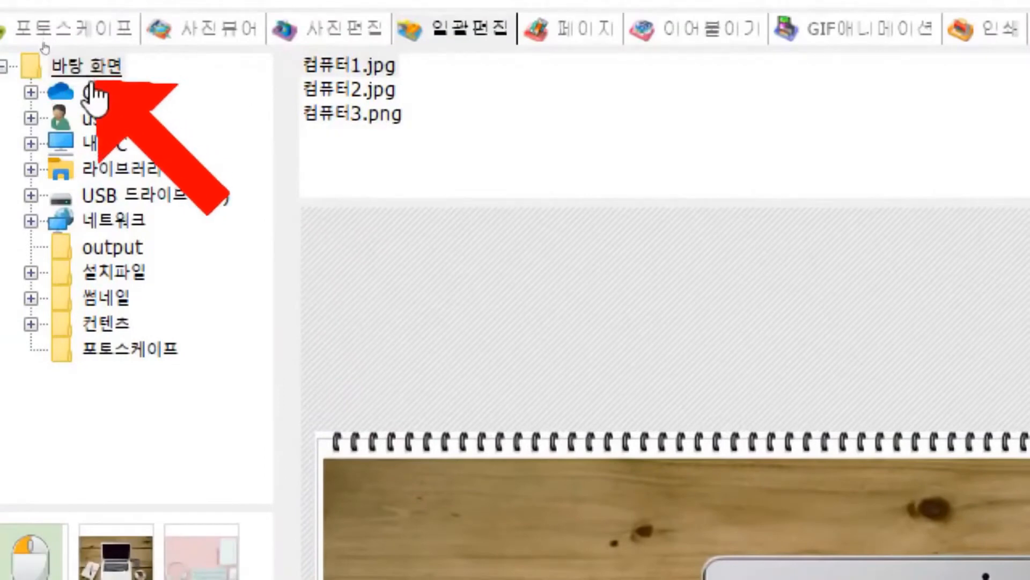
click(109, 248)
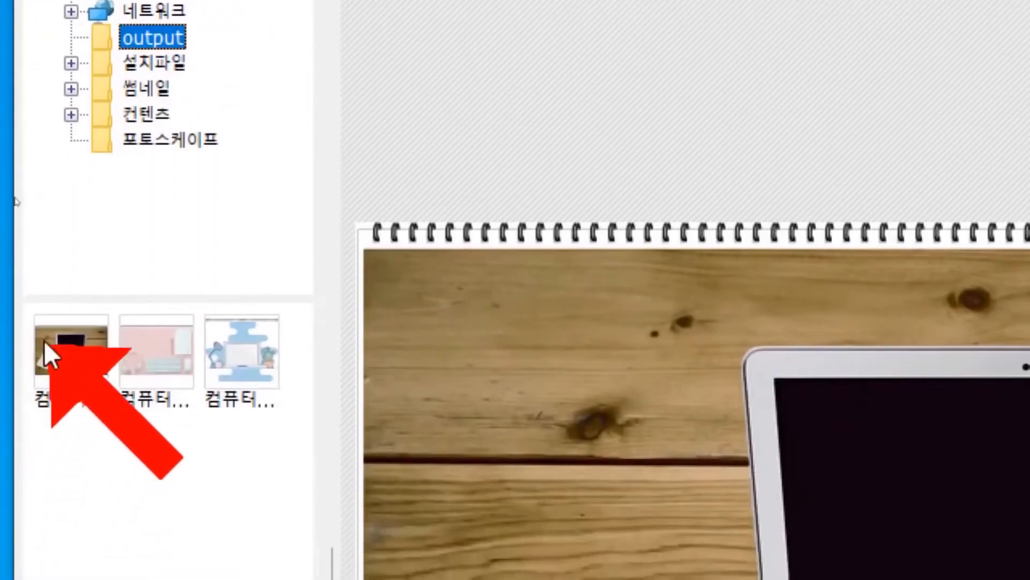
click(69, 562)
click(138, 360)
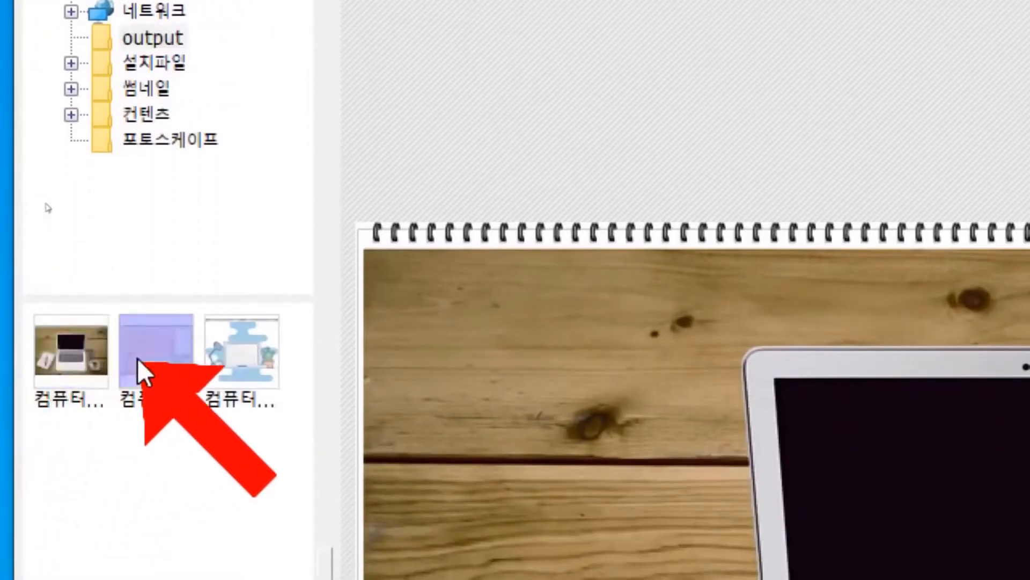
click(249, 359)
click(156, 370)
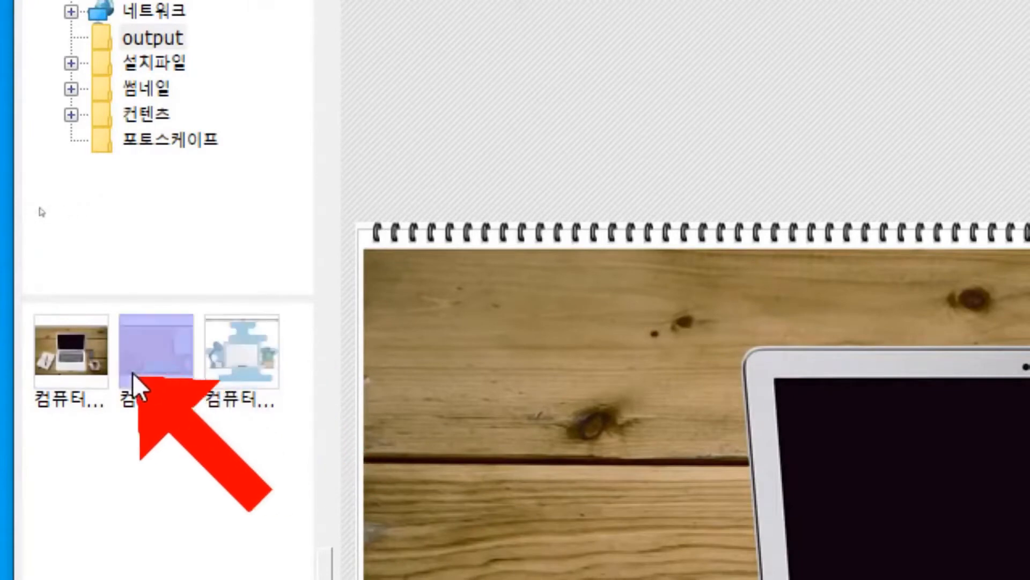
click(218, 326)
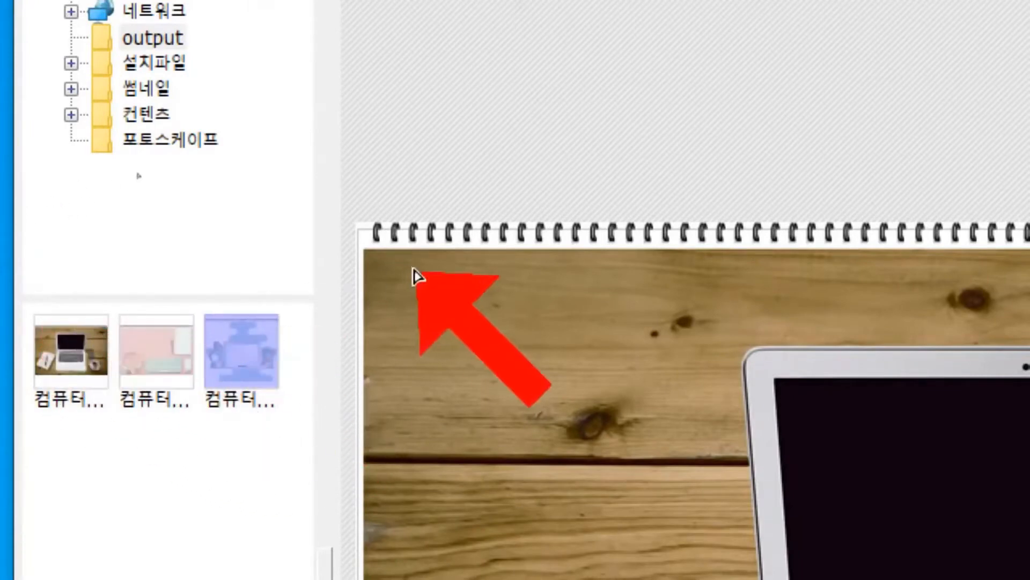
click(78, 357)
click(183, 350)
click(236, 338)
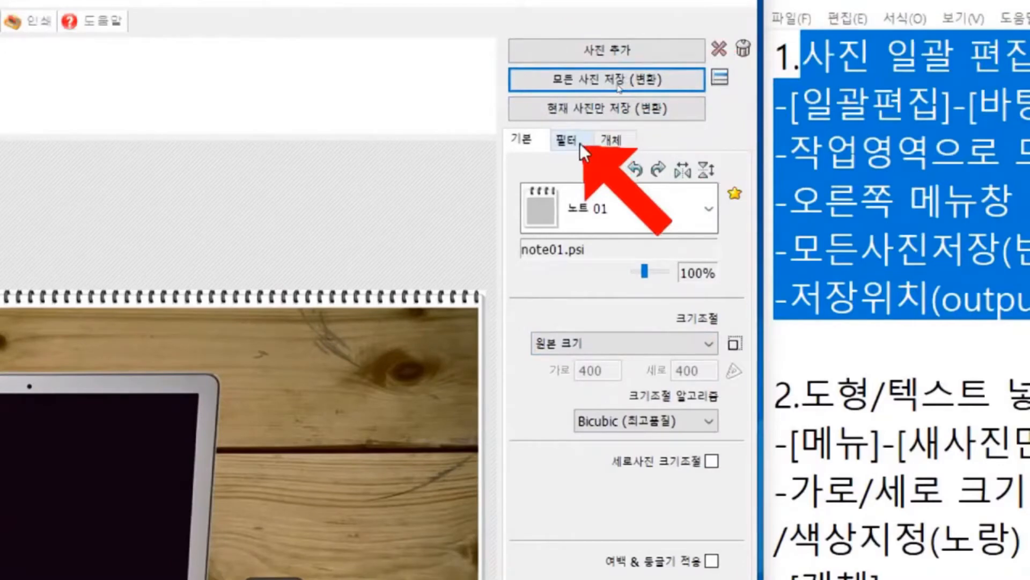
- Try rotating the batch photo 90 degrees clockwise, and rotate it back to its original orientation
click(657, 170)
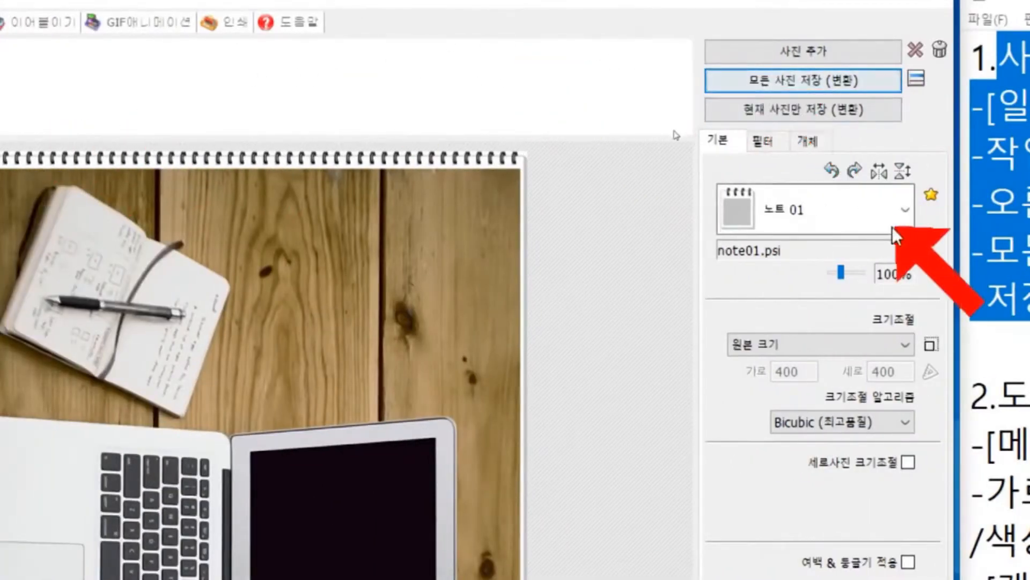
click(832, 171)
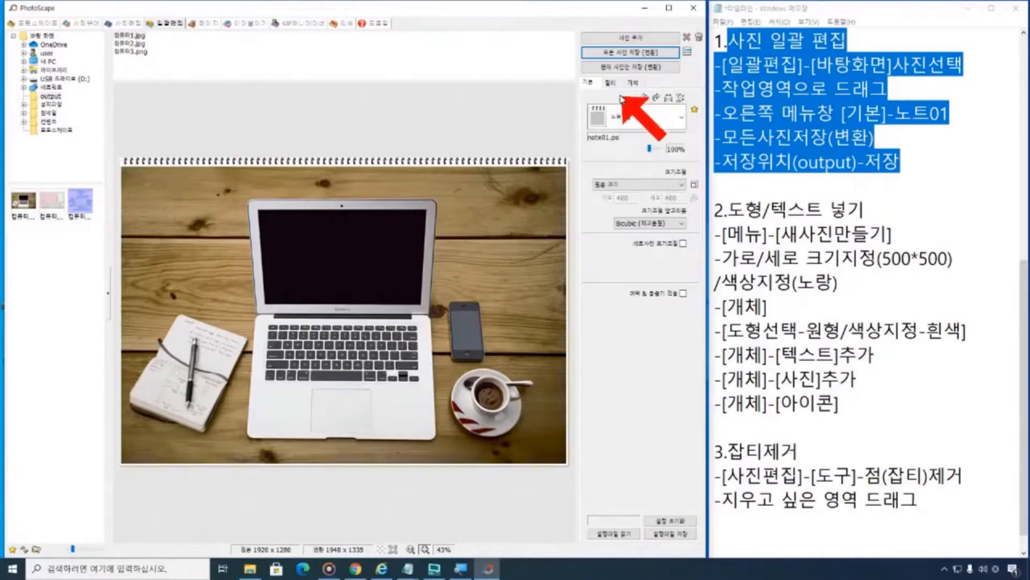
- In the Notepad notes, highlight the section 2 heading "이미지 텍스트 넣기"
click(790, 181)
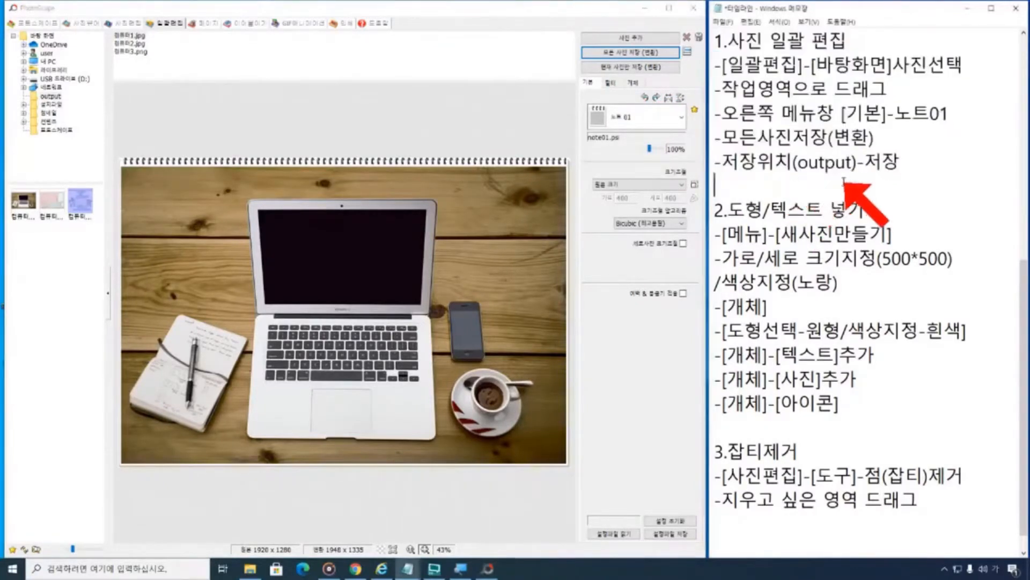
click(963, 208)
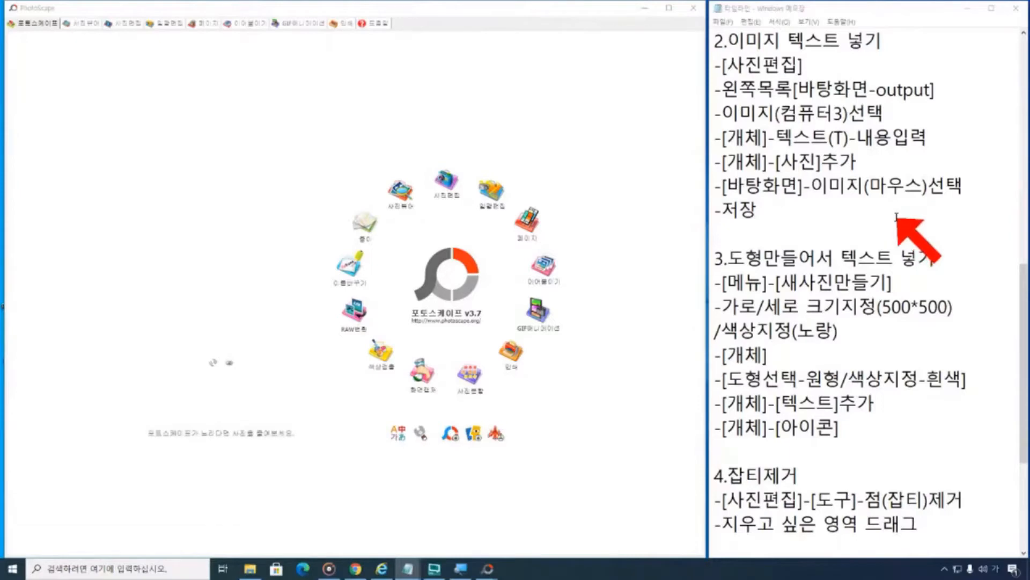
drag(732, 36, 840, 21)
click(959, 233)
drag(1023, 199, 1025, 424)
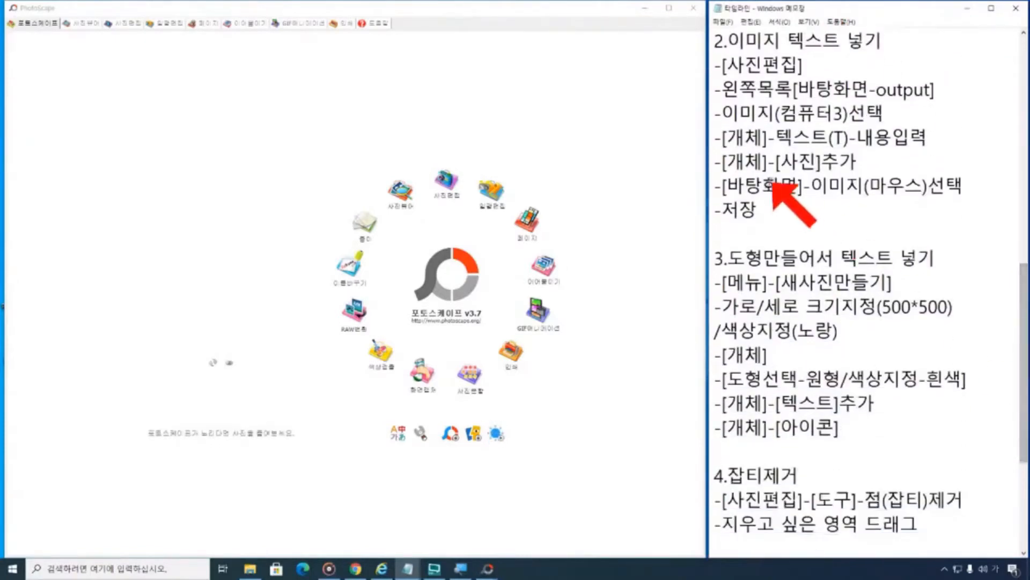
drag(728, 40, 884, 43)
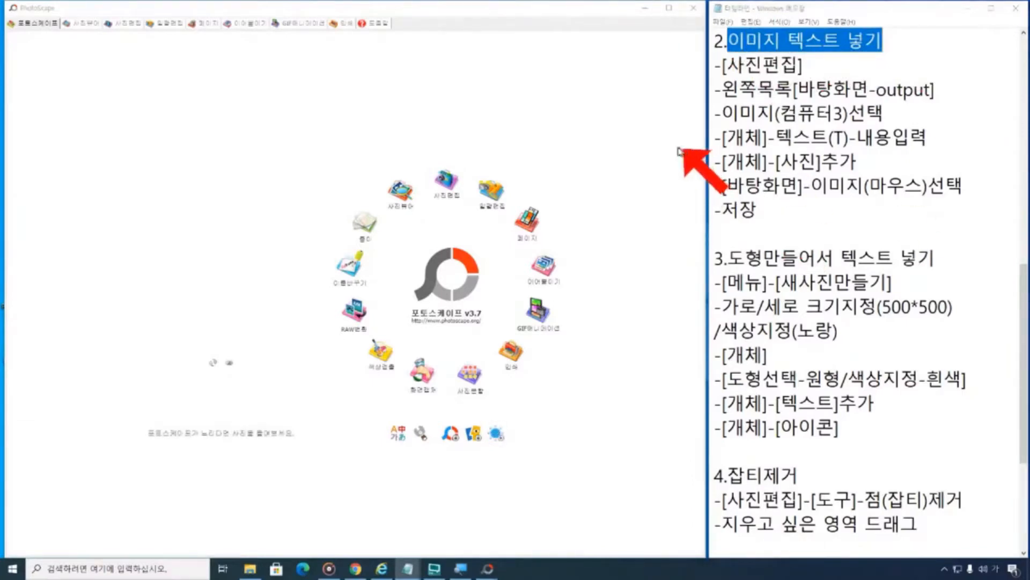
- Open 컴퓨터3.png from the desktop's output folder in the photo editor
click(448, 180)
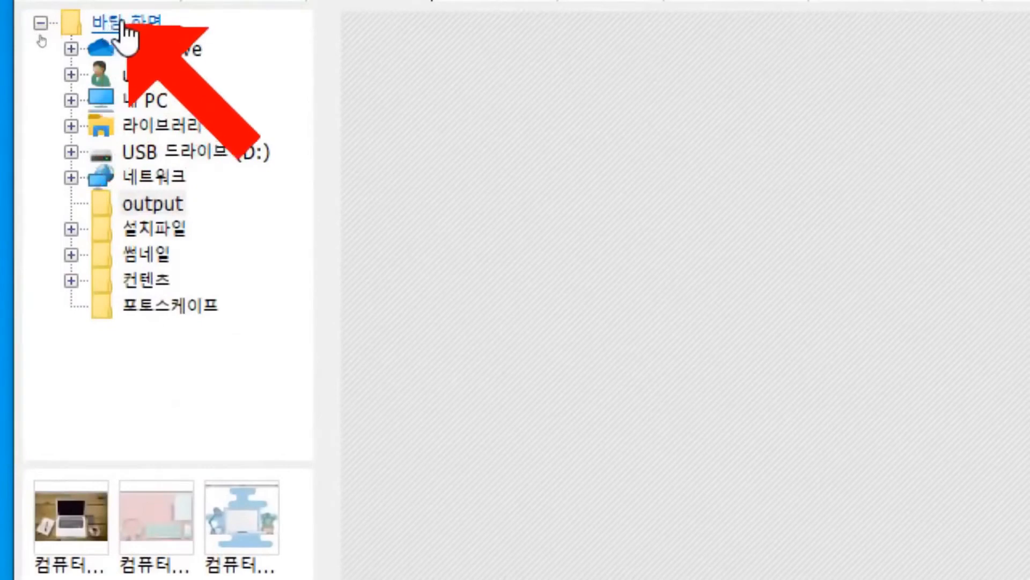
click(124, 24)
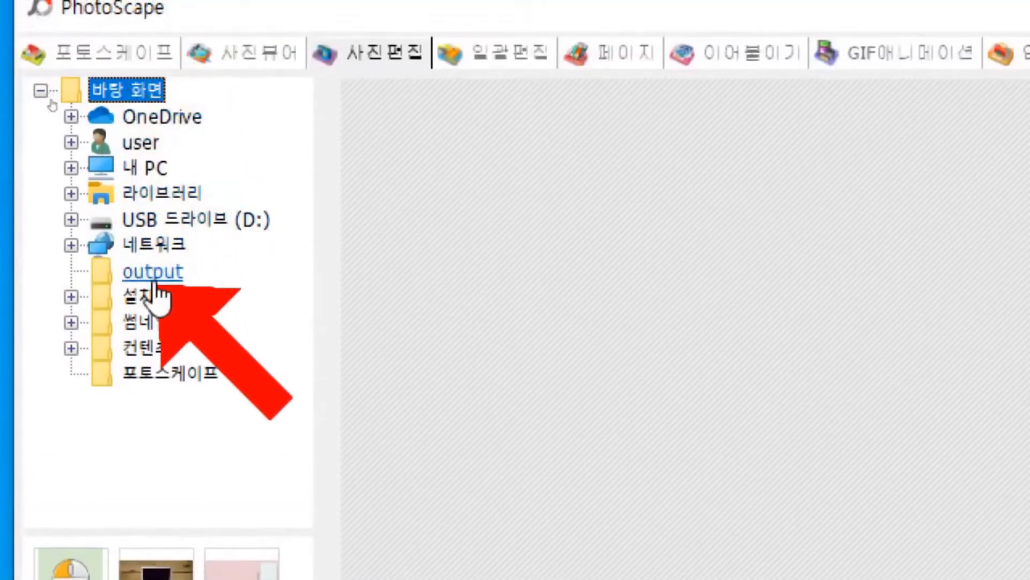
click(159, 280)
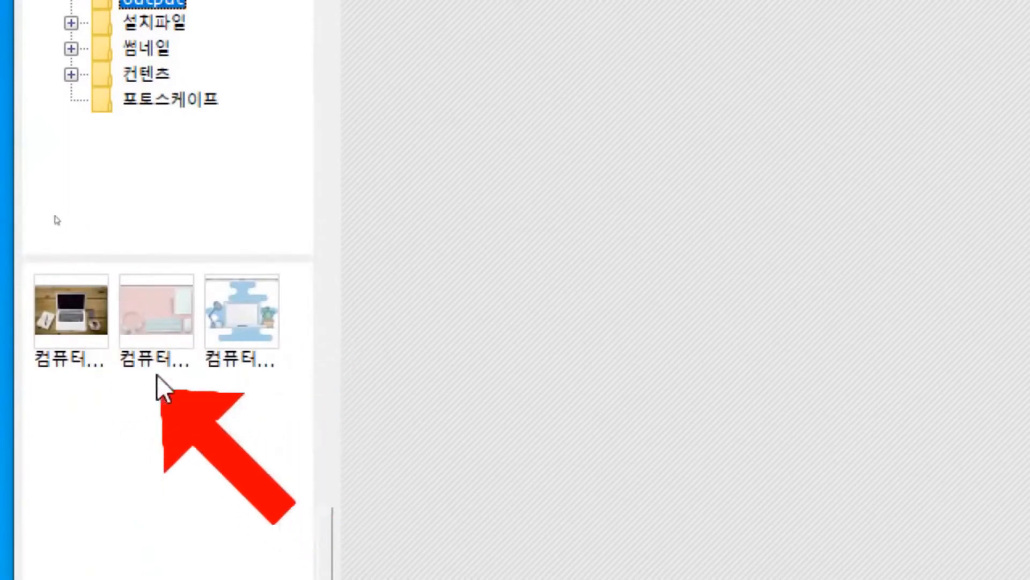
click(234, 329)
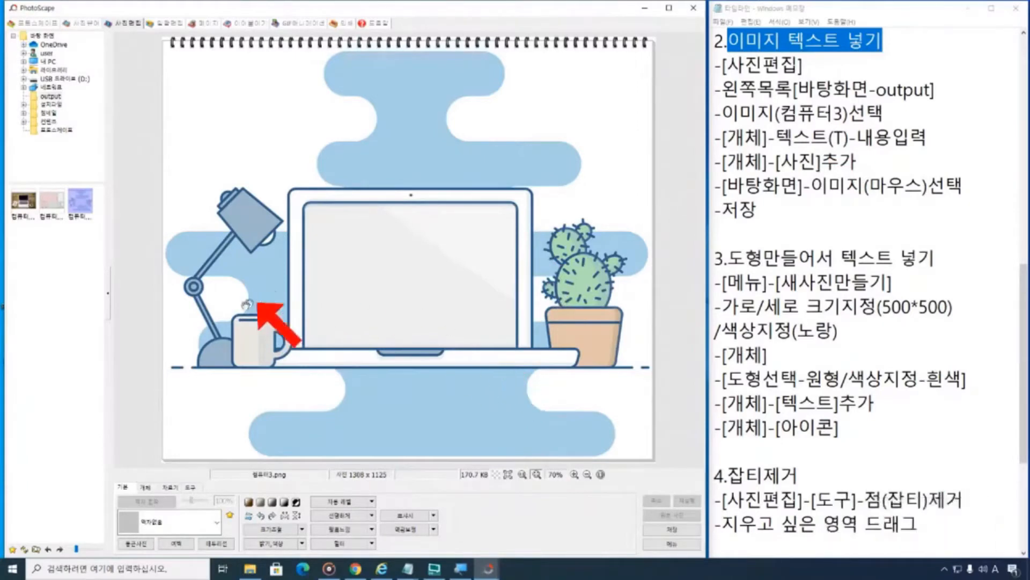
- Add a text object in the 맑은 고딕 font reading "9월 서대문 온라인 정보화교육", replacing the prefilled text
click(147, 488)
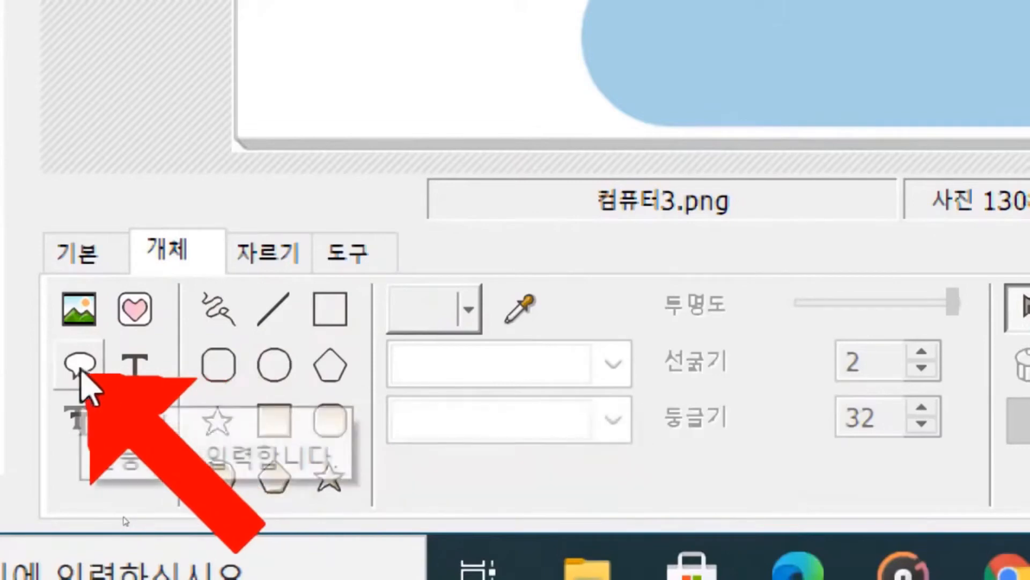
click(140, 376)
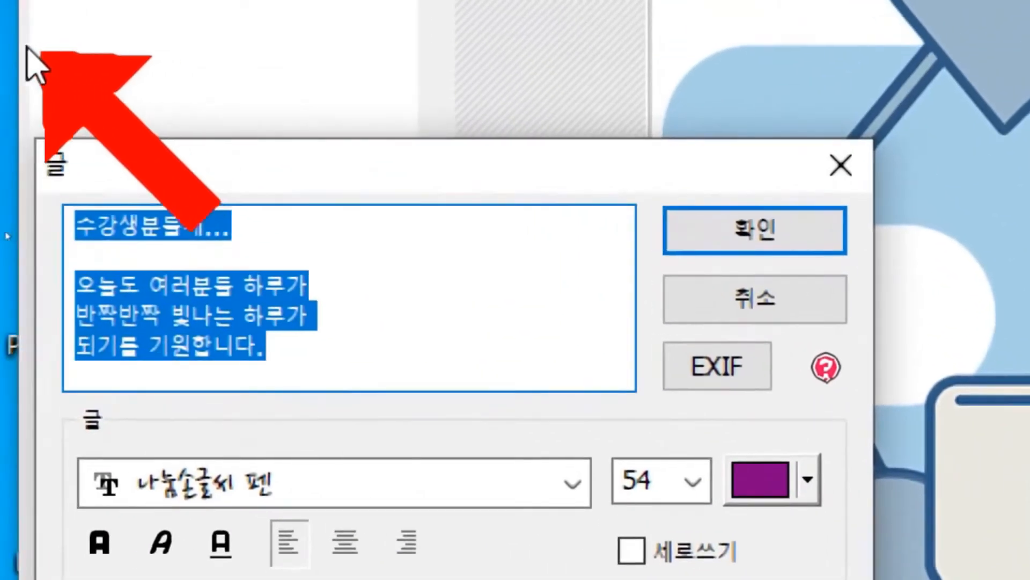
key(BackSpace)
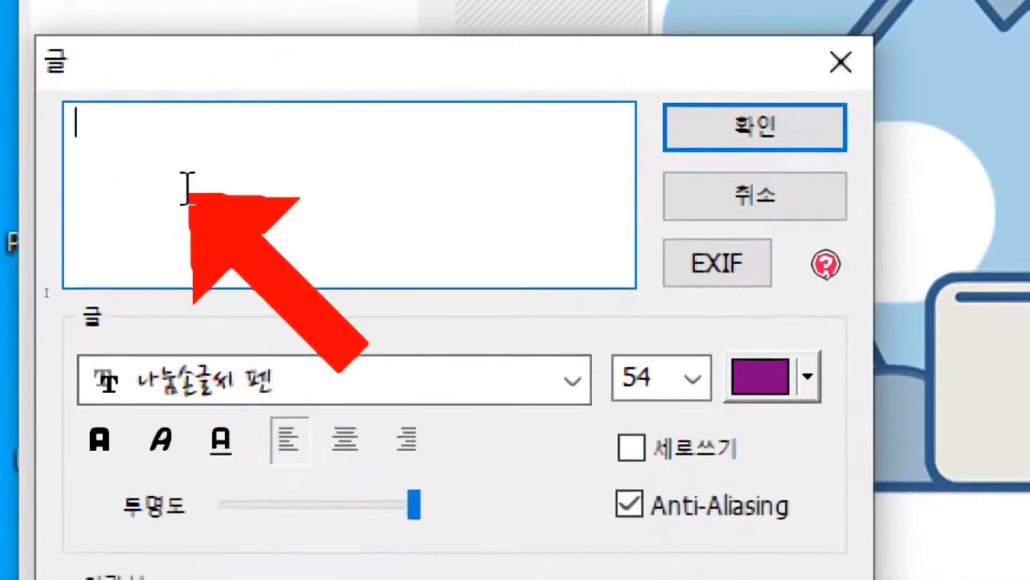
click(298, 387)
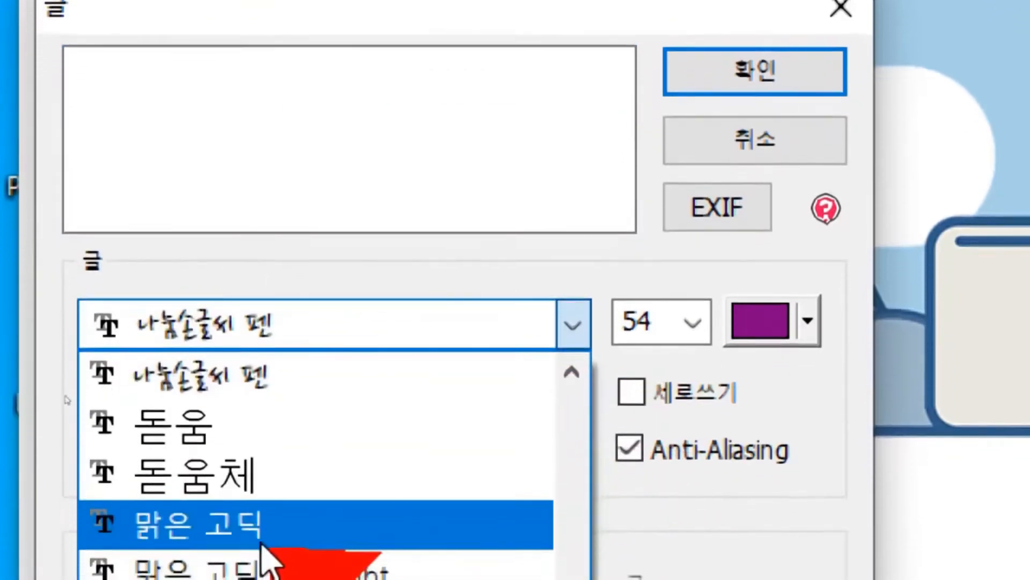
click(272, 531)
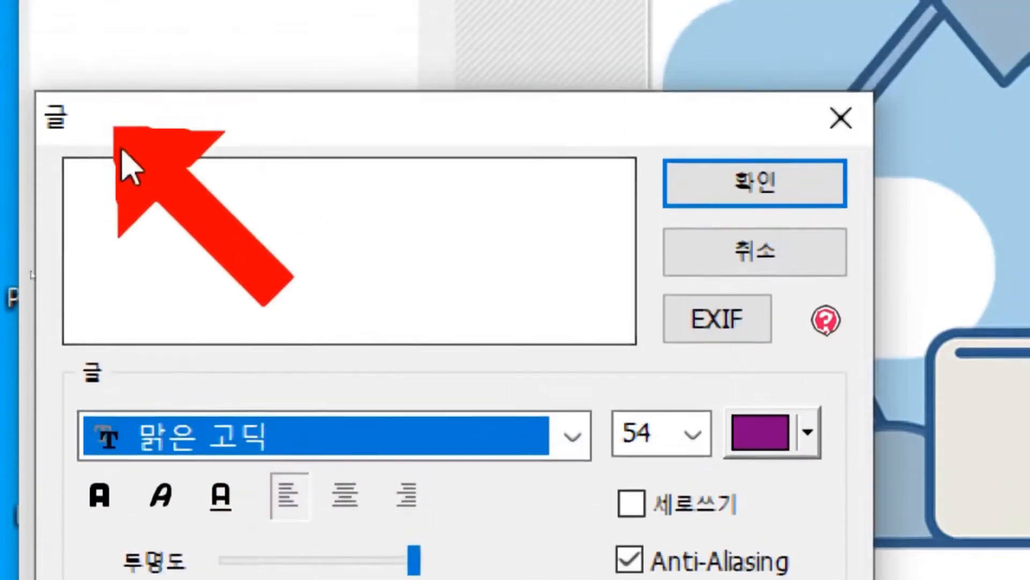
click(151, 203)
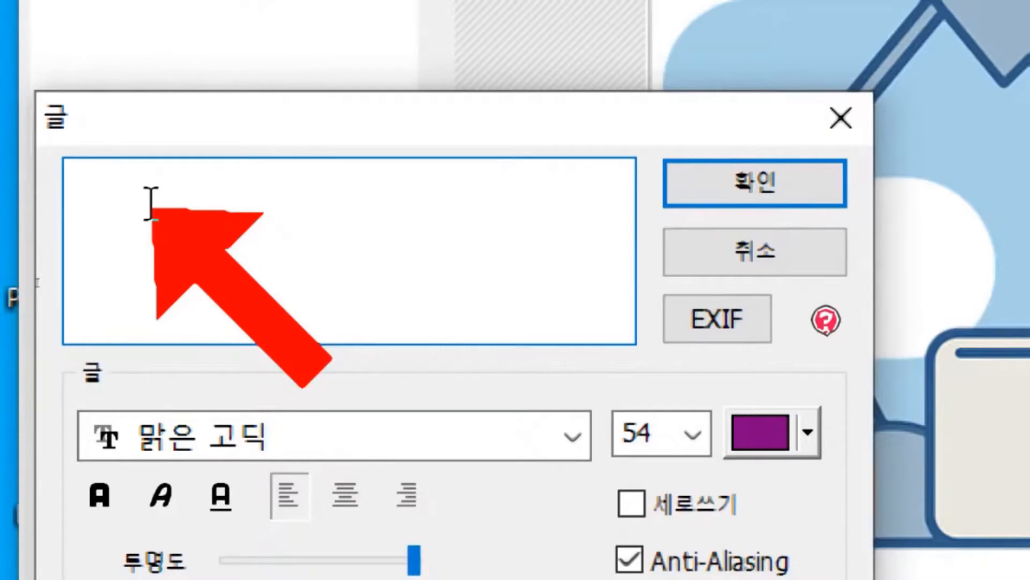
text(9월 서대문 온라인 정보화교육)
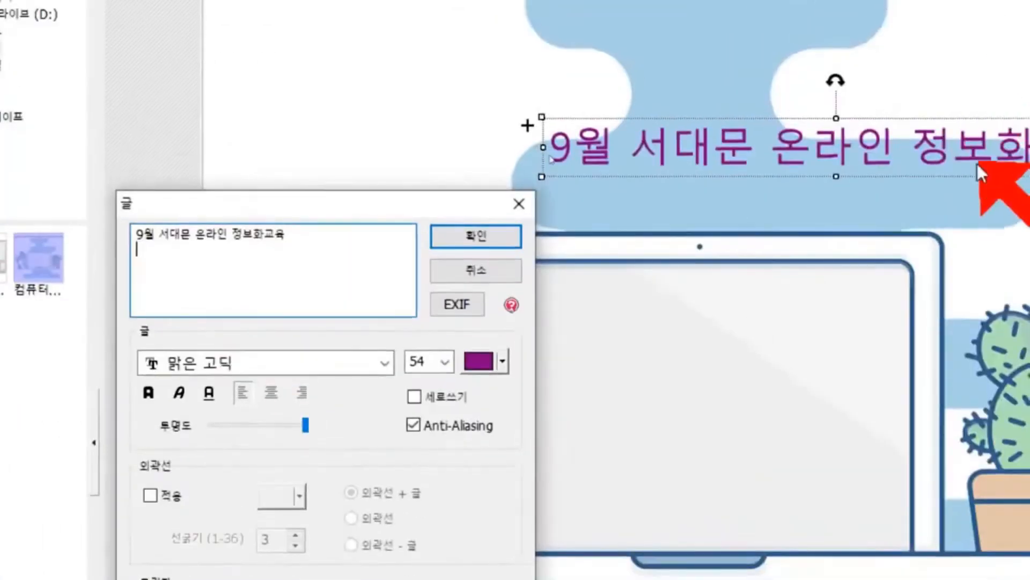
- Change the title text's colour to blue and apply the text settings
drag(435, 203, 892, 202)
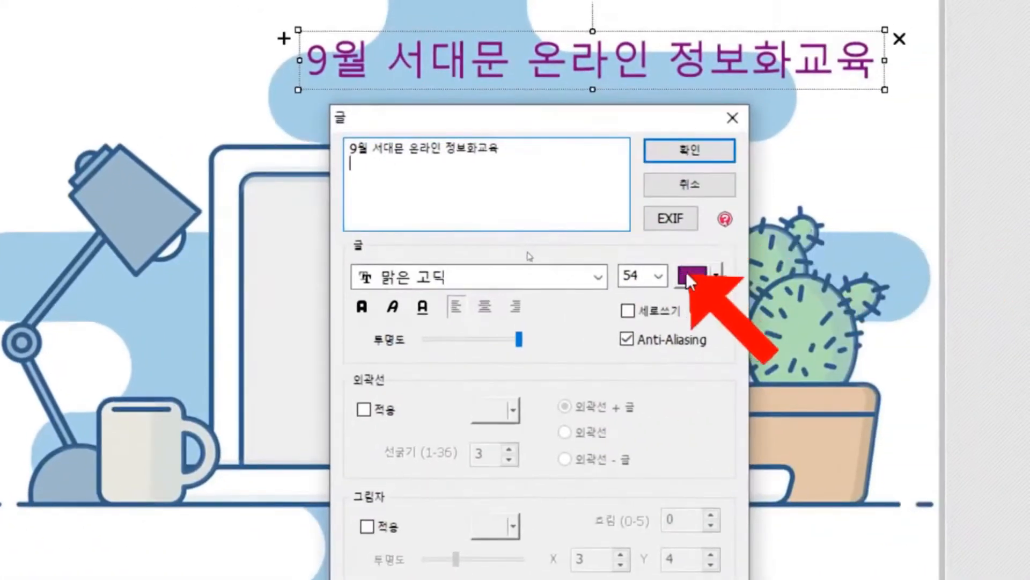
click(695, 275)
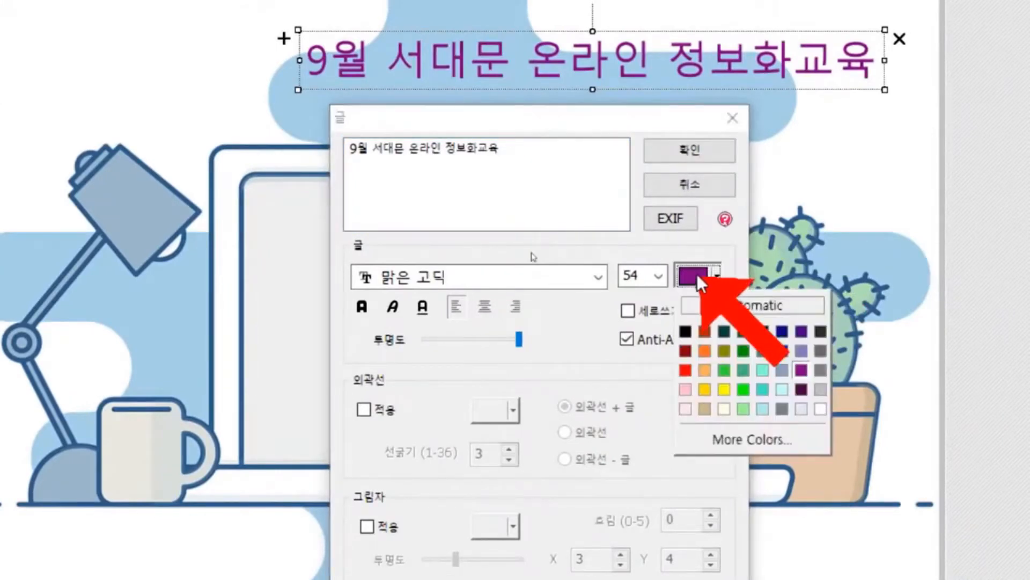
click(785, 350)
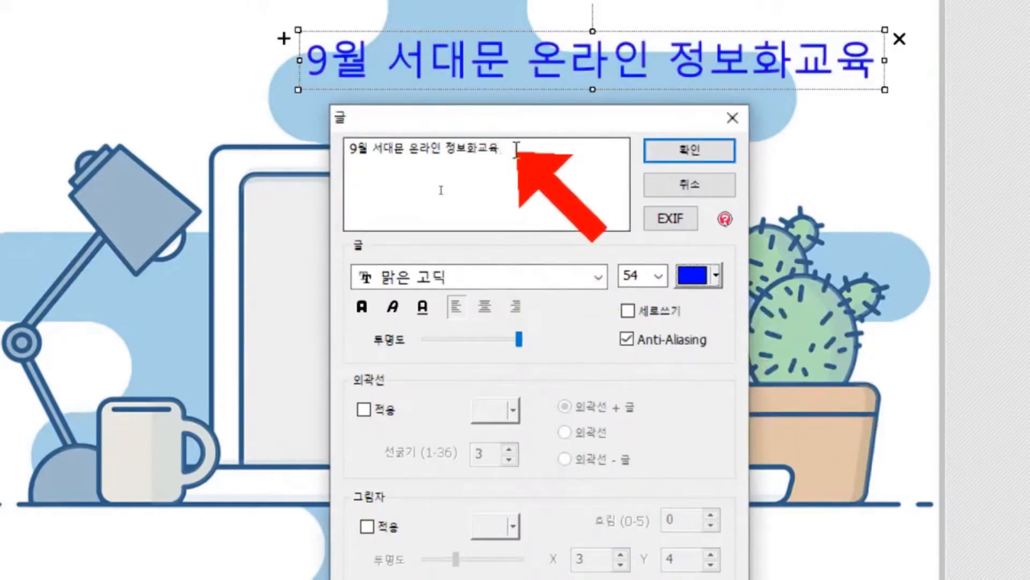
click(692, 152)
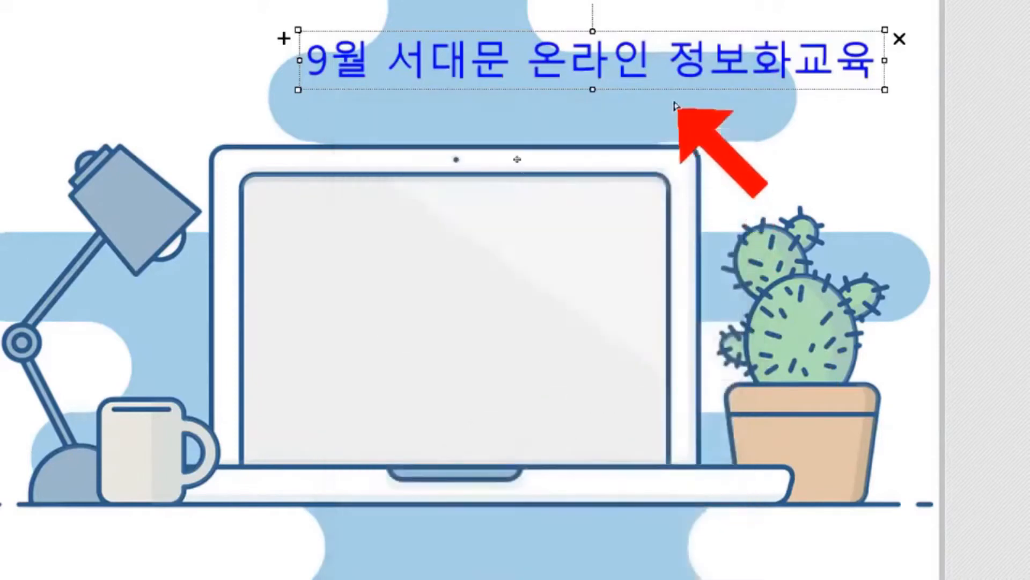
- Move the title text onto the illustrated laptop's screen and shrink it to fit across the upper part of that screen
drag(655, 52, 609, 220)
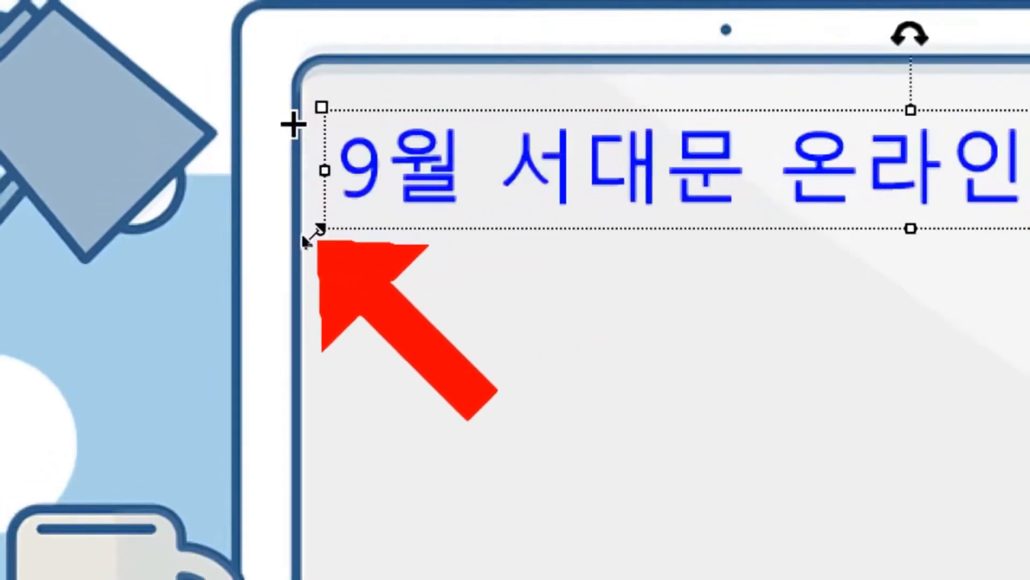
drag(322, 231, 596, 170)
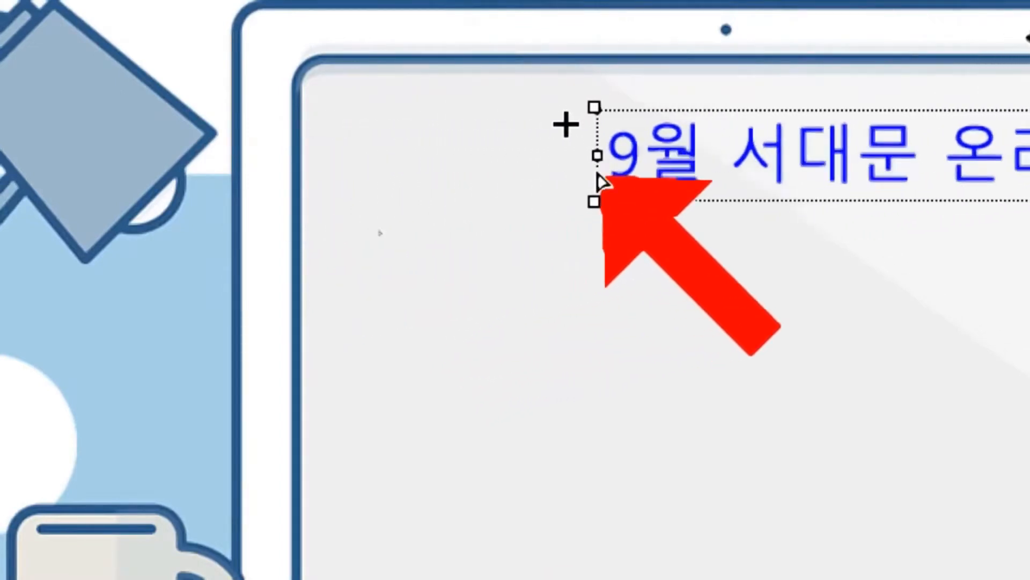
drag(686, 139, 435, 136)
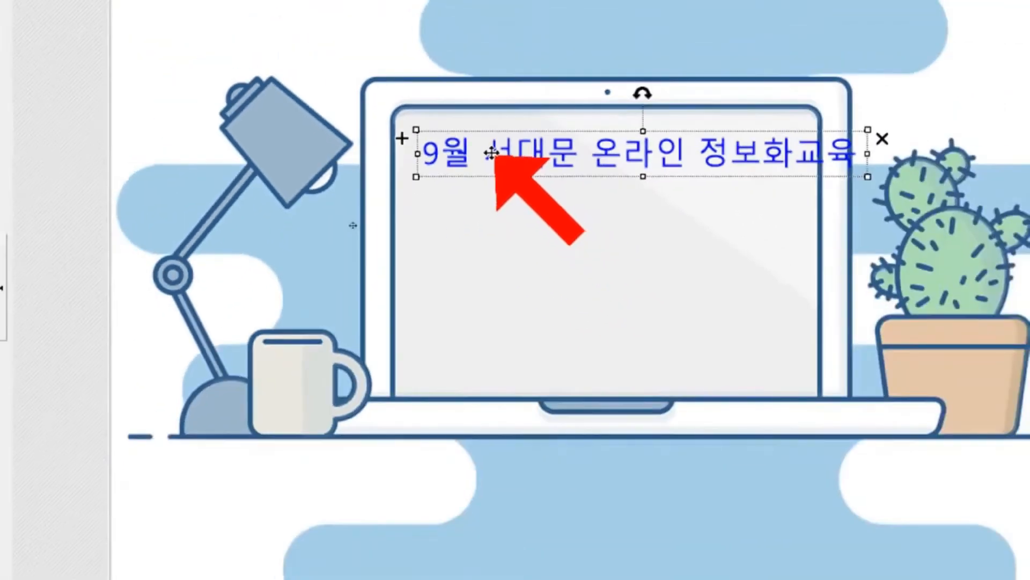
drag(416, 176, 500, 152)
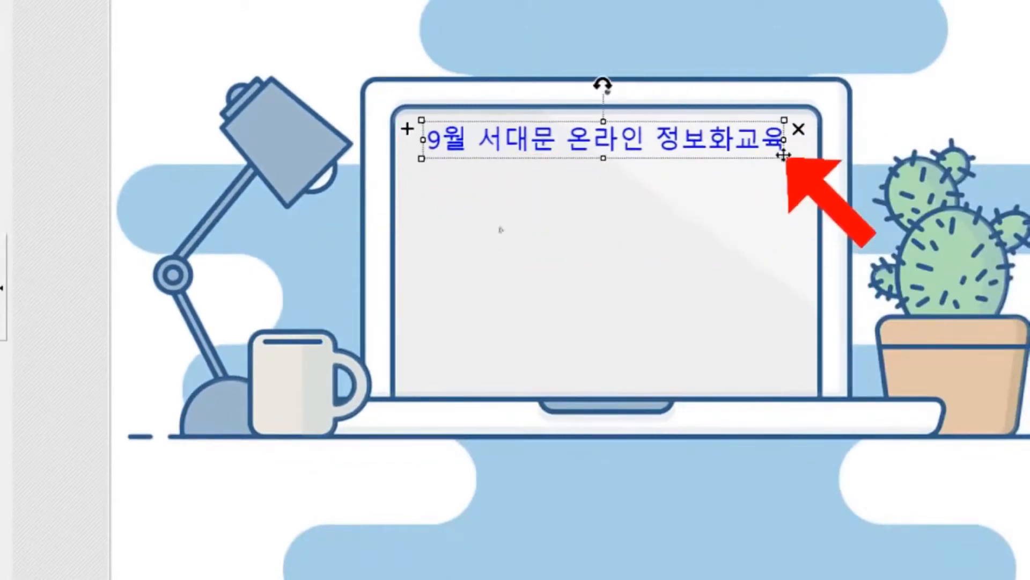
mouse_move(784, 159)
mouse_down()
mouse_move(793, 161)
mouse_move(777, 159)
mouse_up()
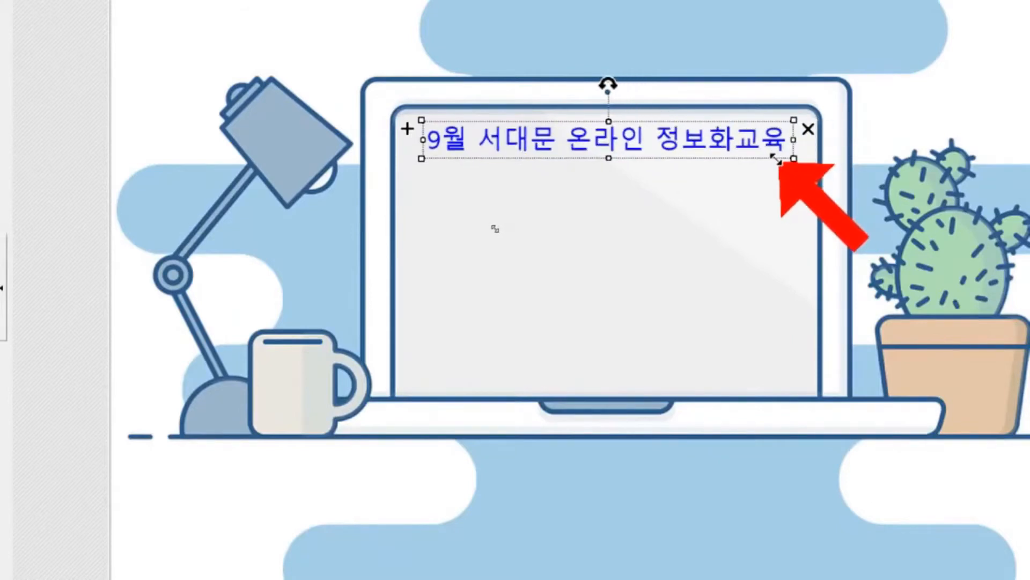
drag(721, 138, 713, 153)
drag(787, 175, 772, 158)
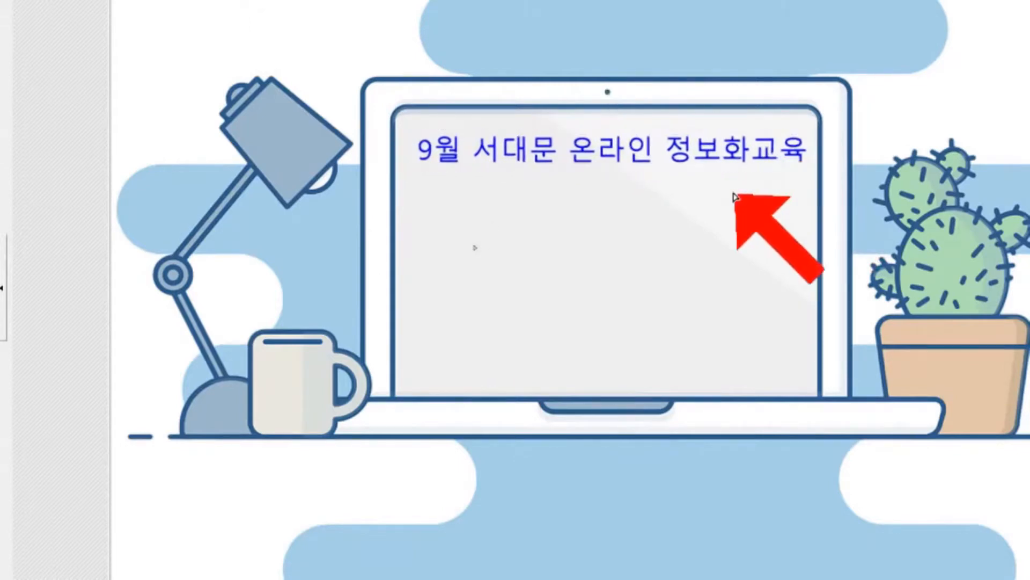
drag(694, 153, 686, 154)
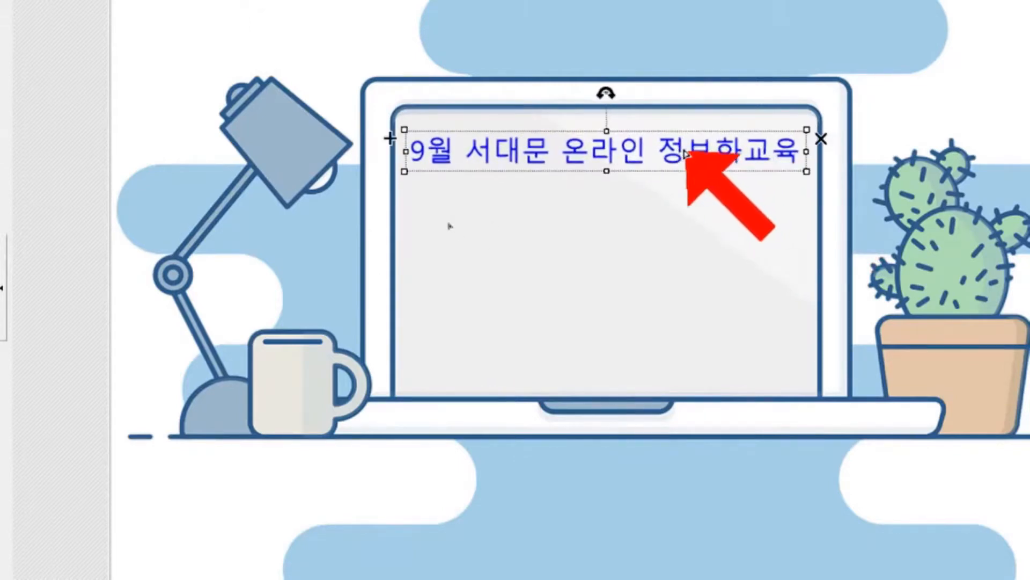
click(681, 237)
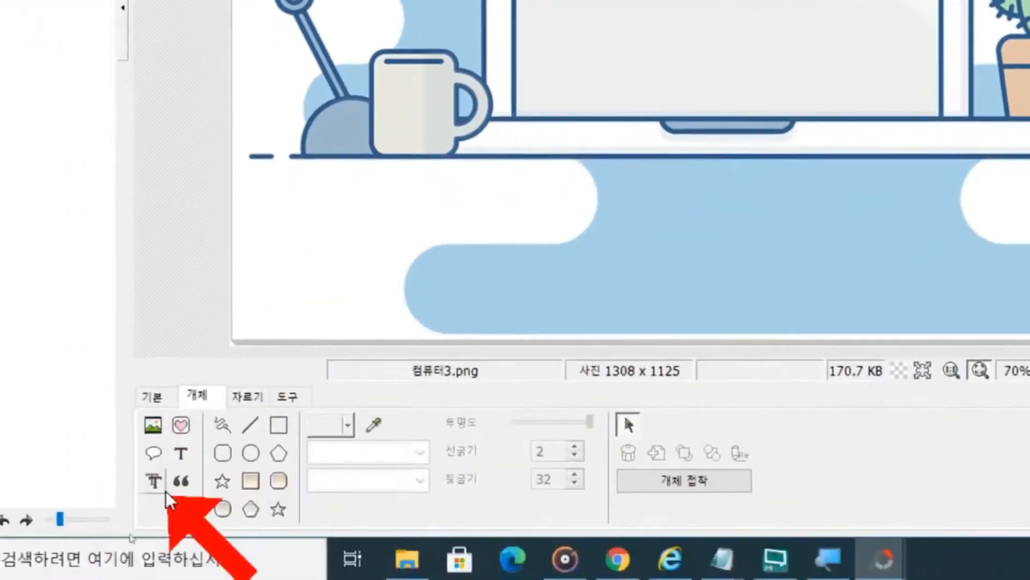
- Start a second text object, move its settings dialog below the text, and clear the prefilled title
click(183, 453)
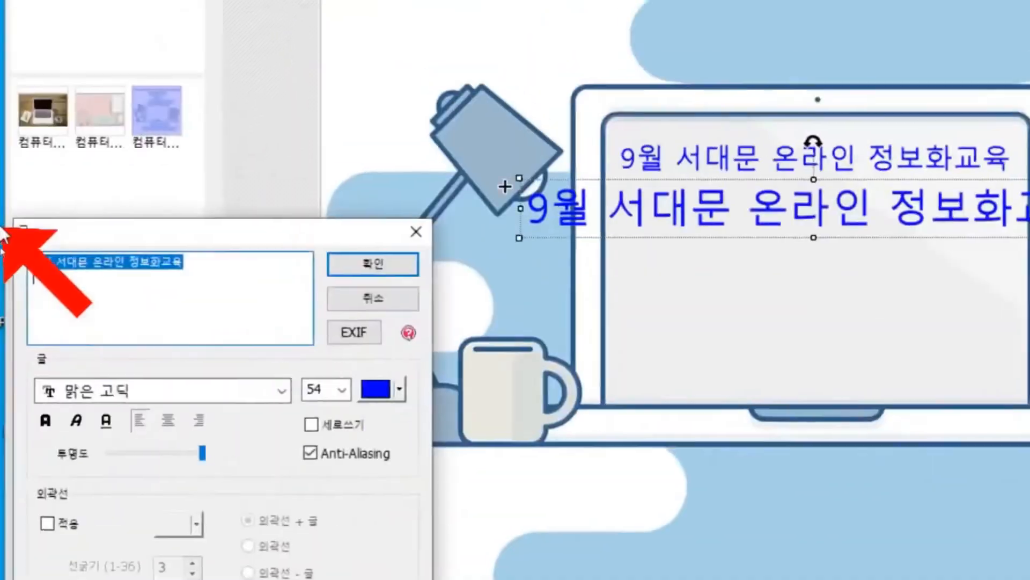
drag(76, 233, 700, 283)
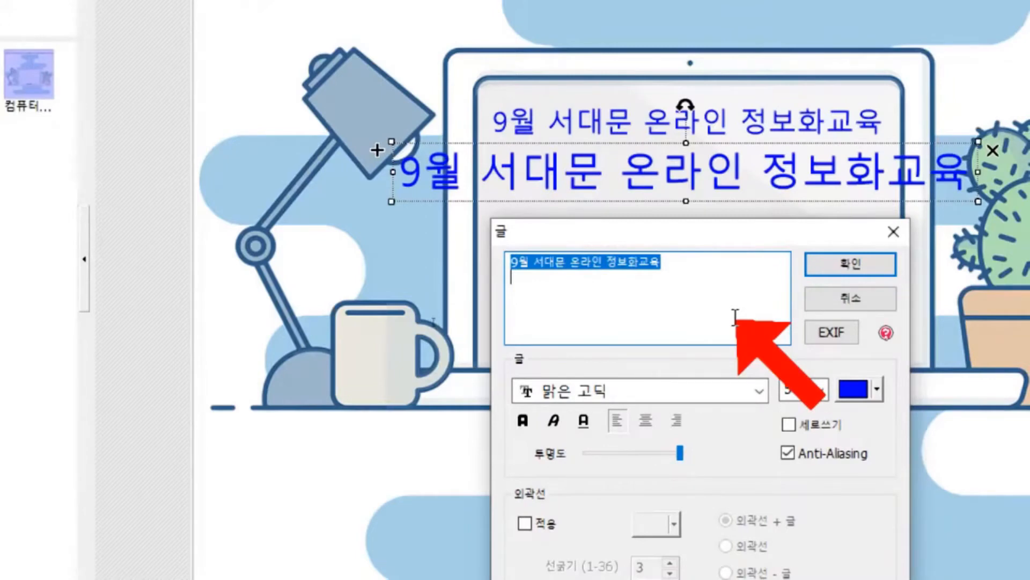
key(BackSpace)
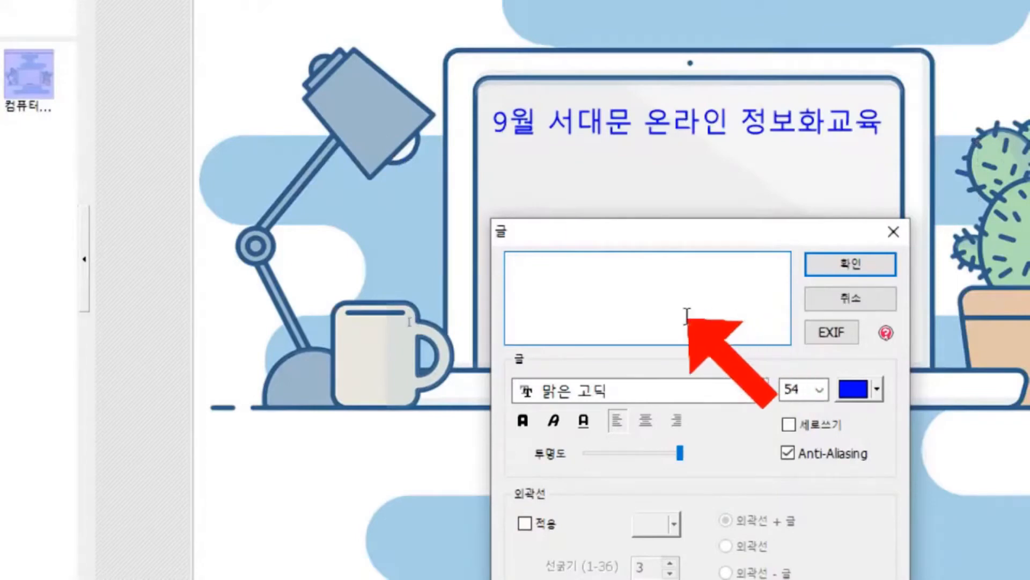
text(의 )
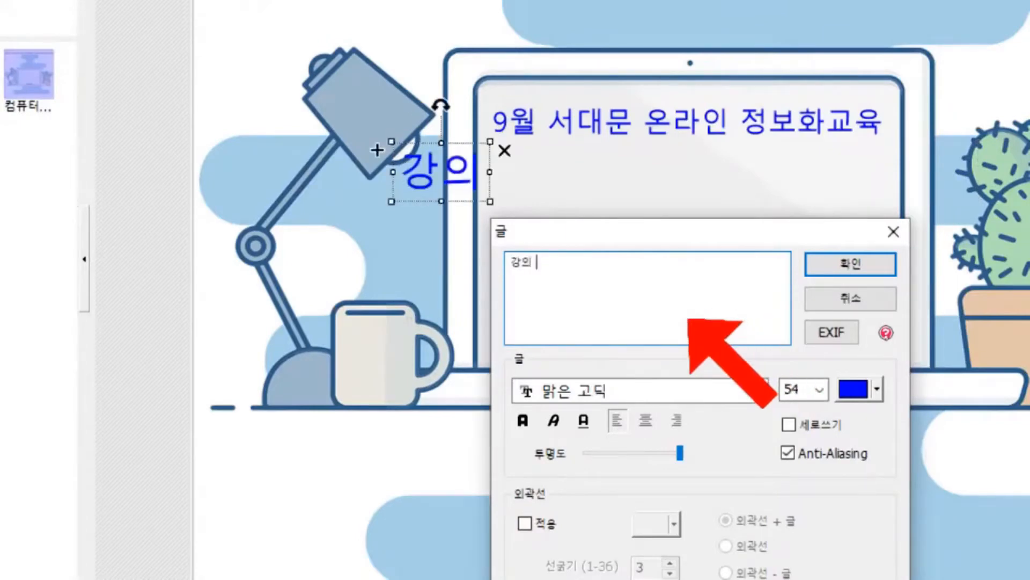
text(날짜)
key(BackSpace)
key(BackSpace)
key(BackSpace)
key(BackSpace)
key(BackSpace)
key(BackSpace)
- Enter the class date line "수업날짜 : 2020. 9 ~ 2020. 9" as the first line of the new text
text(수업날짜 :)
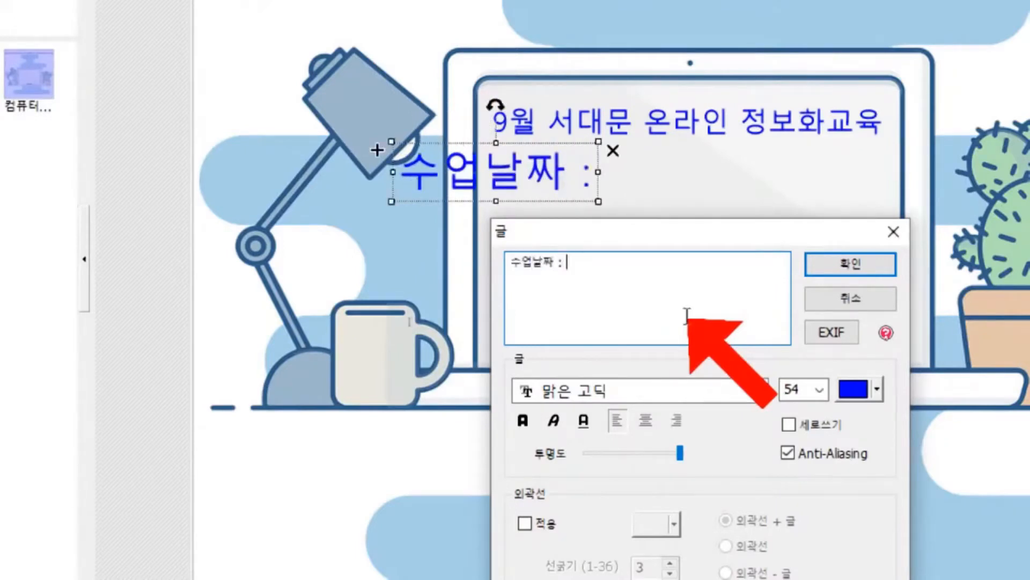
text(2020)
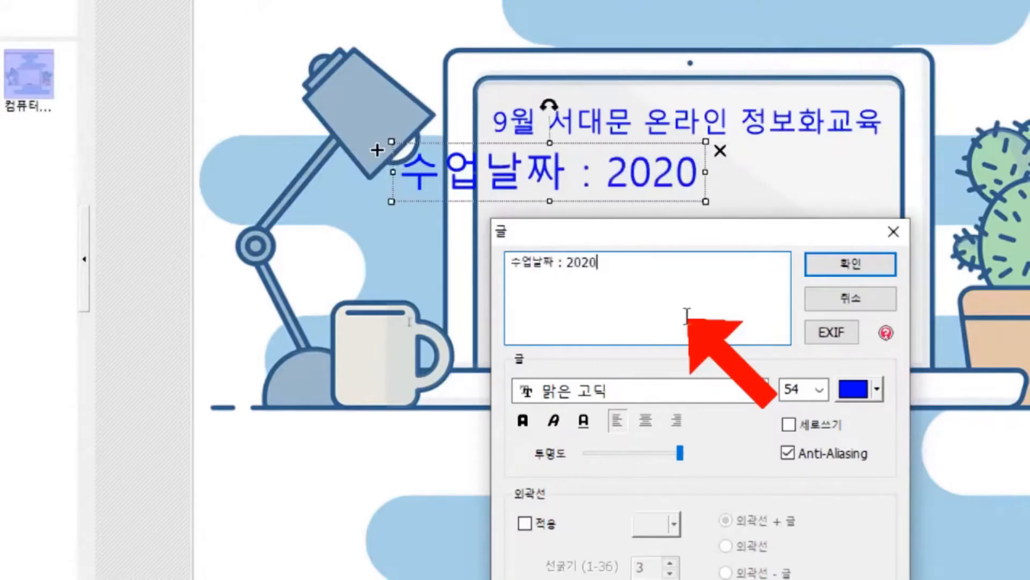
text(.9)
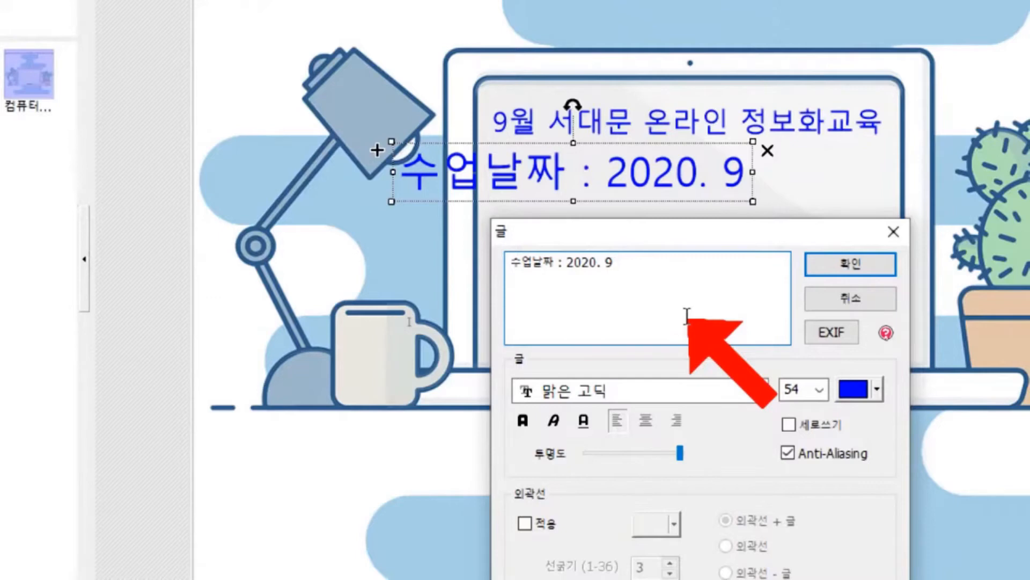
text(~)
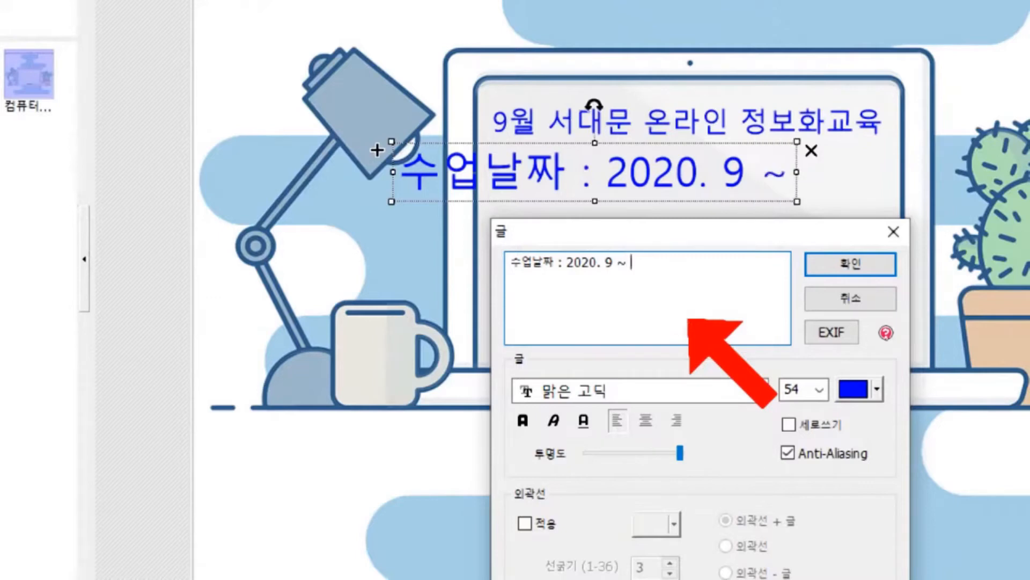
text( 2020.9)
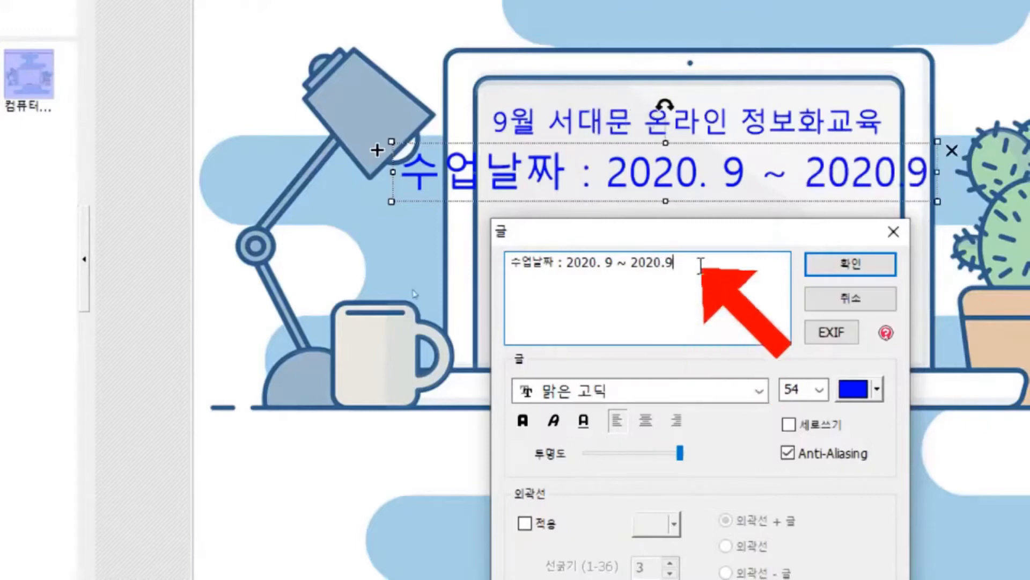
click(667, 262)
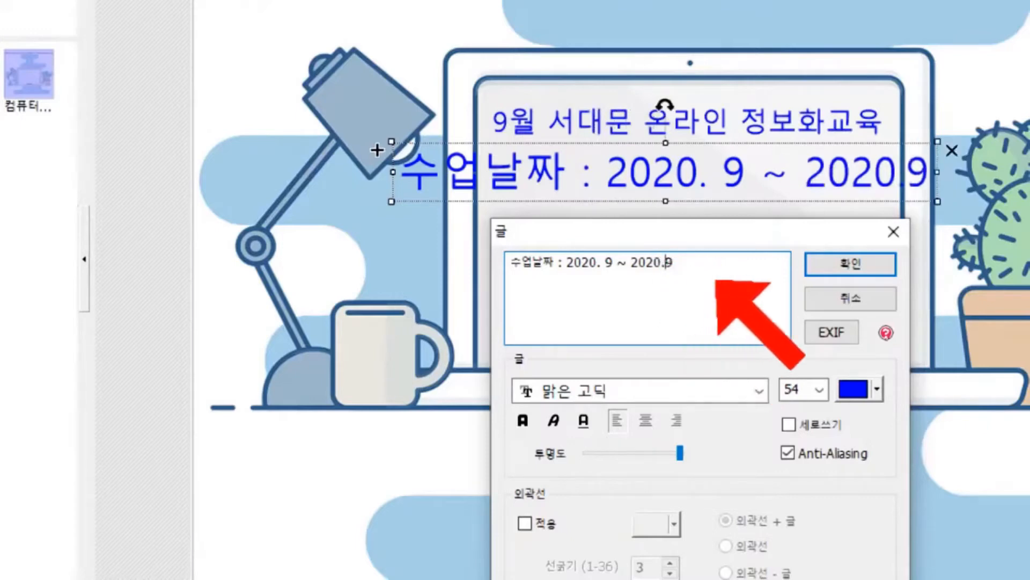
- Add a second line to the text reading "수업시간 : 13:00/15:30"
click(712, 274)
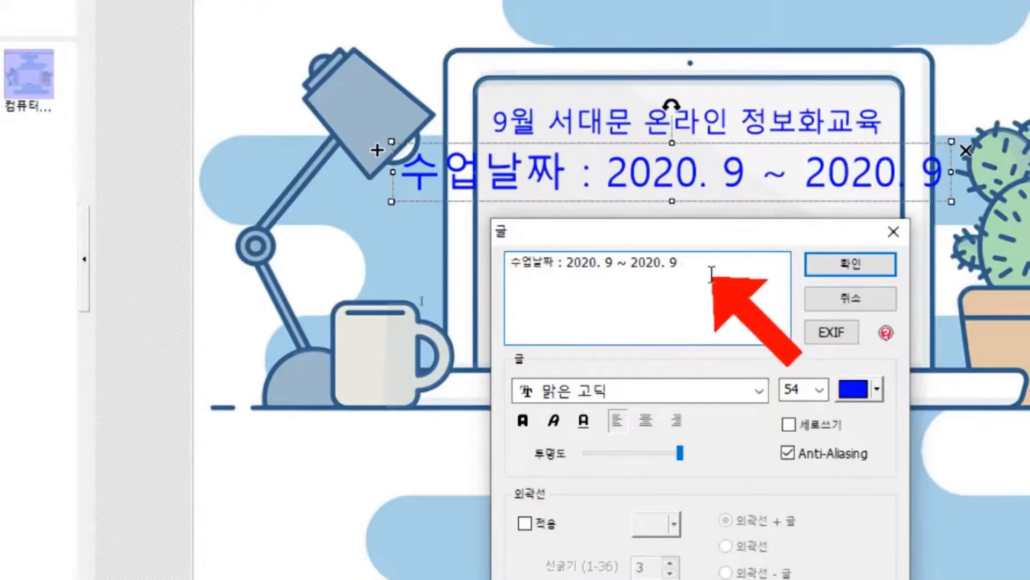
text(수업시간 :)
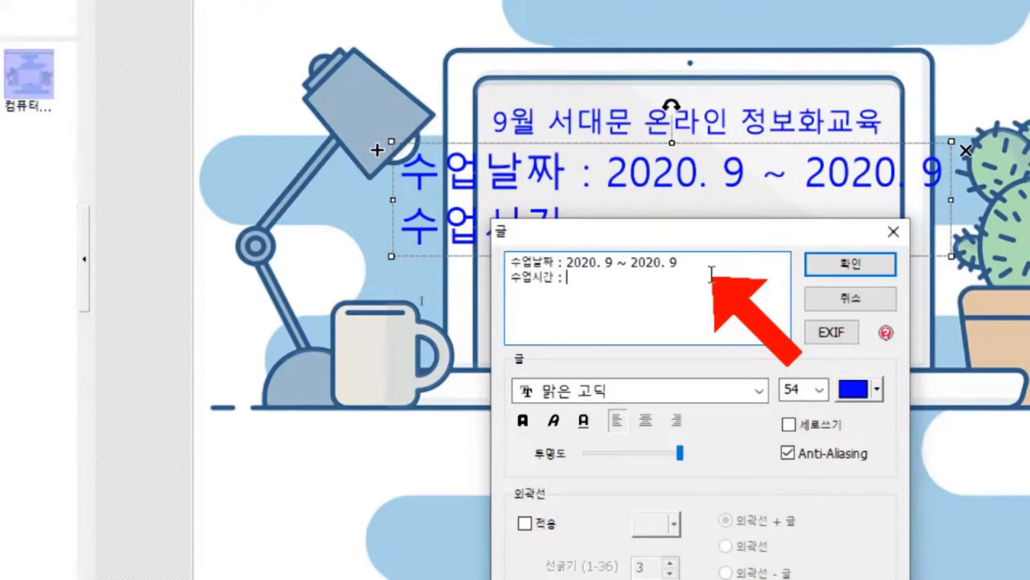
text(13:00)
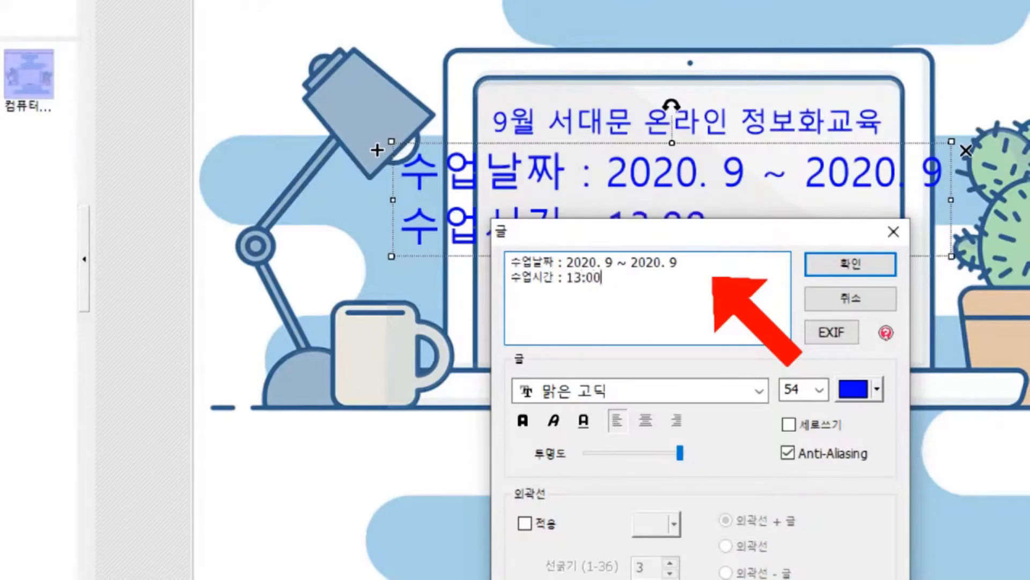
text(/15)
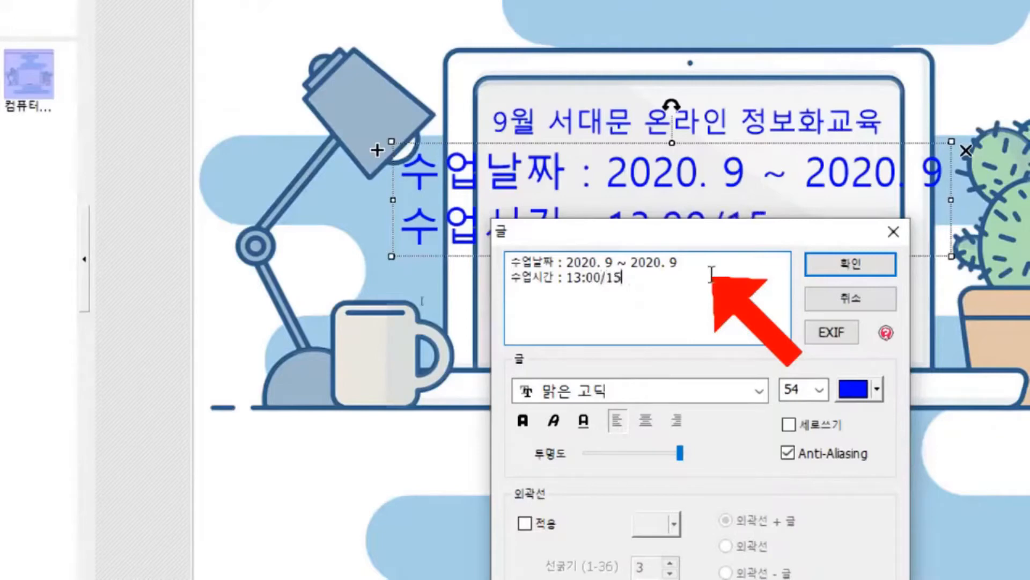
text(:30)
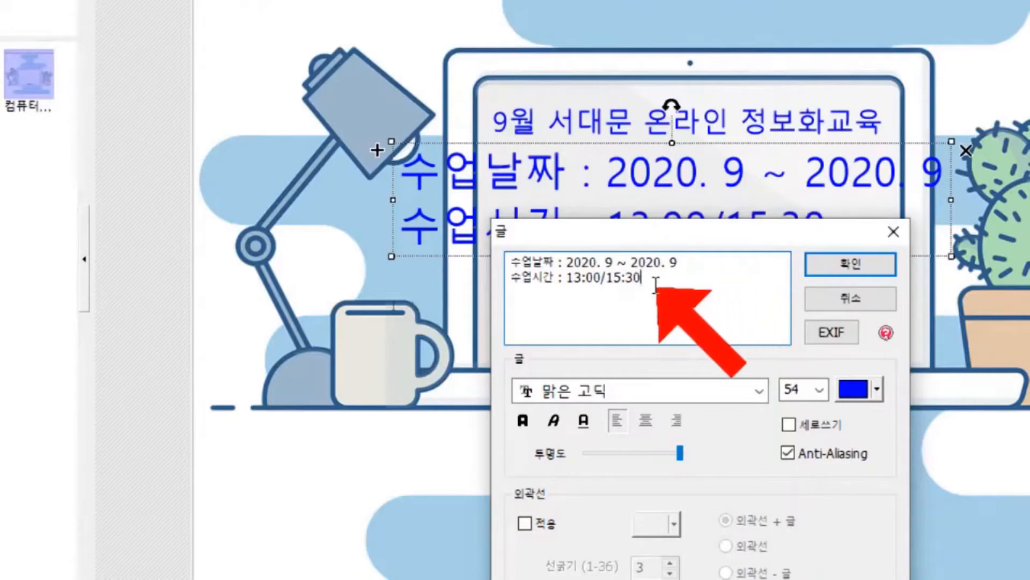
- Add a third line reading "교육과정 : 포토스케이프/스마트폰 sns활용" and apply the text
key(Return)
text(교육)
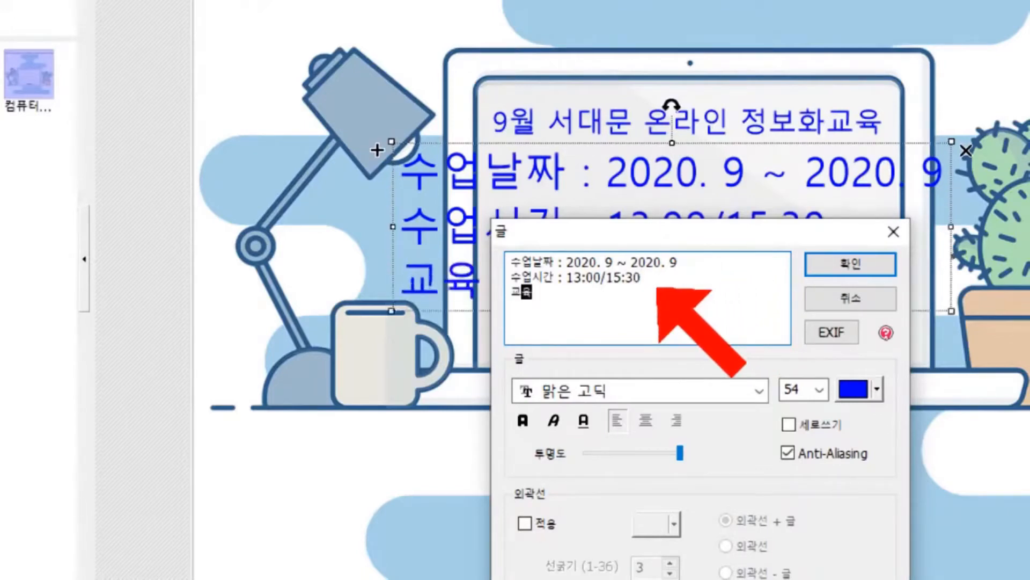
text(장정 : 프트)
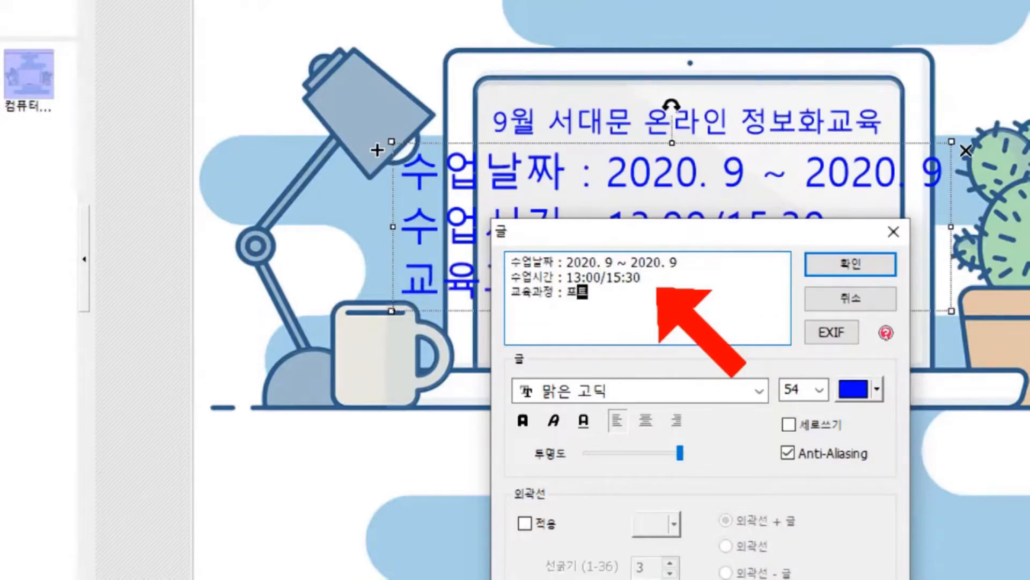
text(스케이프)
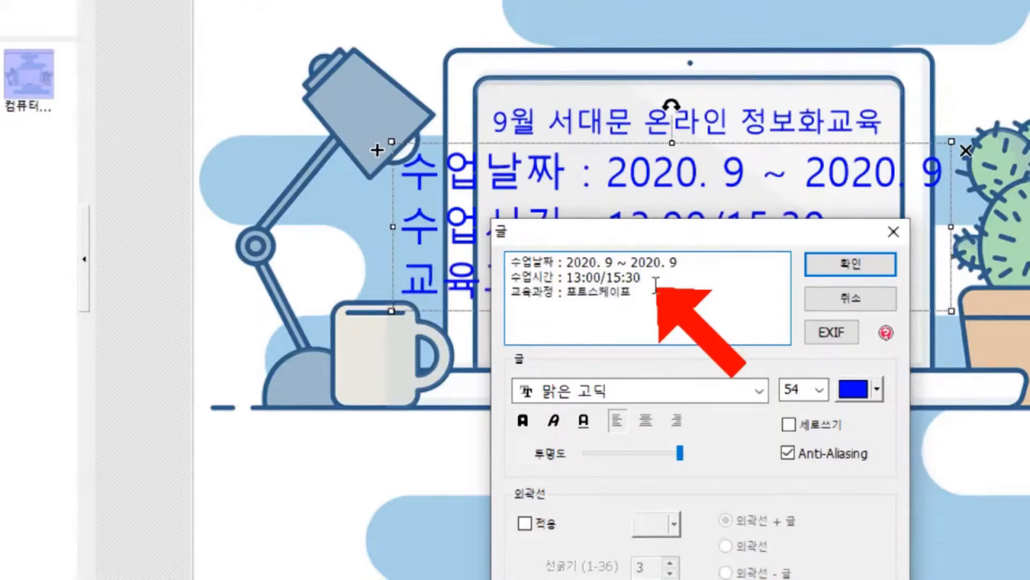
text(/스마트폰)
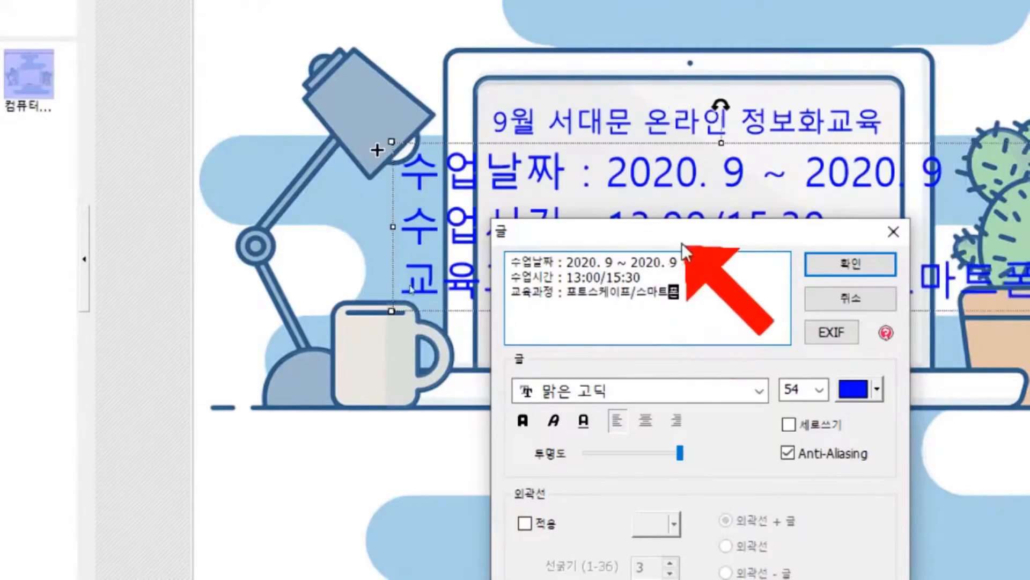
text( sns활용)
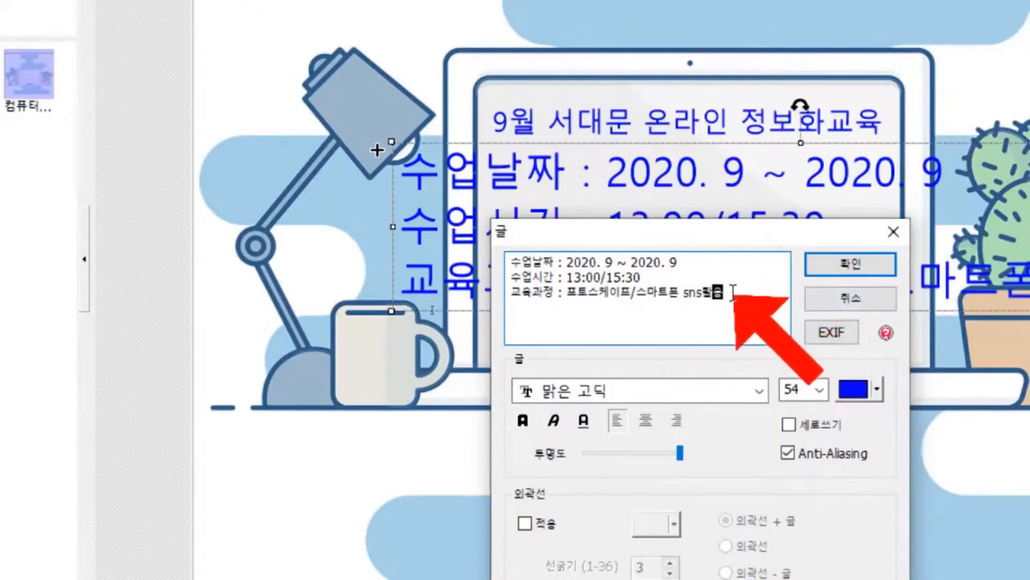
click(851, 264)
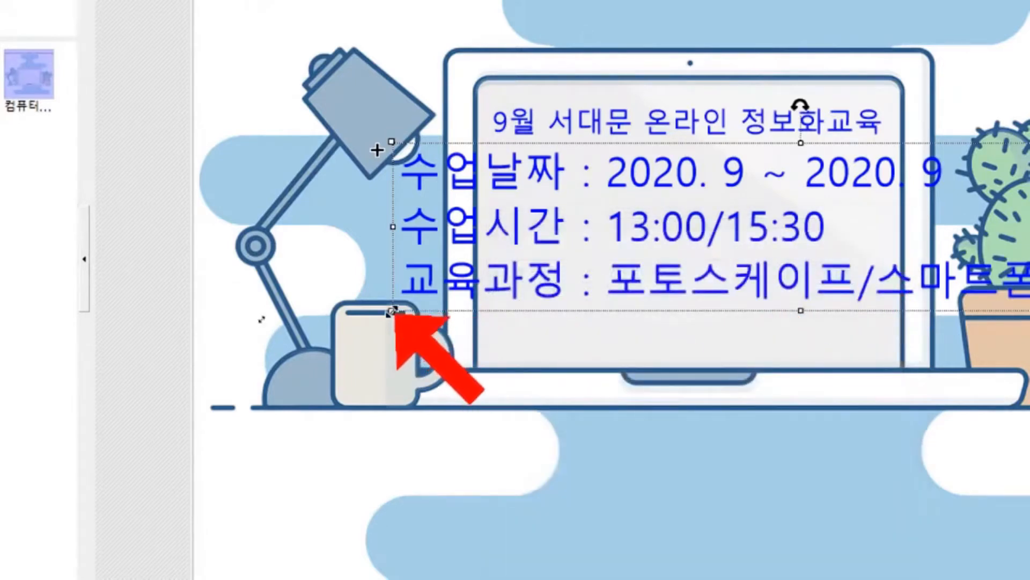
- Shrink the three-line text to about size 35 and place it on the illustrated laptop's screen below the title
drag(393, 312, 743, 208)
drag(822, 192, 592, 243)
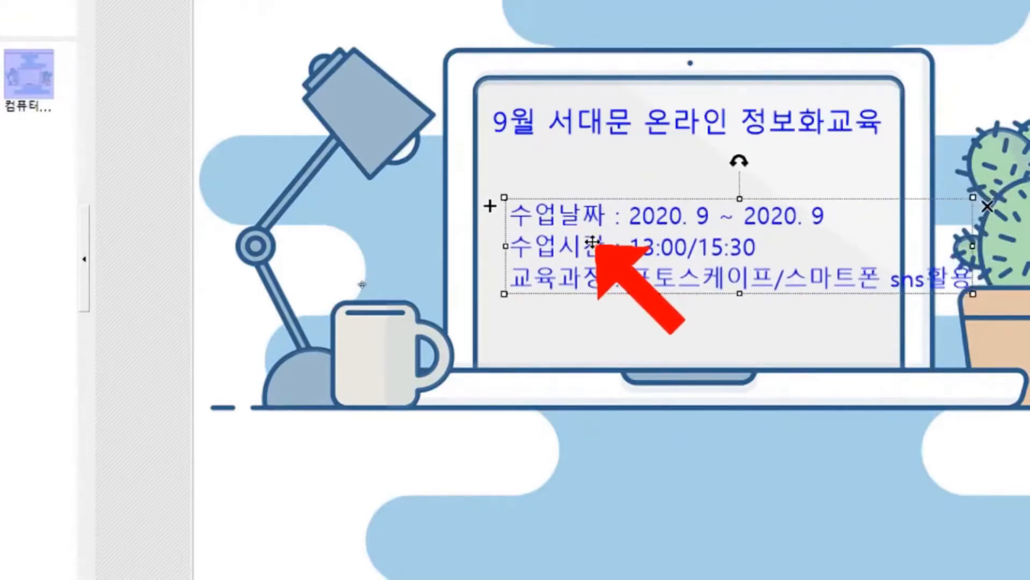
drag(593, 242, 597, 244)
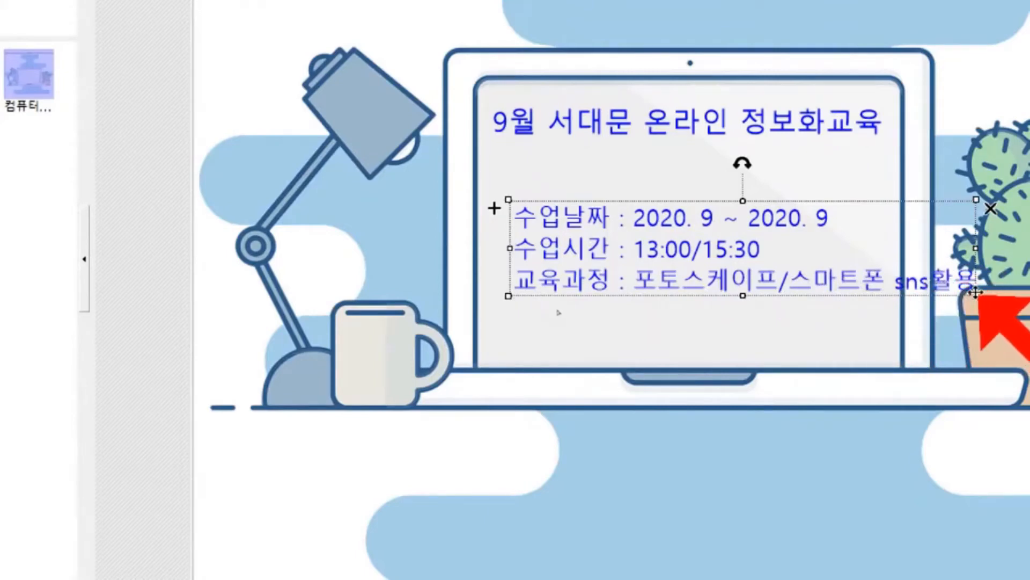
drag(977, 295, 928, 309)
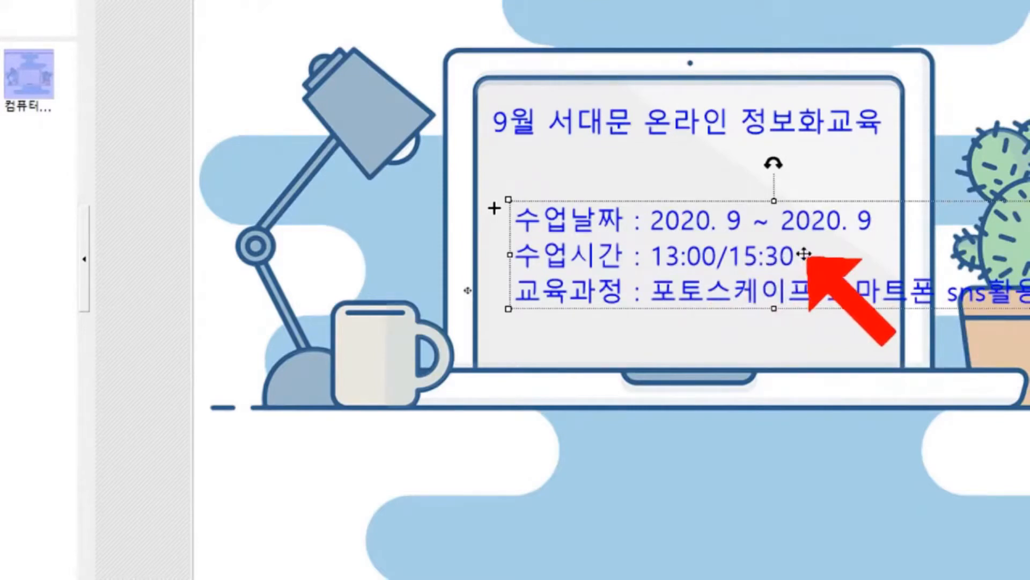
double_click(860, 235)
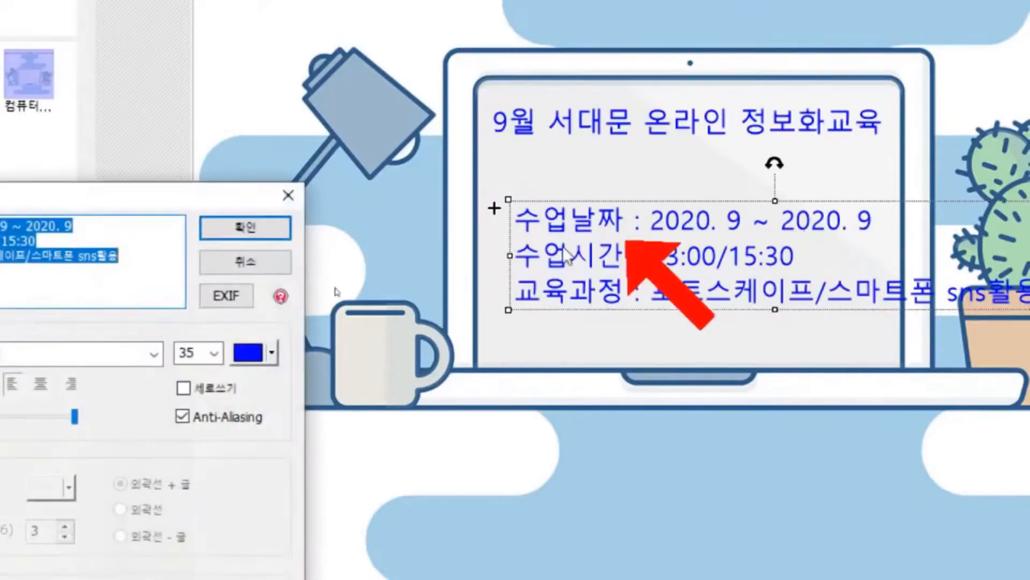
drag(210, 182, 319, 156)
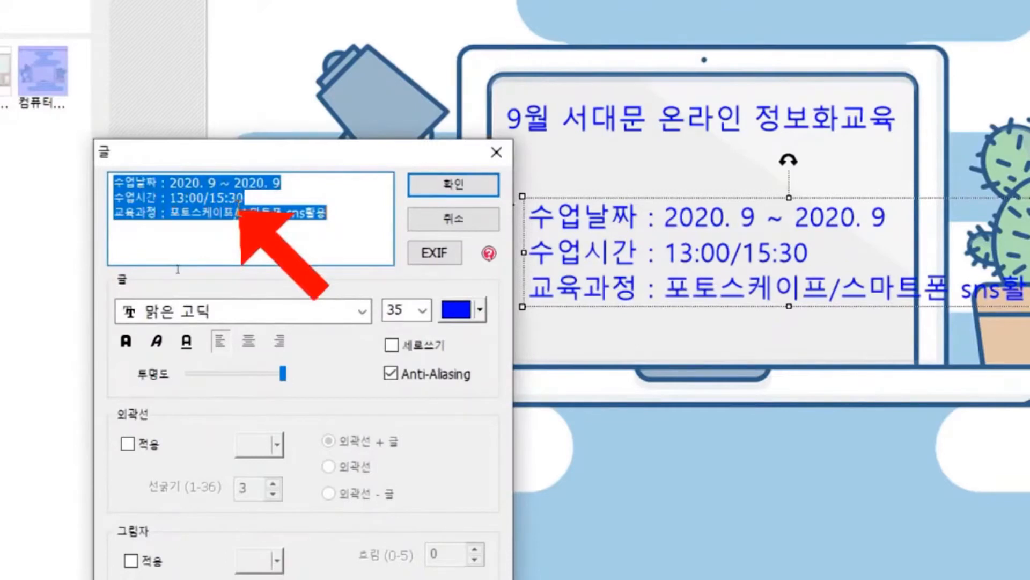
text(ㅔ)
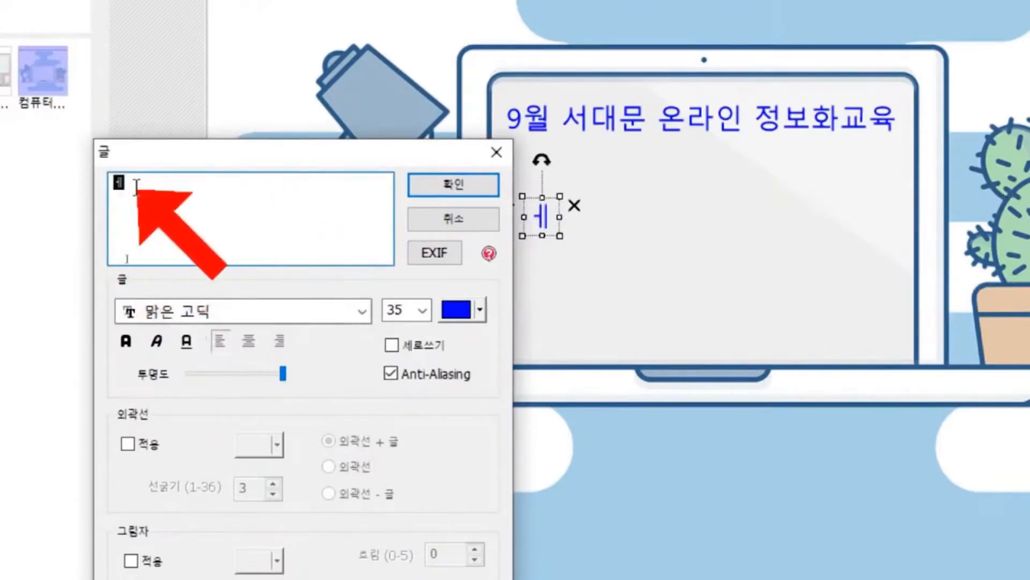
click(471, 217)
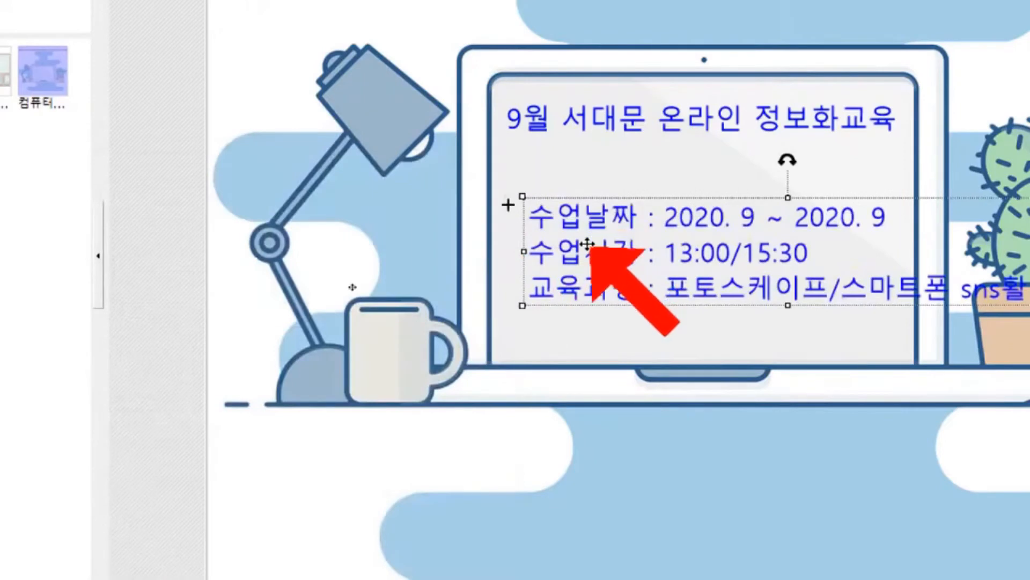
- Reopen the three-line text for editing and complete its class dates as "2020. 9. 8 ~ 2020. 9. 24"
double_click(586, 244)
drag(187, 204, 395, 166)
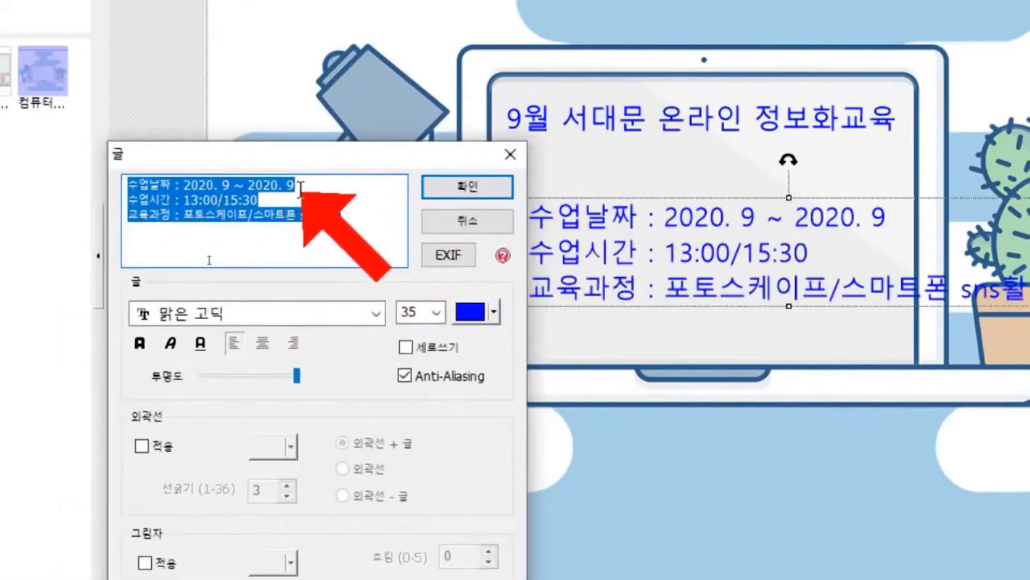
click(310, 186)
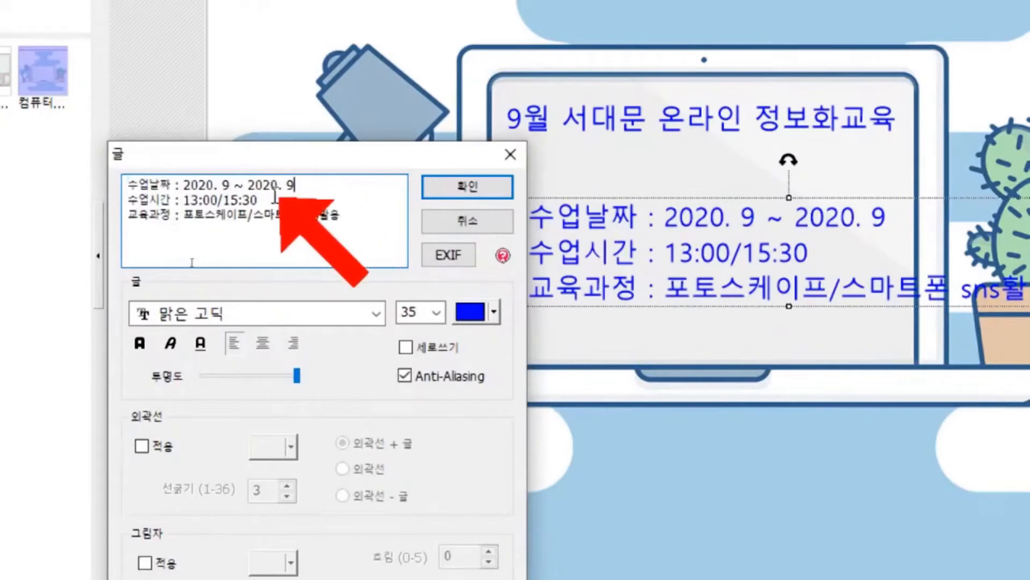
click(230, 187)
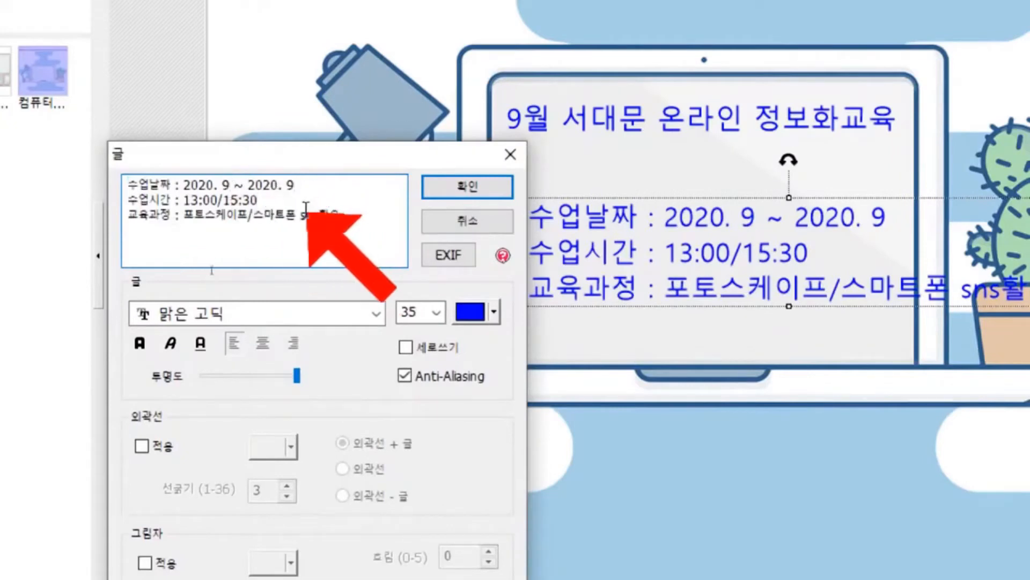
text(.8)
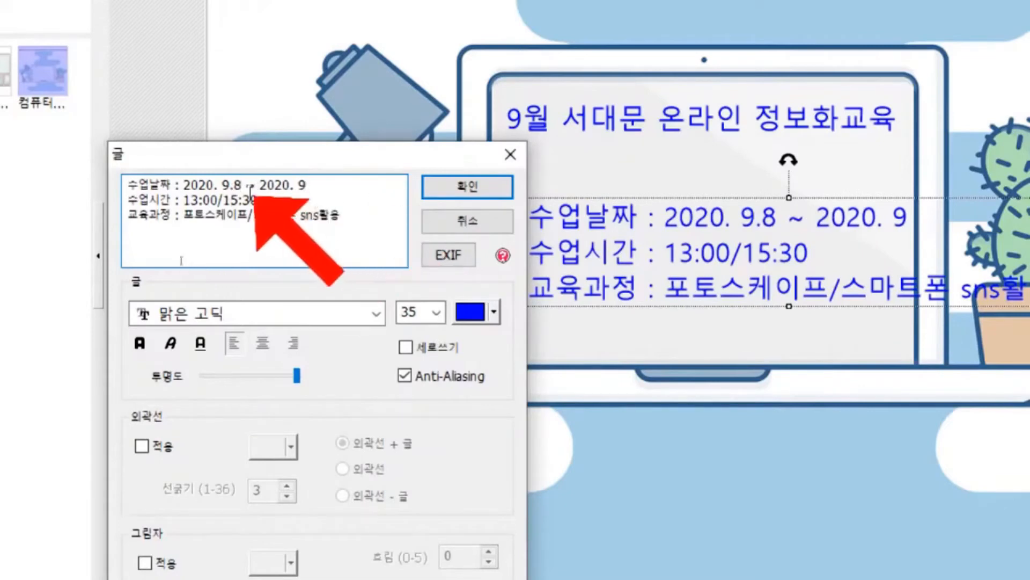
click(235, 186)
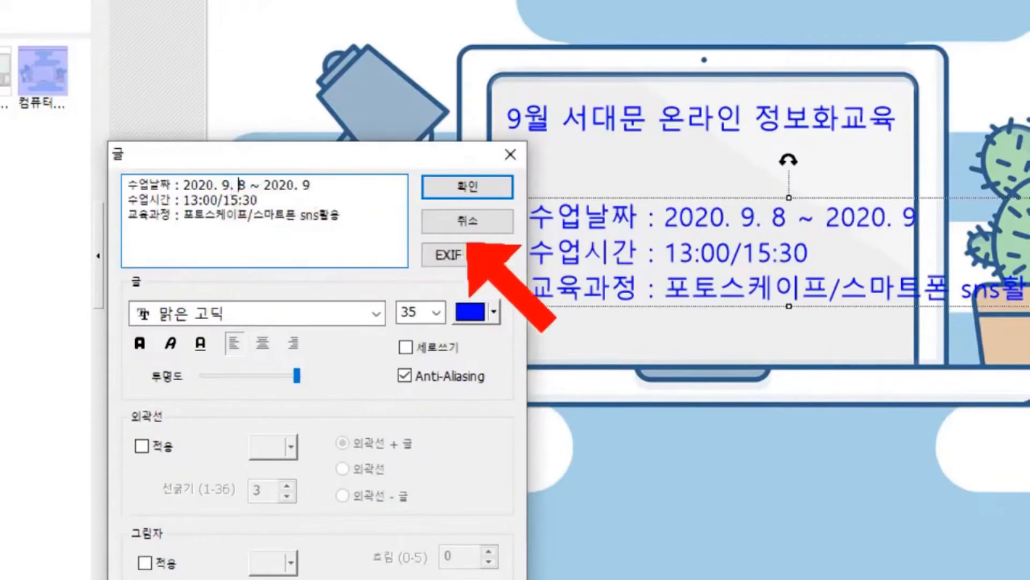
key(End)
text(.24)
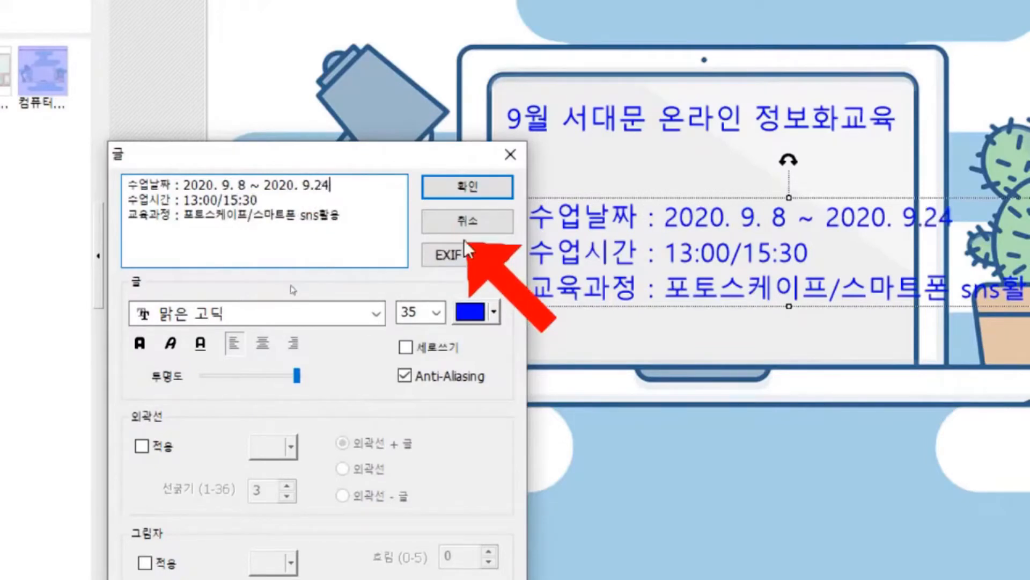
click(313, 188)
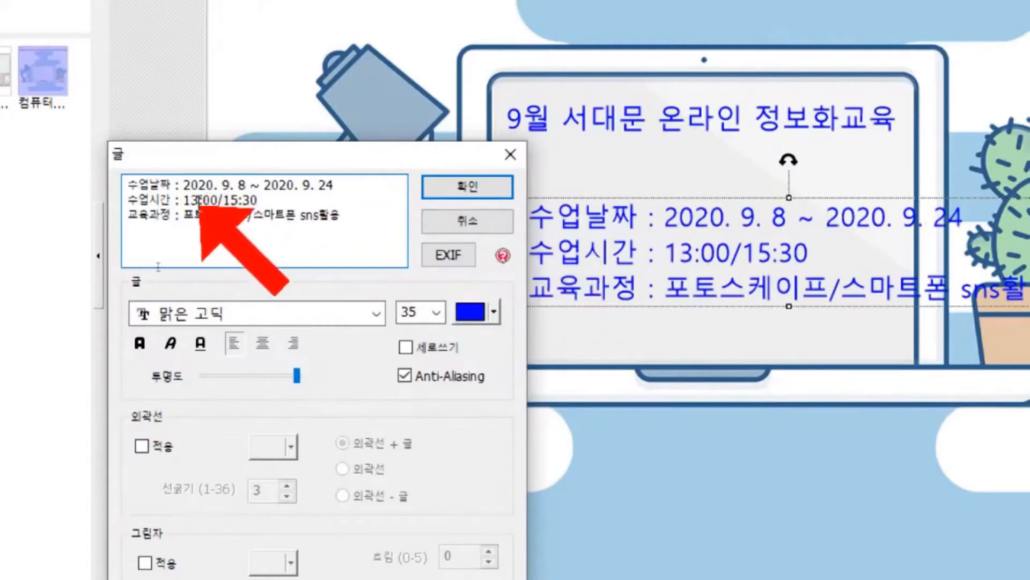
- Insert "09:30/" before 13:00 in the class time line
text(09)
text(:30)
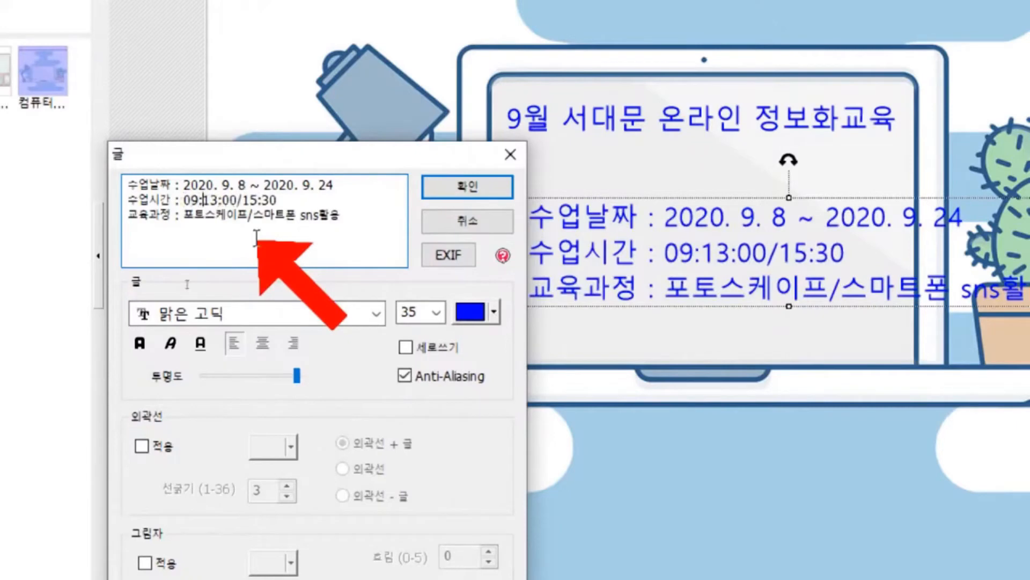
text(/)
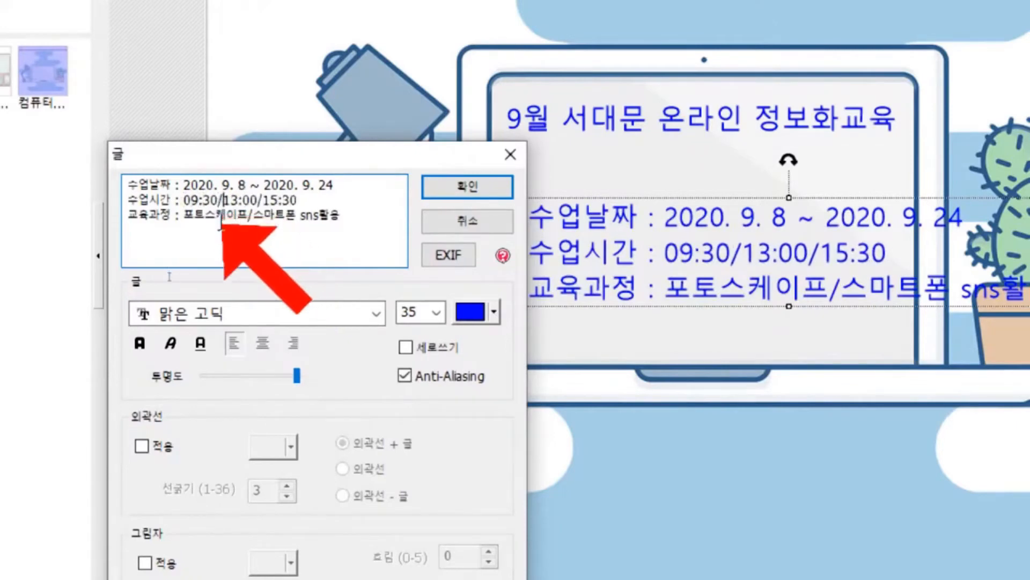
- Rewrite the curriculum entry as three aligned lines reading "스마트폰기초", "포토스케이프" and "스마트폰 sns활용"
click(254, 218)
click(184, 214)
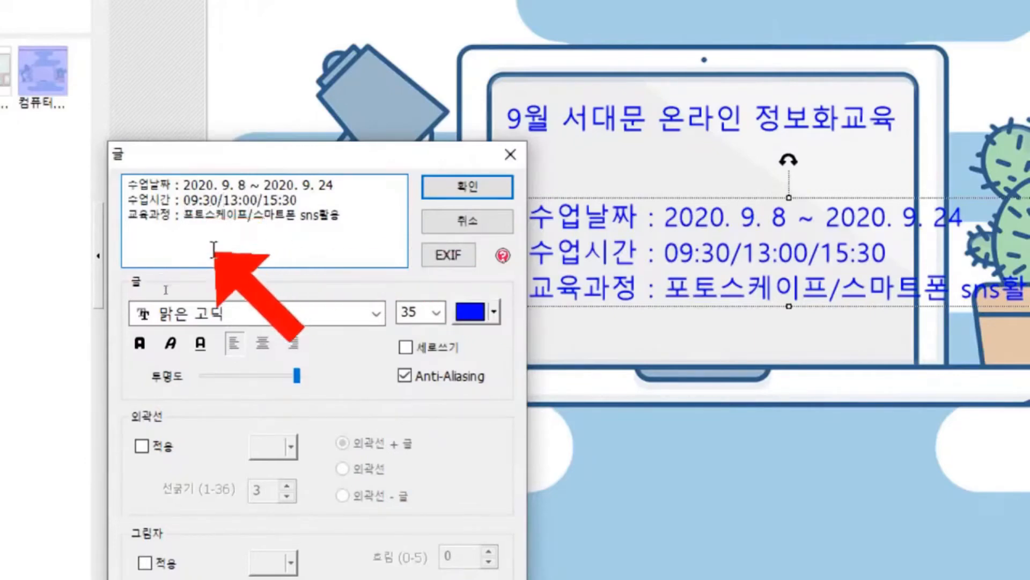
text(스마트폰기초)
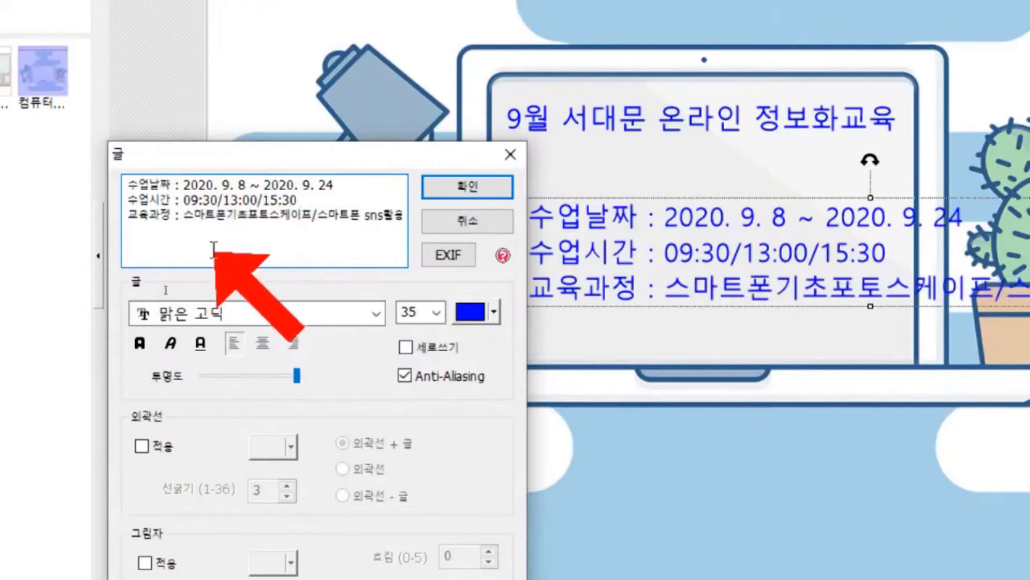
key(Return)
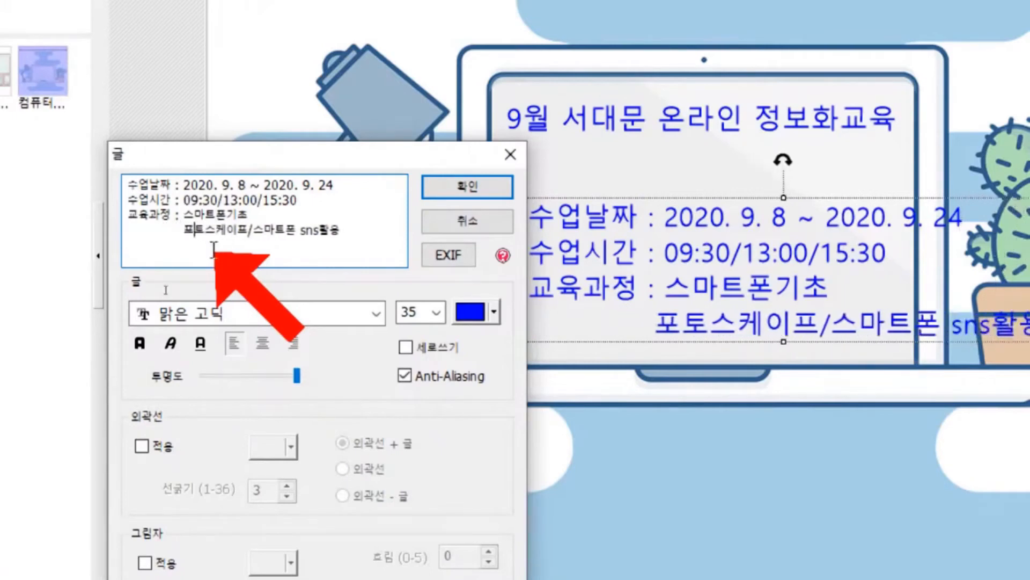
key(Delete)
key(Return)
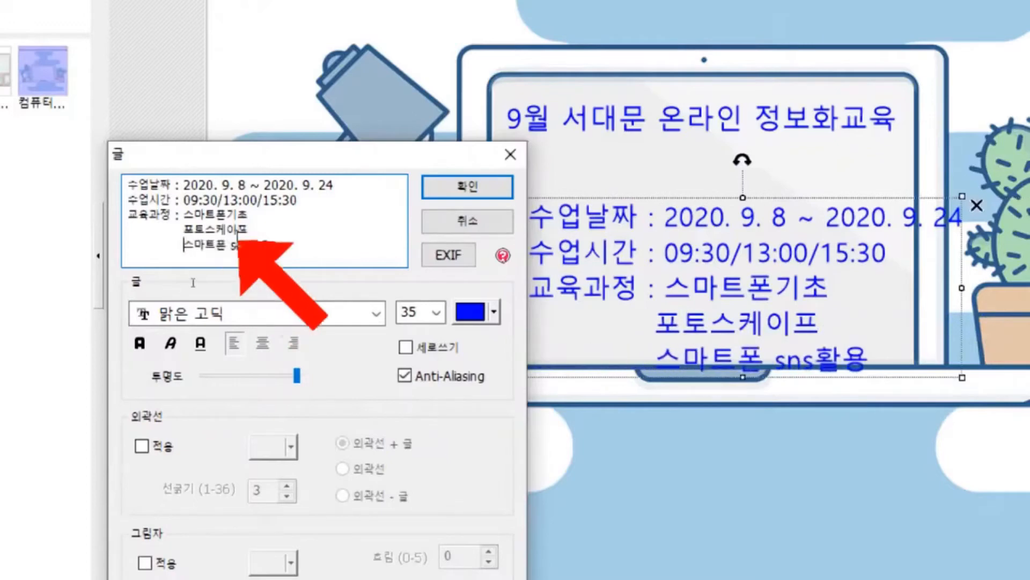
click(176, 230)
click(174, 246)
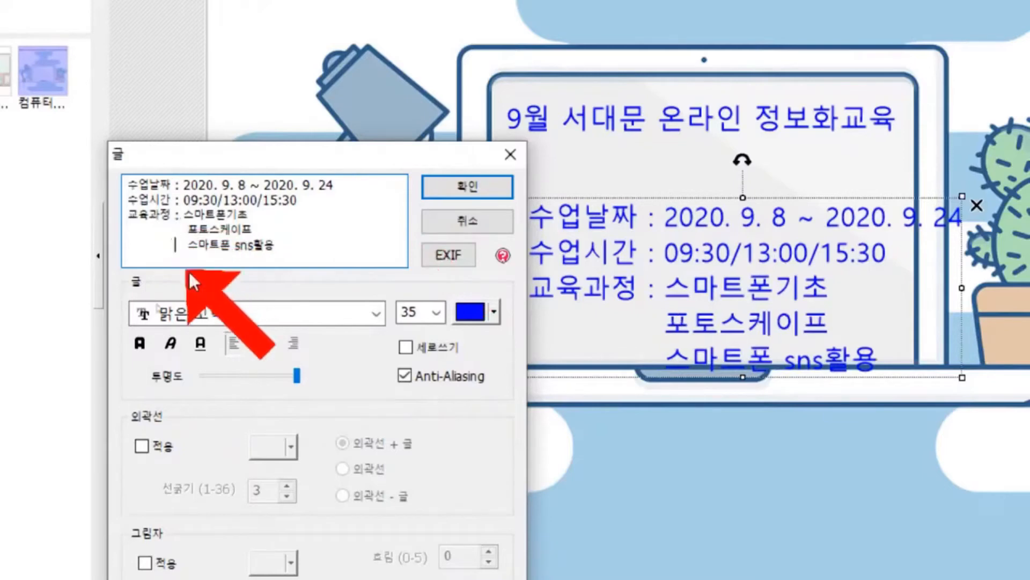
- Color the class details text red and apply the edited text
click(482, 314)
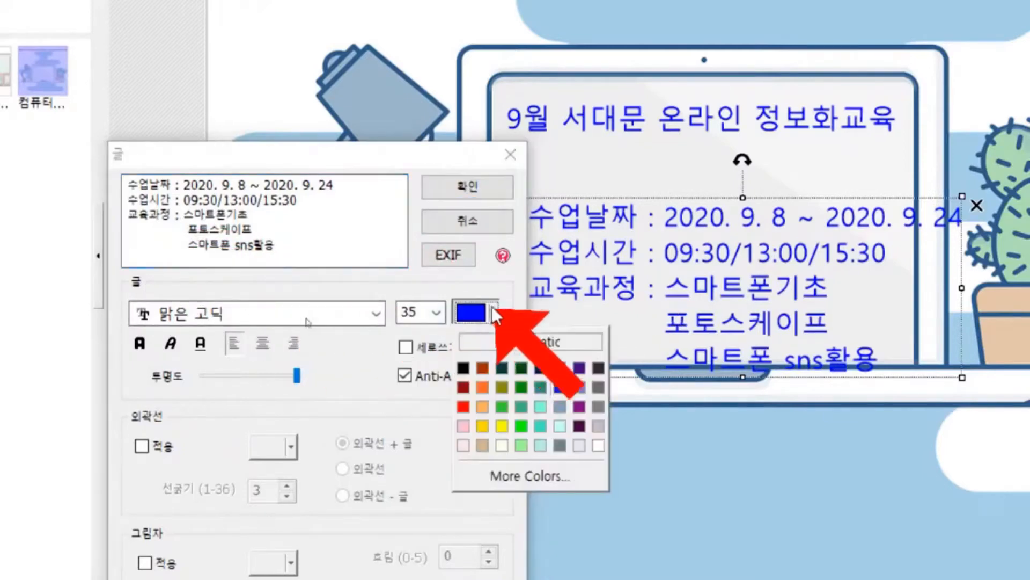
click(463, 407)
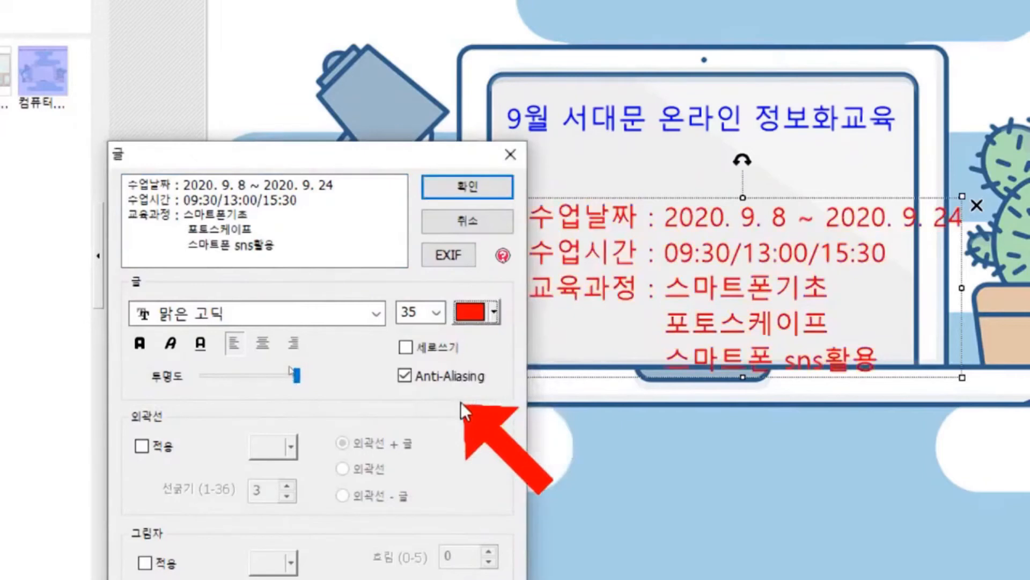
click(139, 343)
click(138, 342)
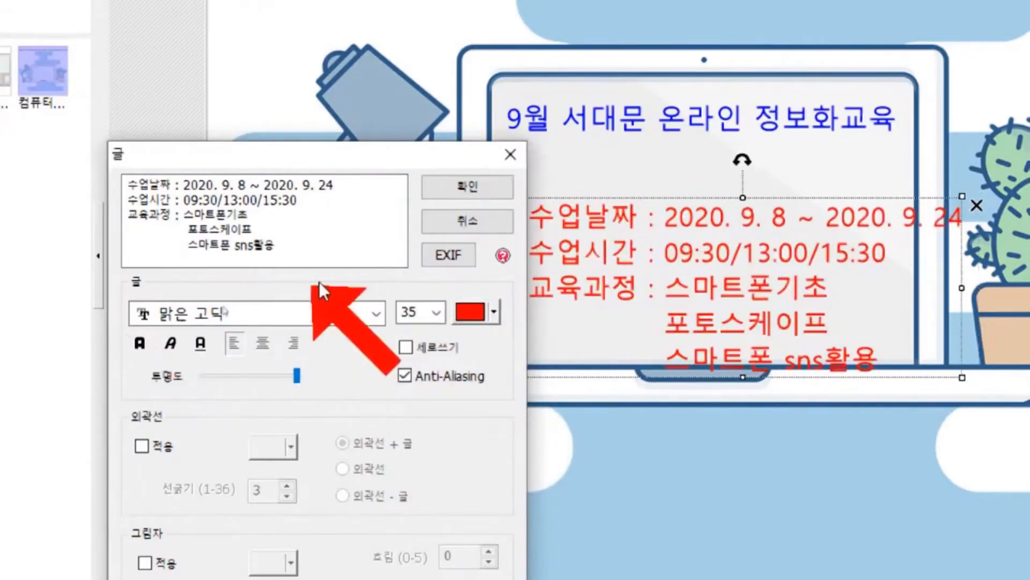
click(448, 191)
- Shrink the red class details text and position it inside the illustrated laptop's screen below the title
drag(523, 378, 584, 344)
drag(658, 272, 604, 246)
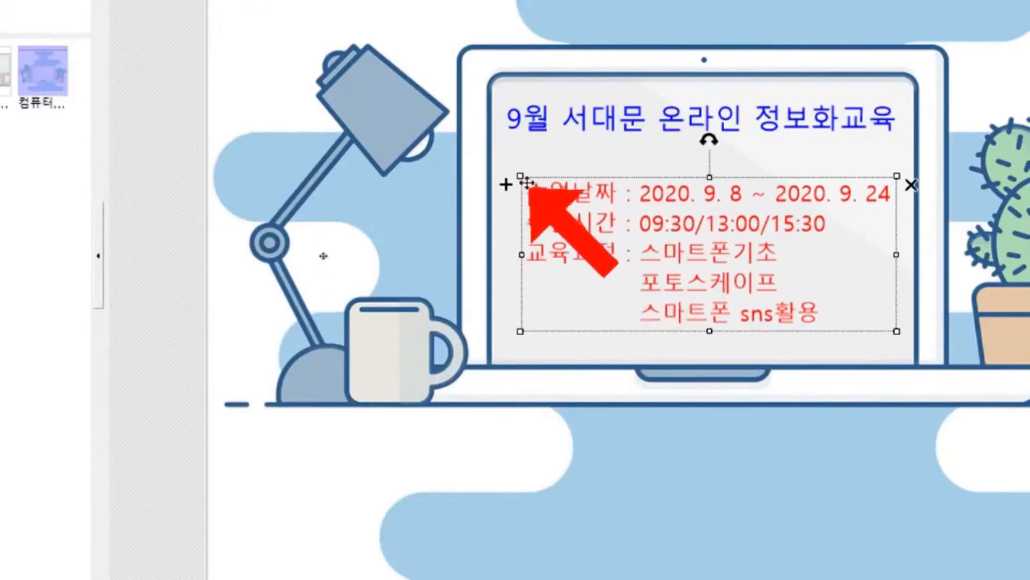
drag(539, 197, 563, 201)
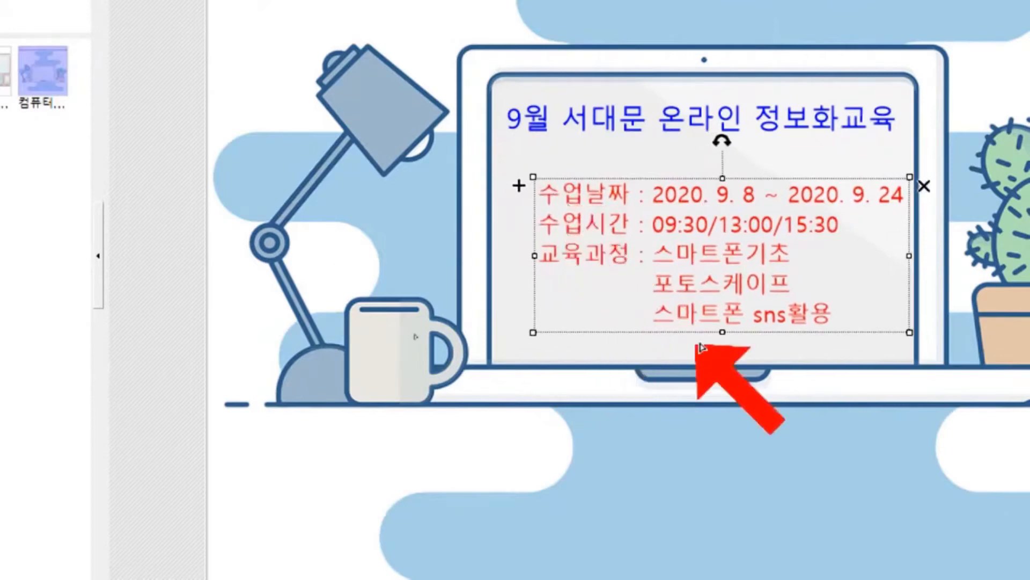
click(787, 366)
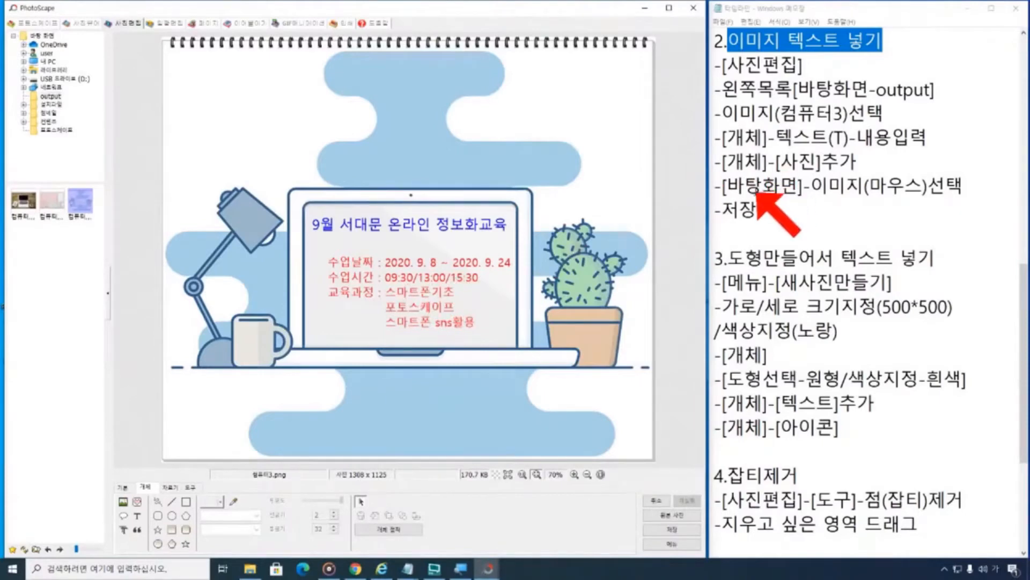
- Insert the 마우스 picture from the desktop (바탕 화면) as an object, keeping opacity 255
drag(722, 163, 859, 162)
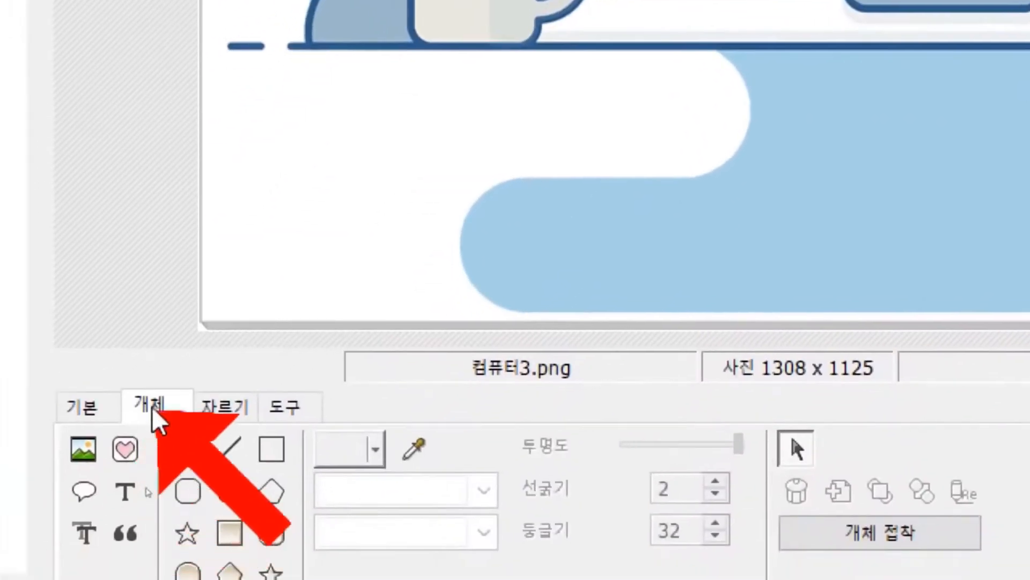
click(92, 455)
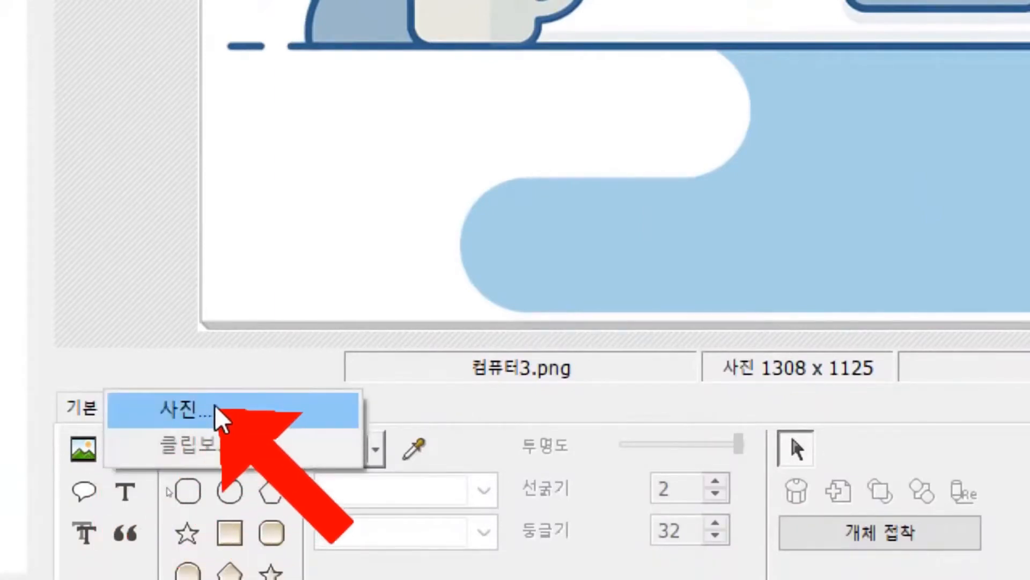
click(220, 419)
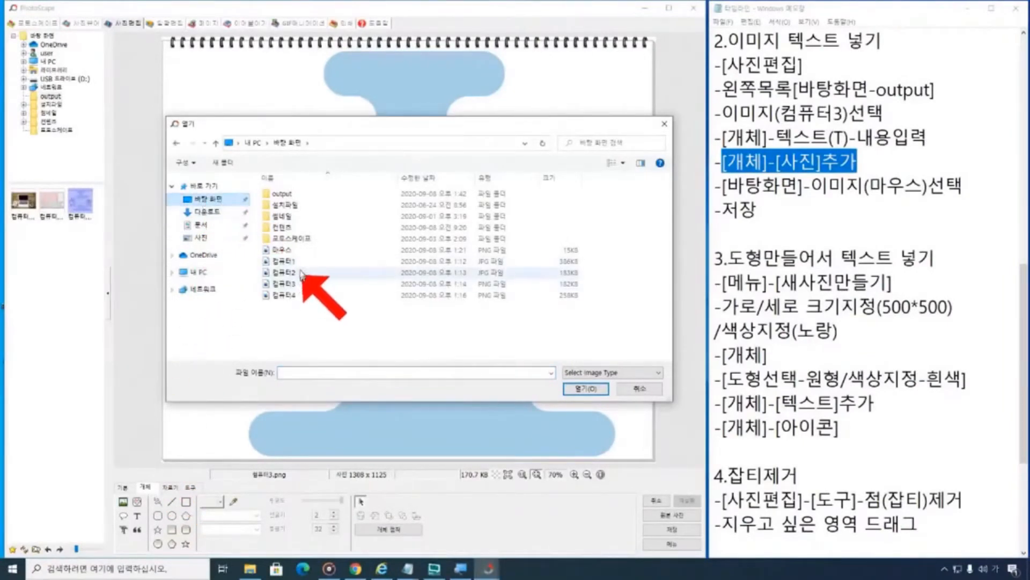
click(296, 253)
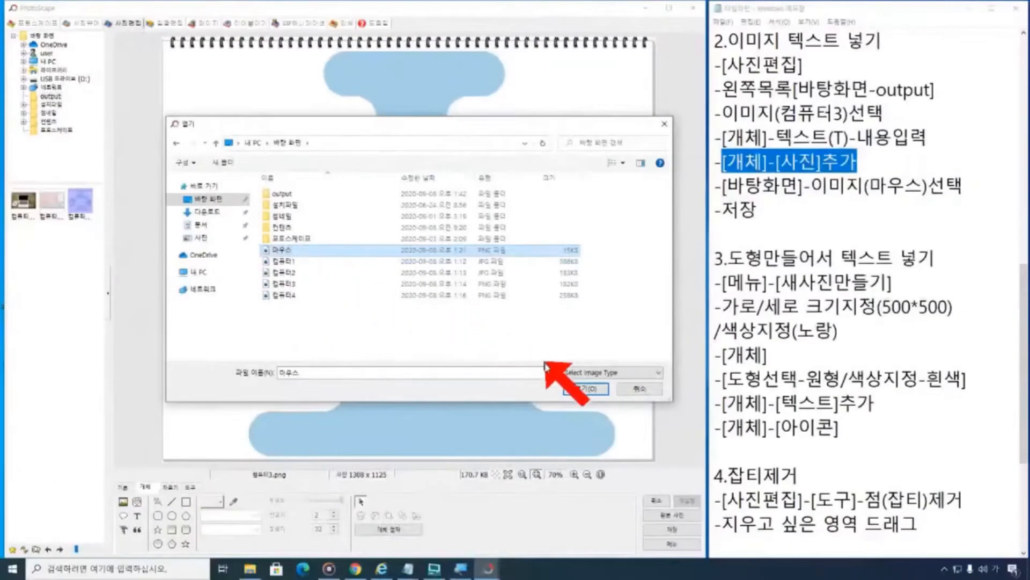
click(574, 388)
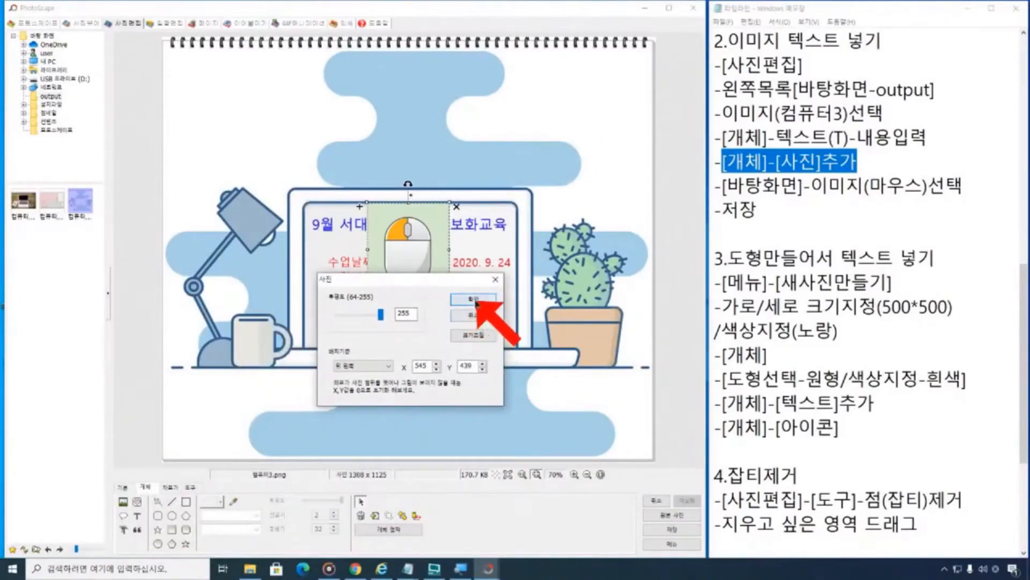
click(474, 299)
- Shrink the mouse picture and place it in the lower-right corner of the laptop's screen, beside the curriculum lines
drag(416, 270, 490, 321)
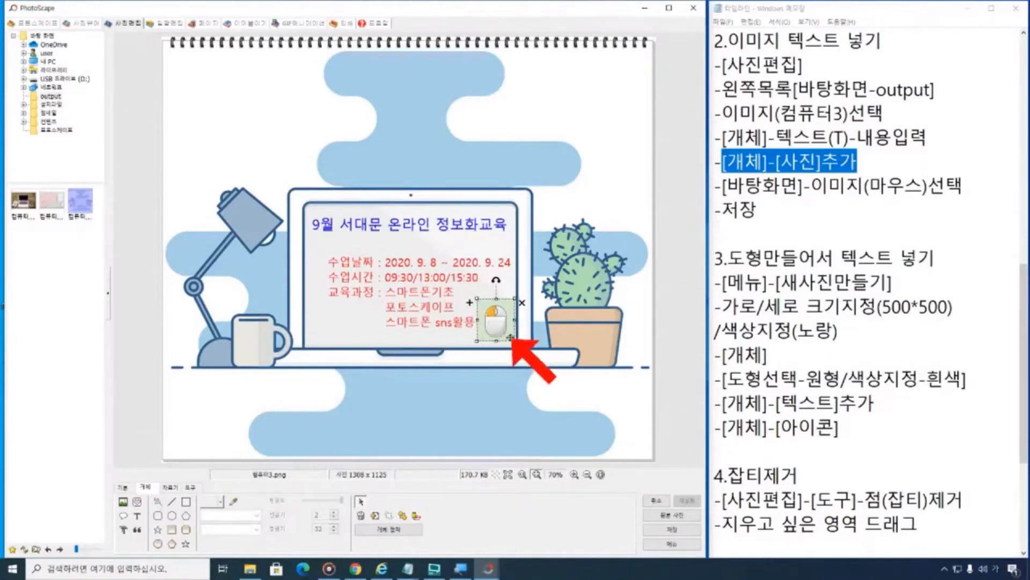
click(490, 285)
click(639, 313)
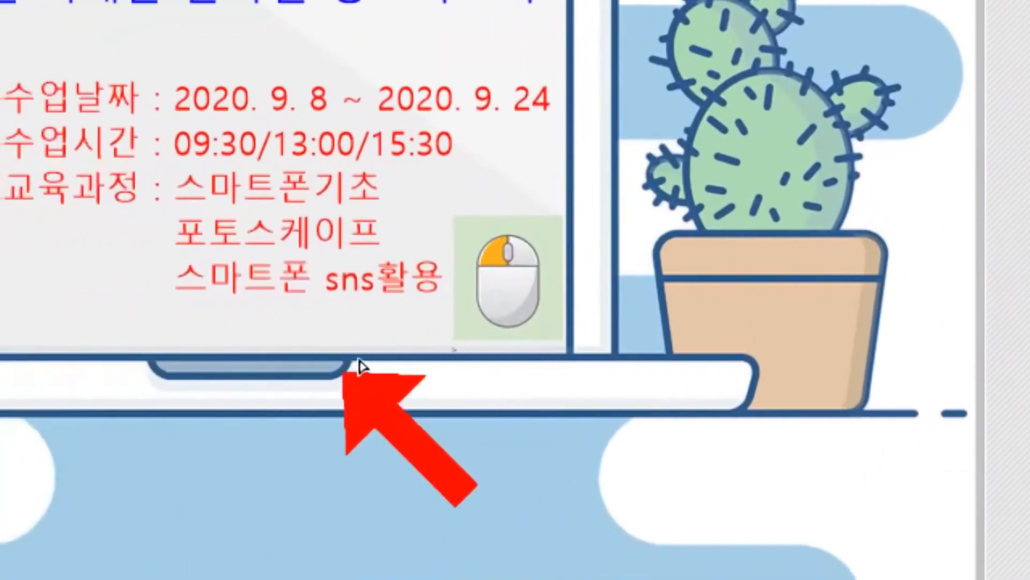
click(377, 311)
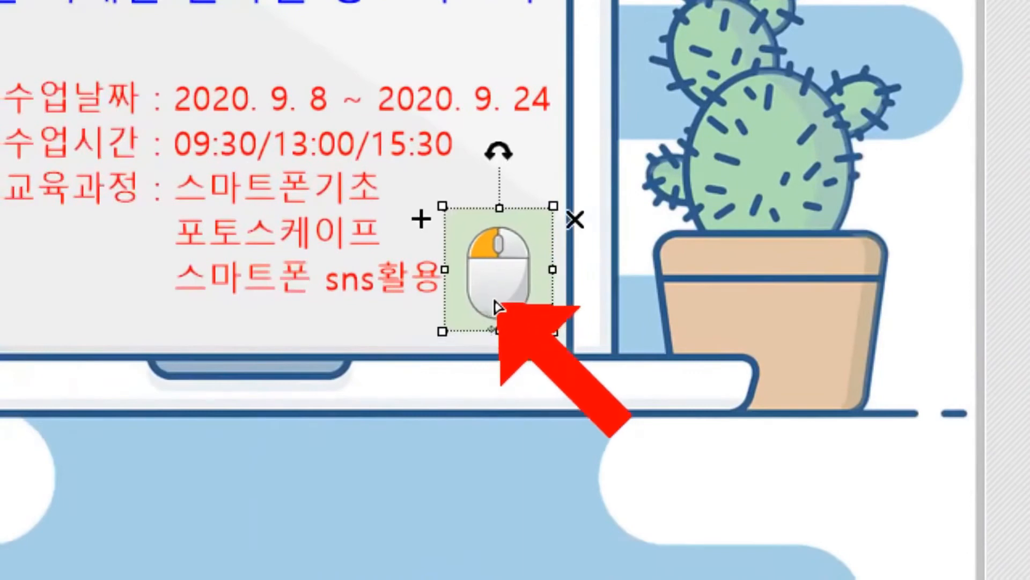
drag(444, 329, 464, 311)
drag(499, 269, 492, 260)
click(643, 326)
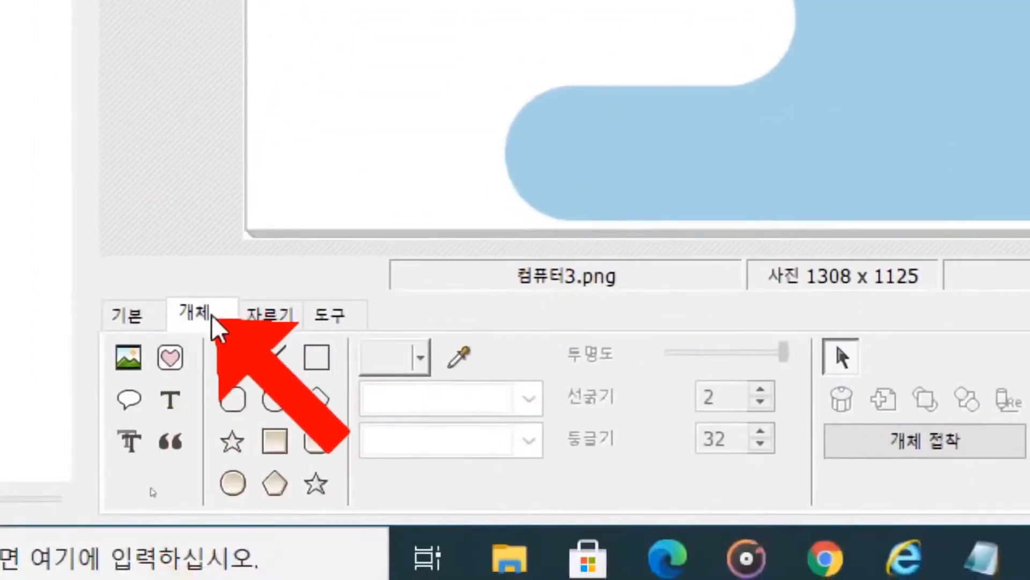
- Browse the icon library's categories from 얼굴 to 숫자 and look through the number icons down to the black circled set
click(169, 361)
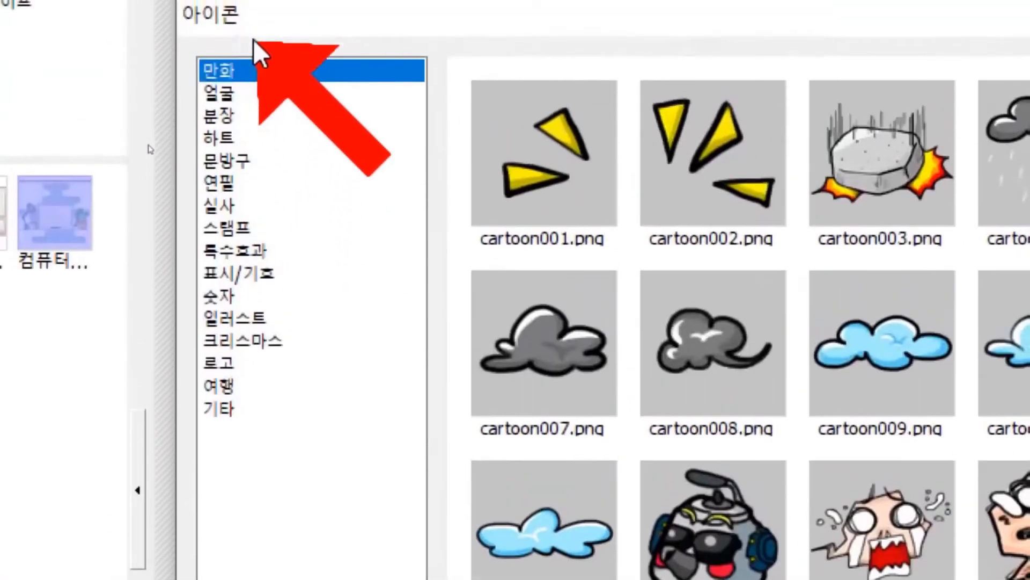
click(274, 93)
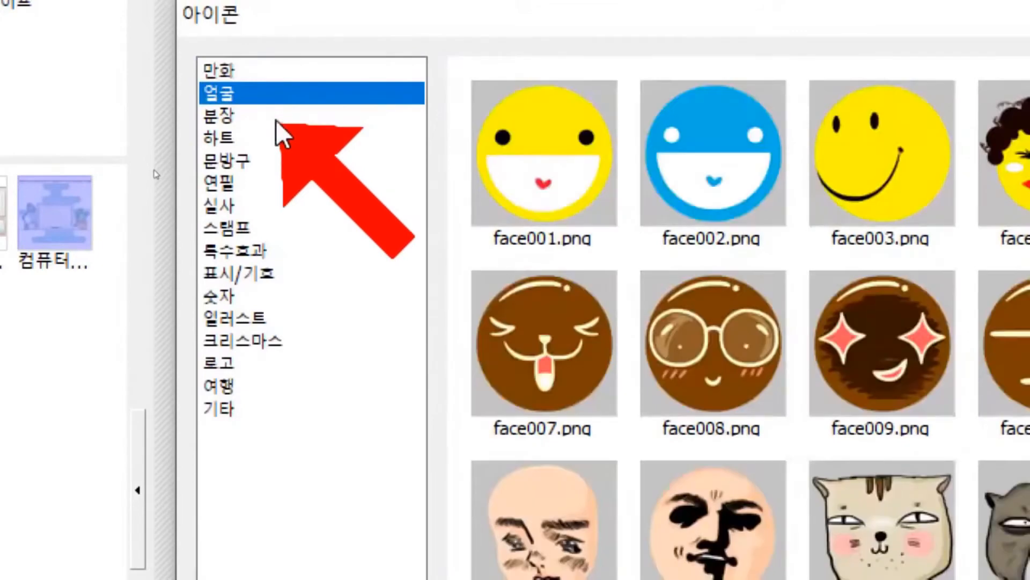
click(276, 119)
click(276, 140)
click(276, 161)
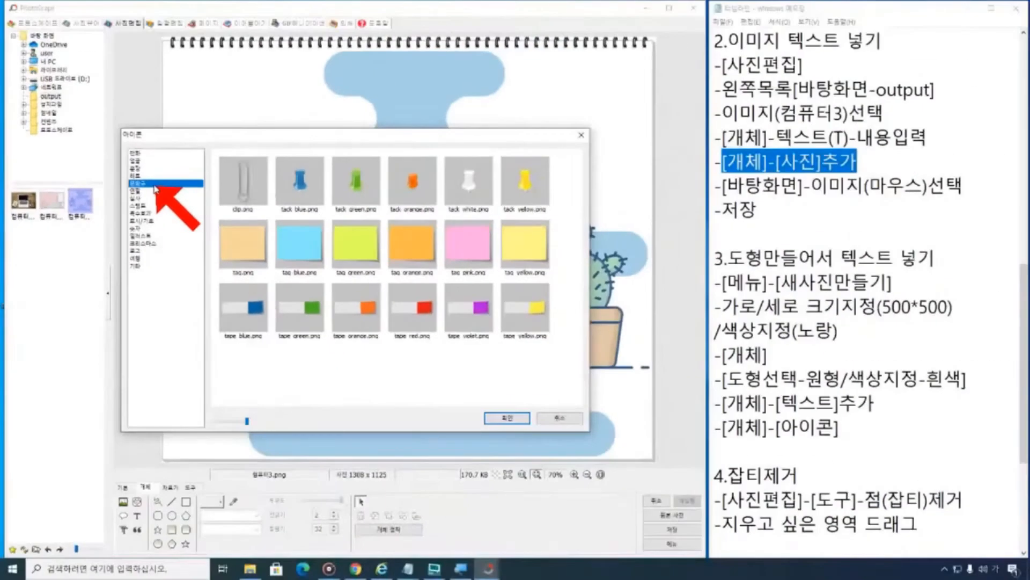
click(155, 191)
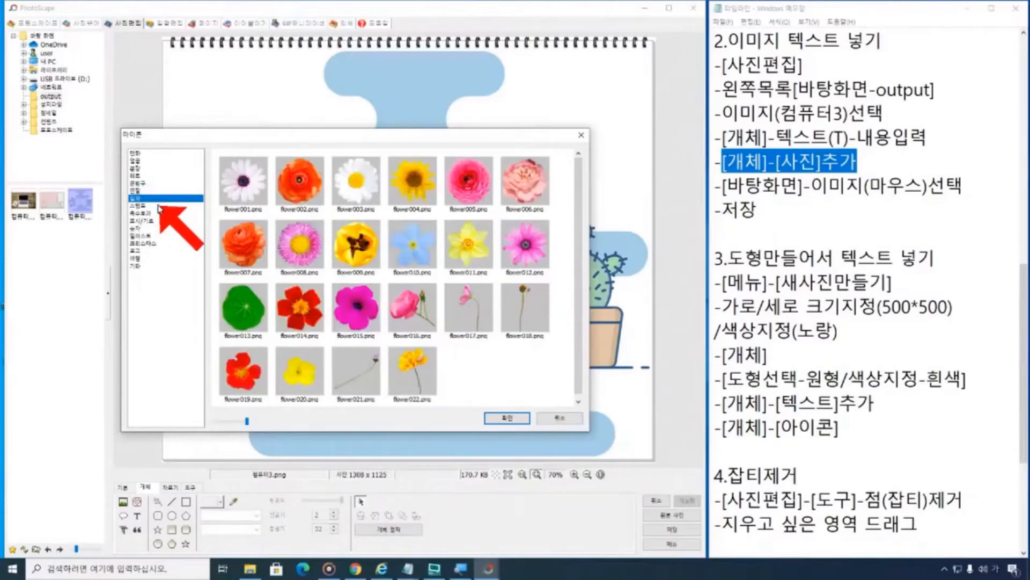
click(161, 213)
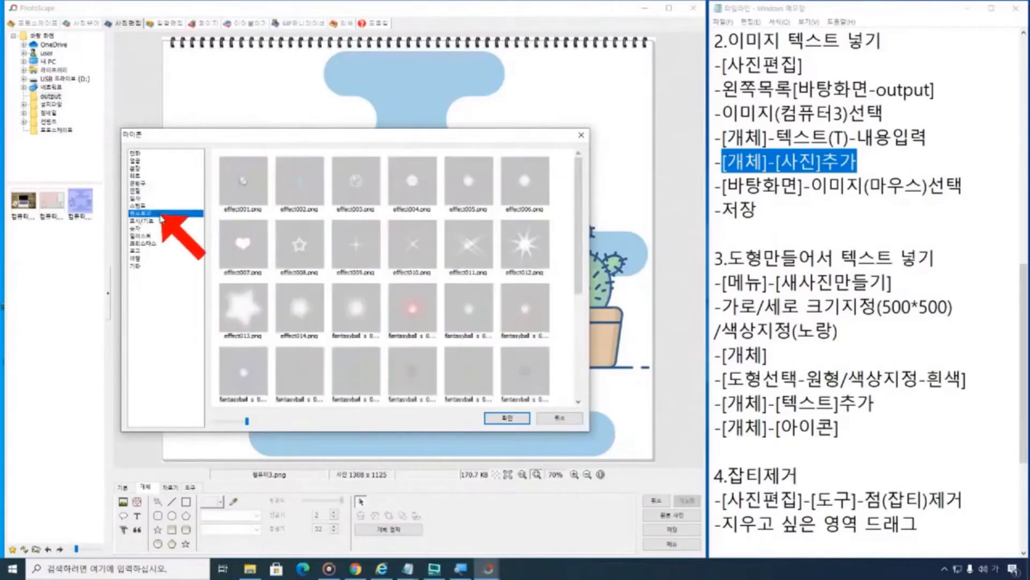
click(163, 222)
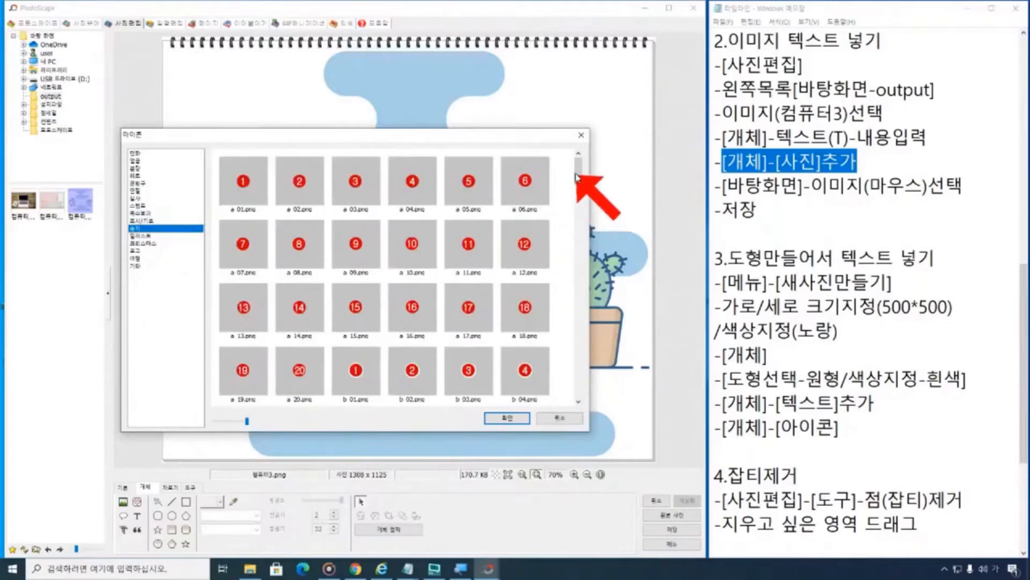
drag(577, 171, 565, 250)
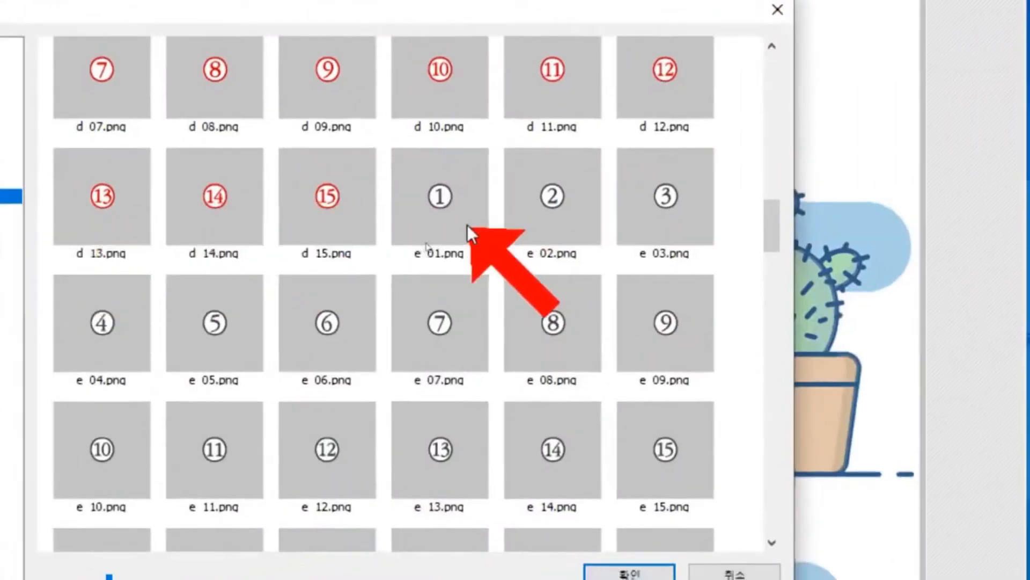
- Try the black circled 1 icon (e 01.png) enlarged in front of the class date line, and delete it
click(411, 236)
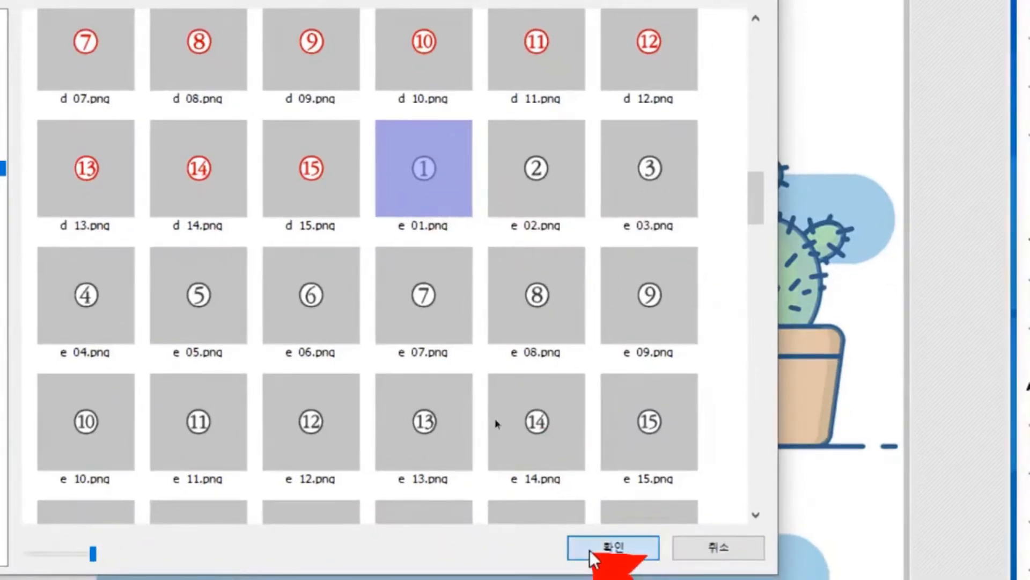
click(613, 548)
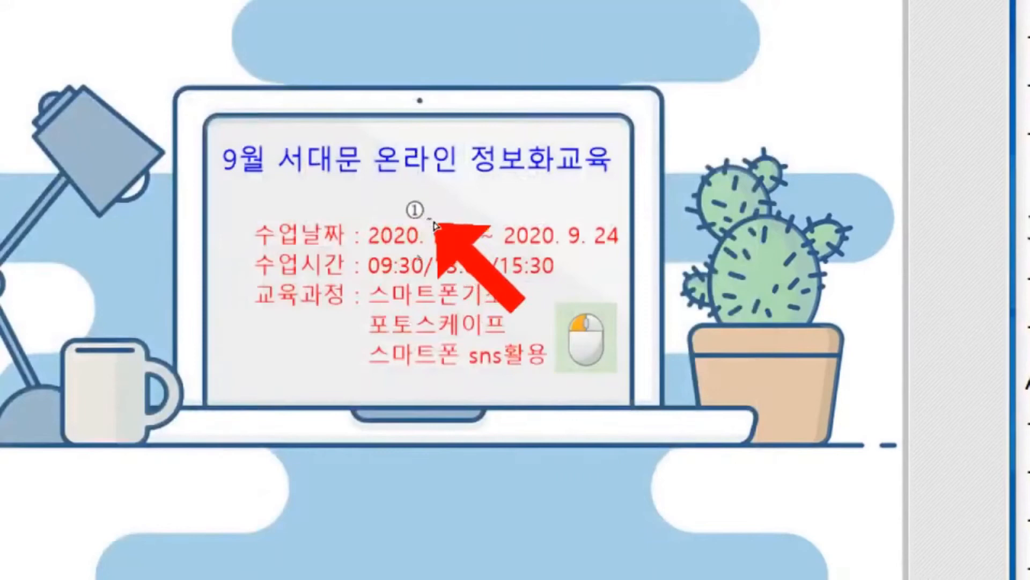
drag(431, 222, 242, 241)
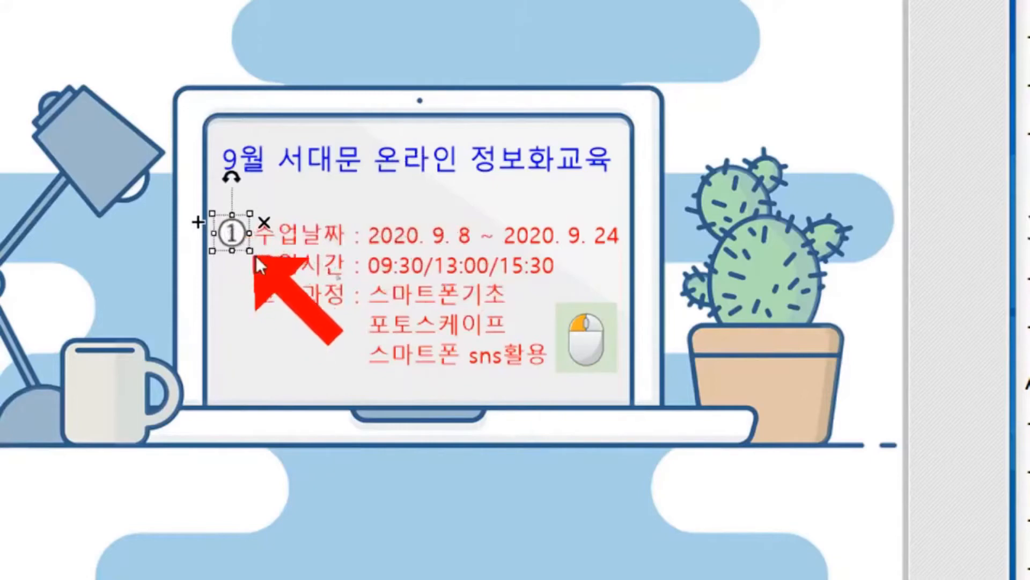
click(264, 222)
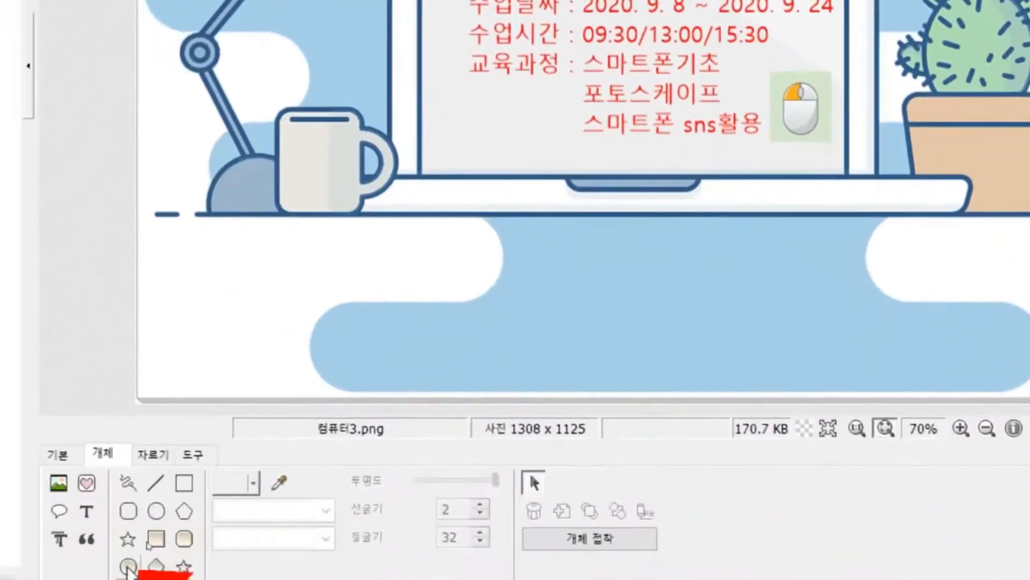
- Insert the black circled 1 icon (e 01.png) and place it in front of the class date line
click(86, 482)
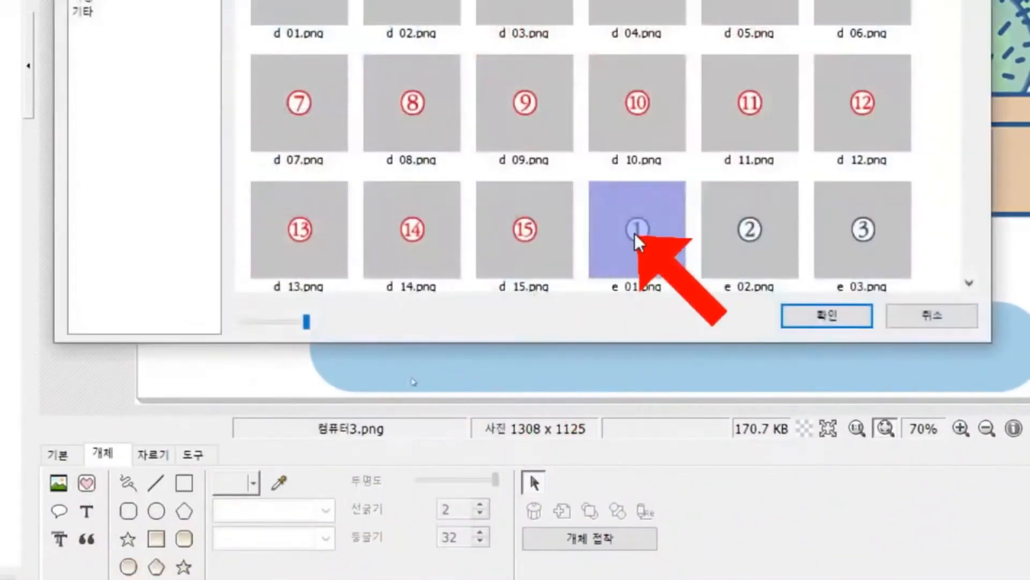
click(805, 317)
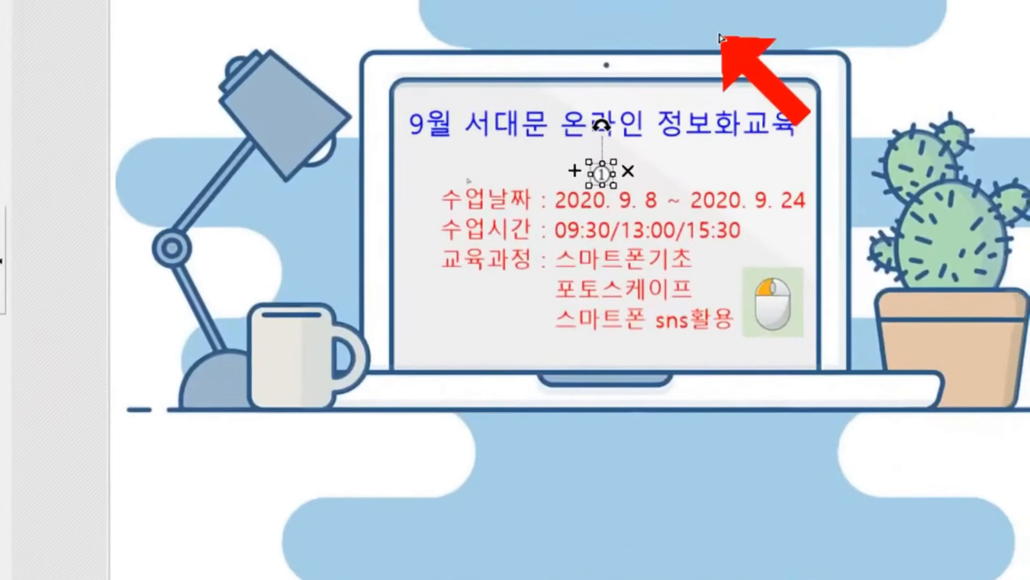
drag(602, 175, 422, 199)
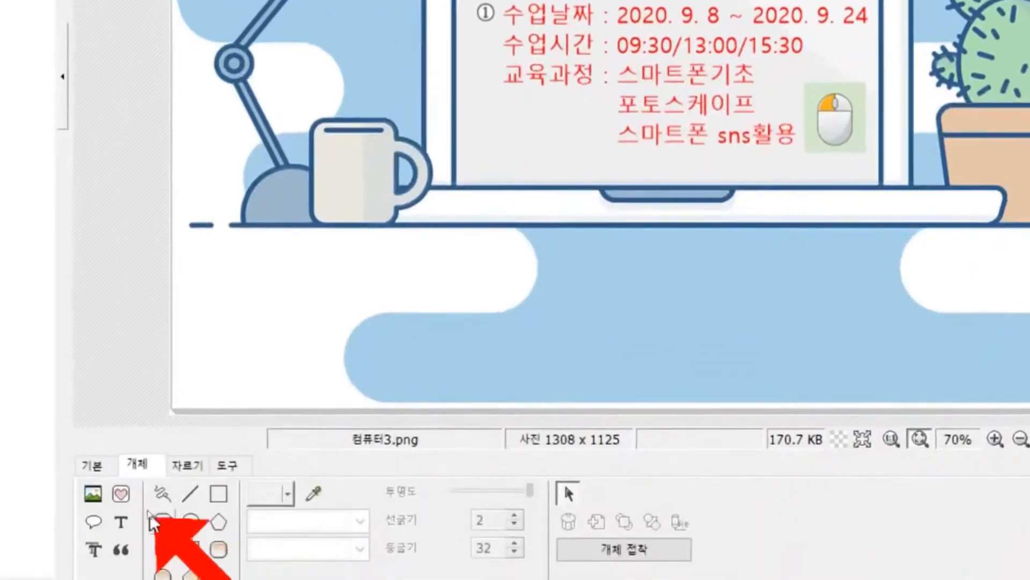
- Insert the black circled 2 icon (e 02.png) and place it in front of the class time line
click(121, 493)
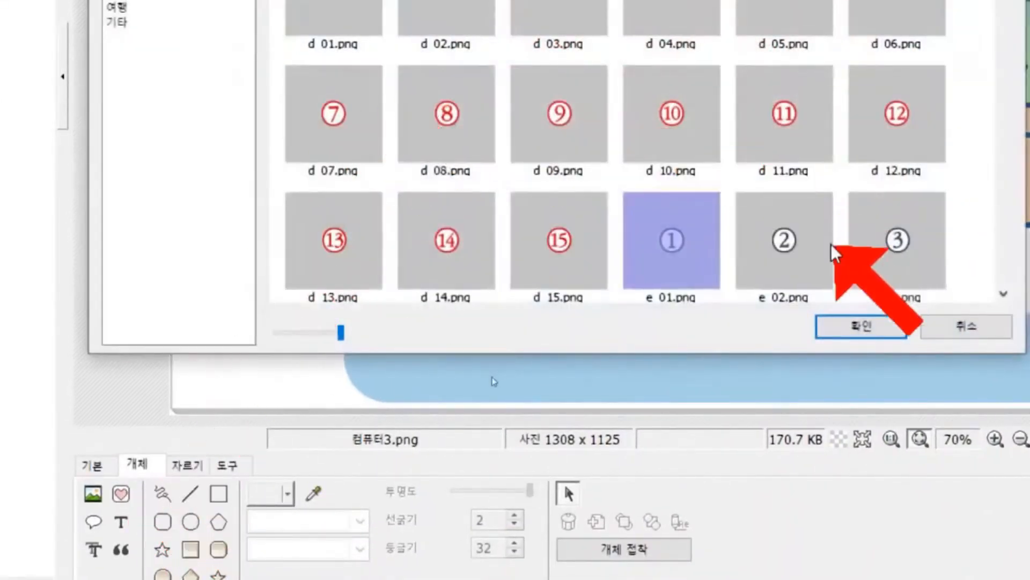
click(827, 269)
click(857, 327)
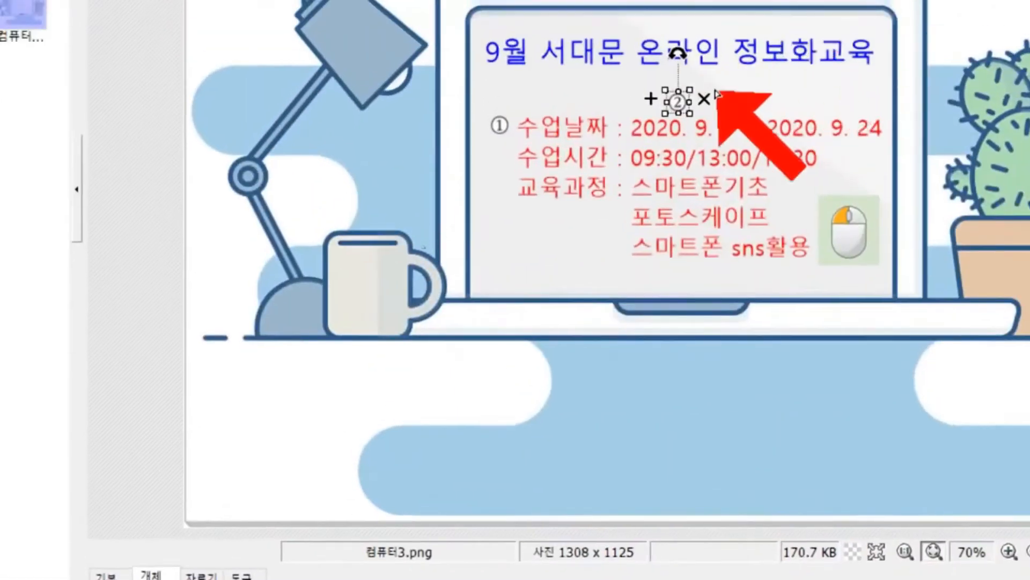
drag(664, 8, 506, 59)
drag(521, 155, 501, 156)
click(514, 219)
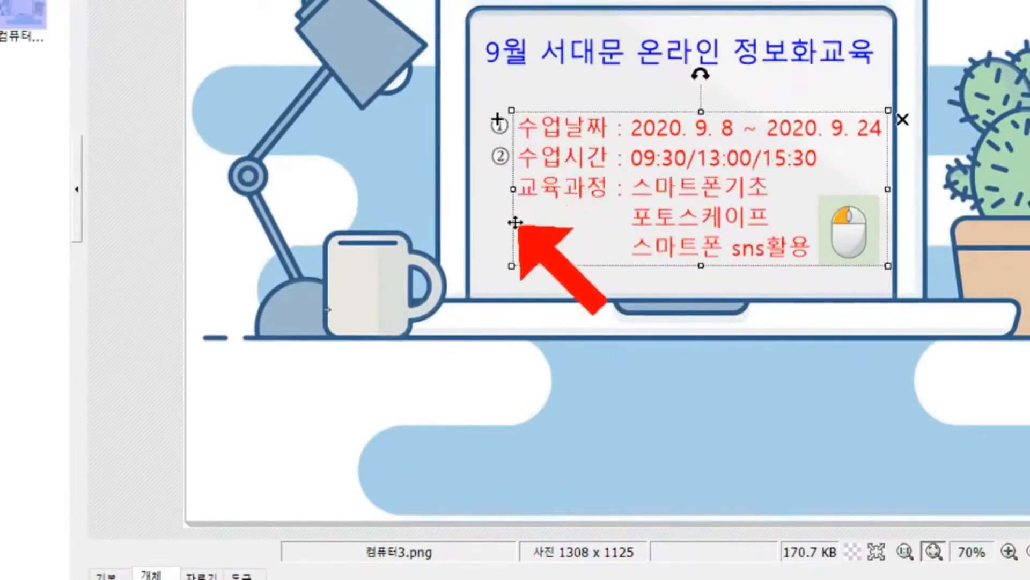
click(485, 365)
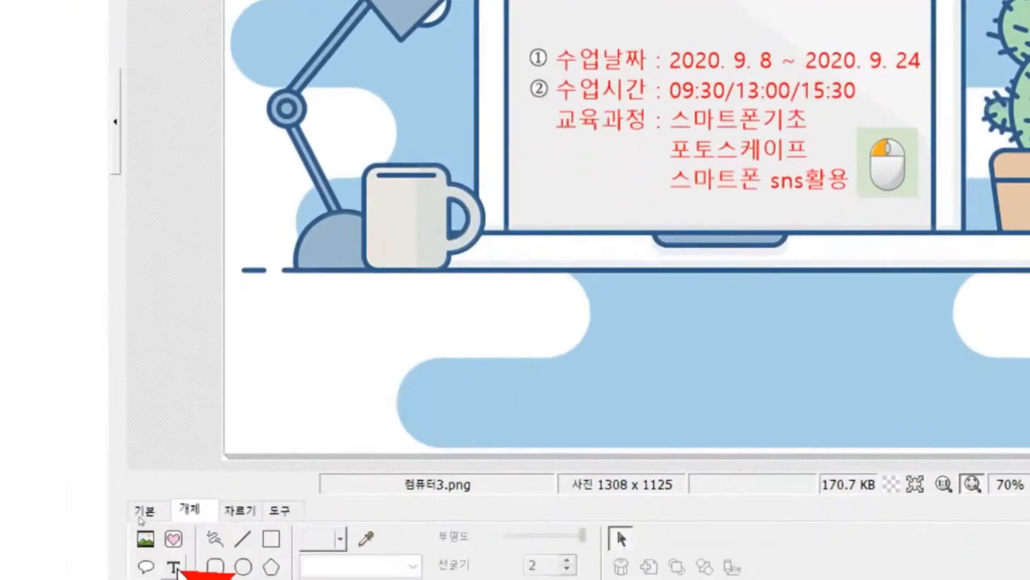
- Insert the black circled 3 icon (e 03.png) and place it in front of the 교육과정 line
click(176, 509)
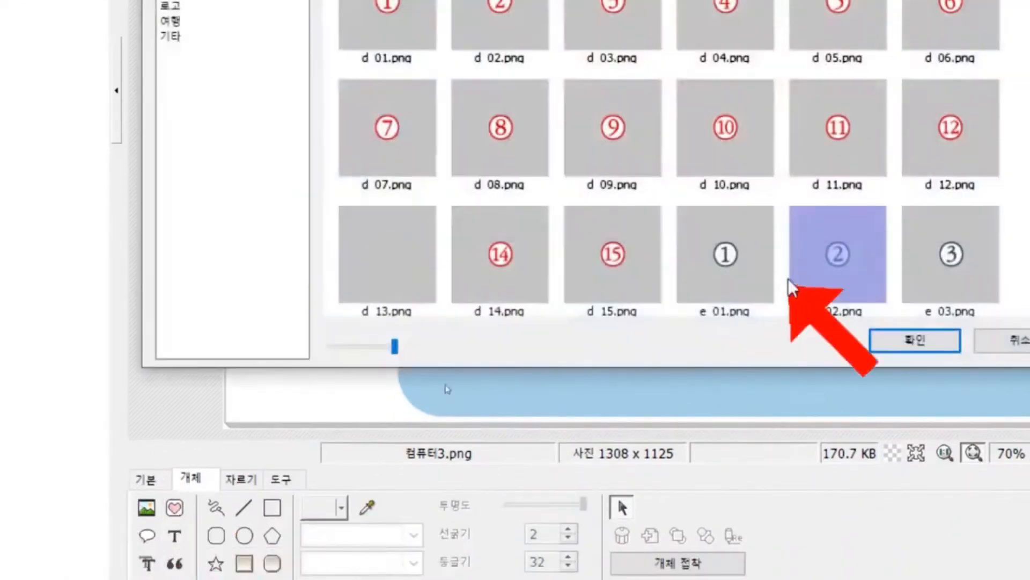
click(947, 237)
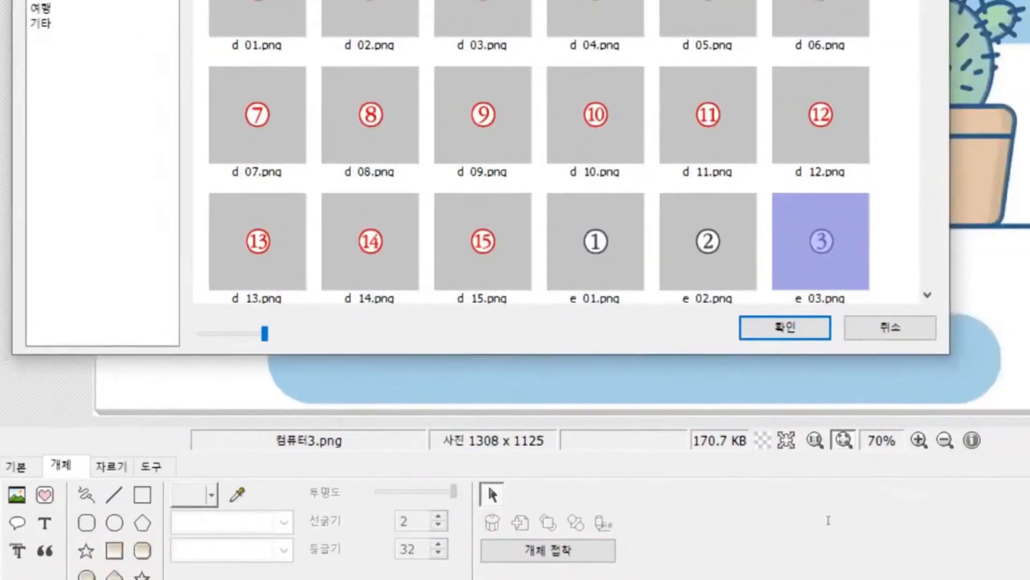
click(915, 341)
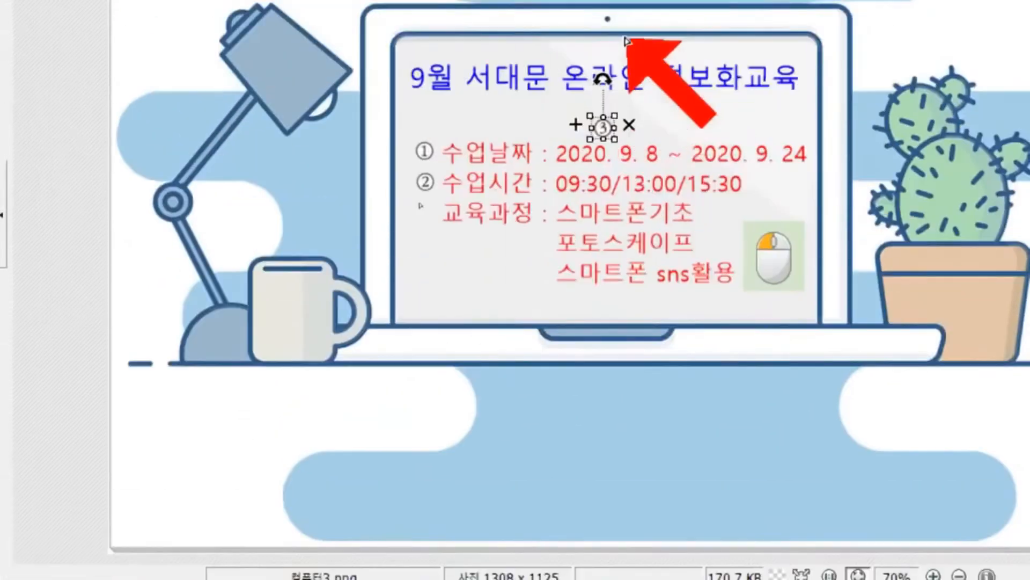
drag(445, 205, 425, 214)
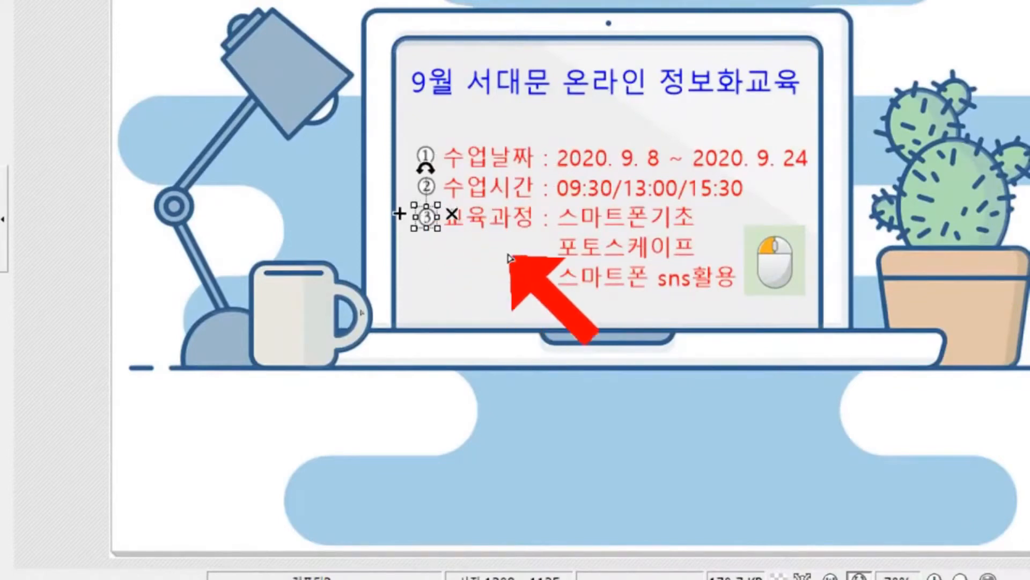
click(485, 262)
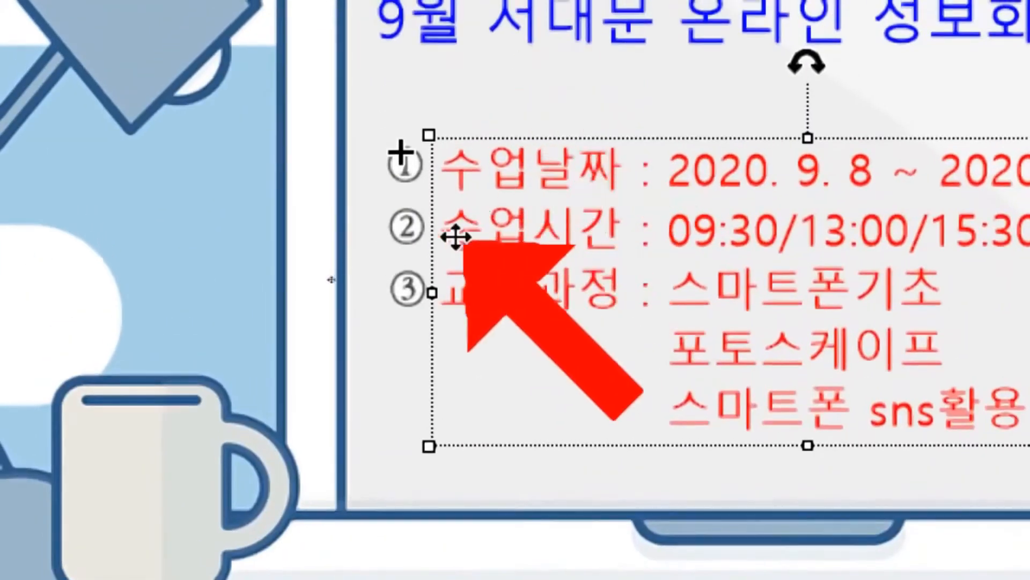
- Nudge the circled 2 and 3 icons slightly left to align them vertically under the circled 1, and deselect them
click(418, 235)
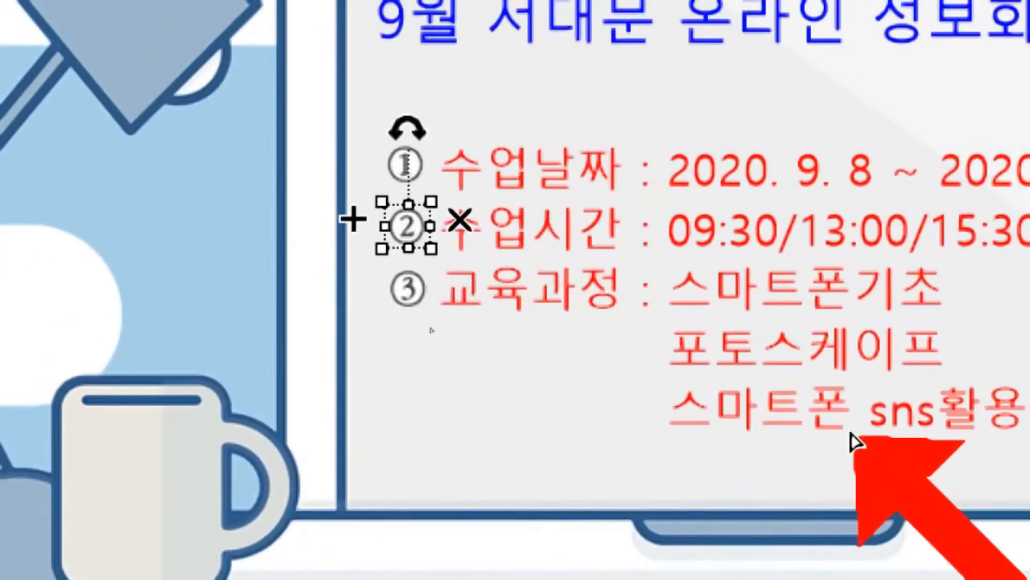
key(Left)
key(Left)
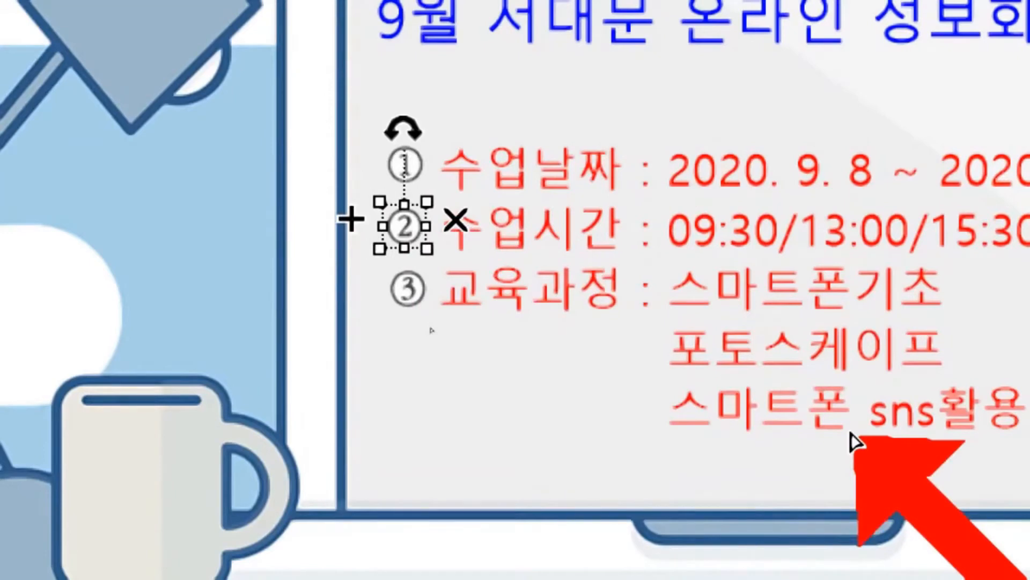
click(408, 290)
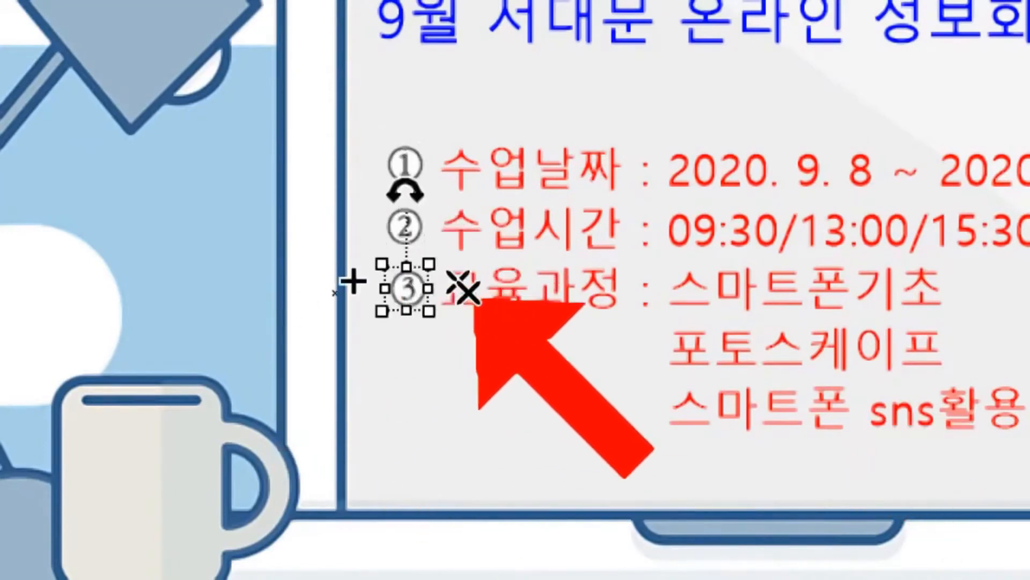
key(Left)
key(Left)
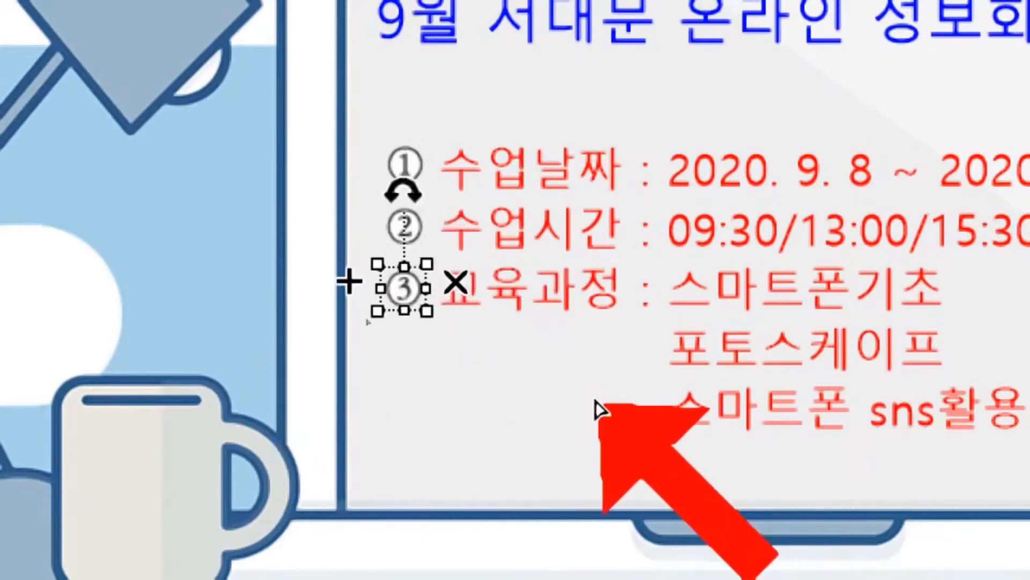
key(Right)
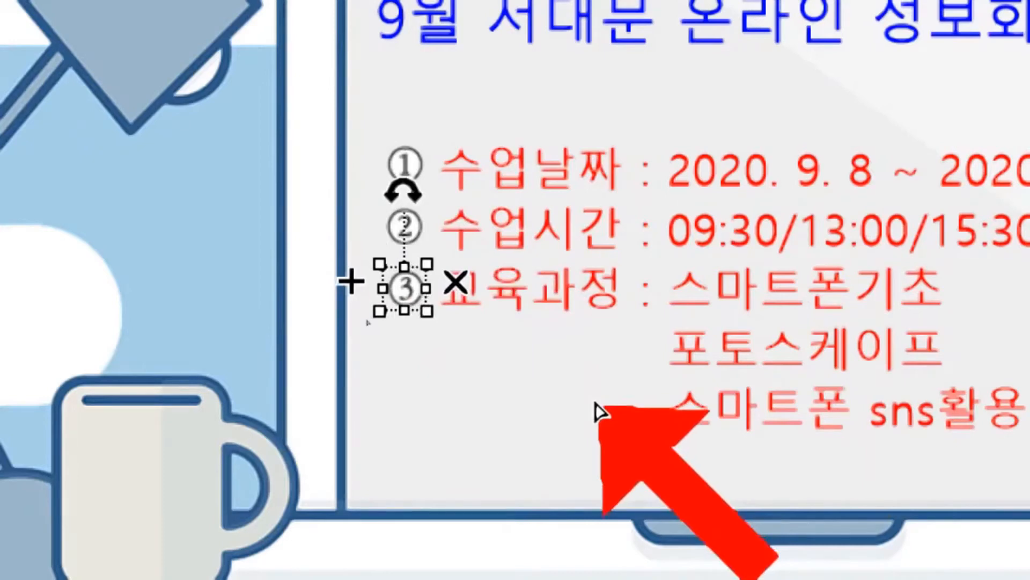
click(590, 400)
click(307, 216)
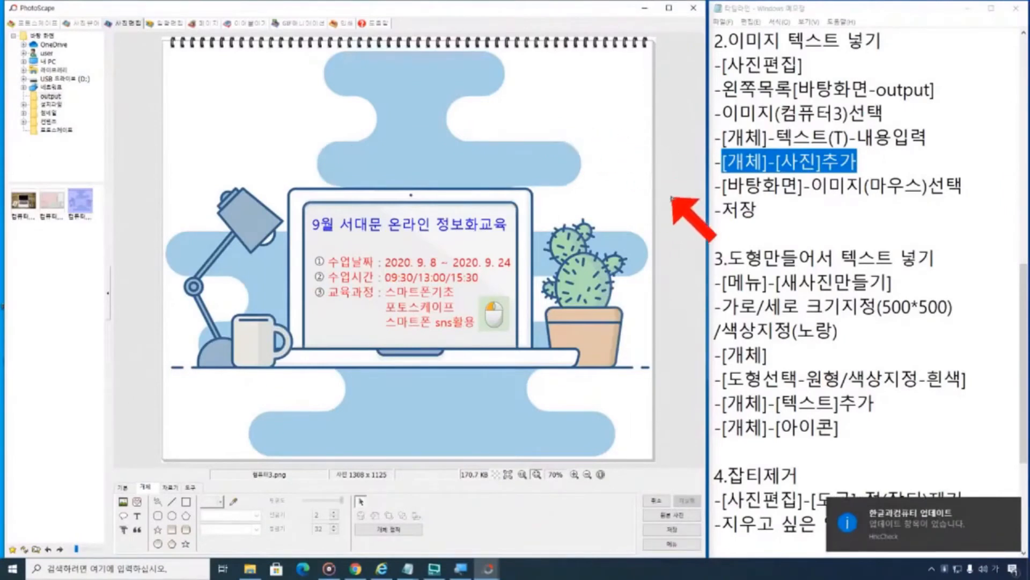
- Save the edited 컴퓨터3.png under its existing name in the desktop output folder
click(762, 208)
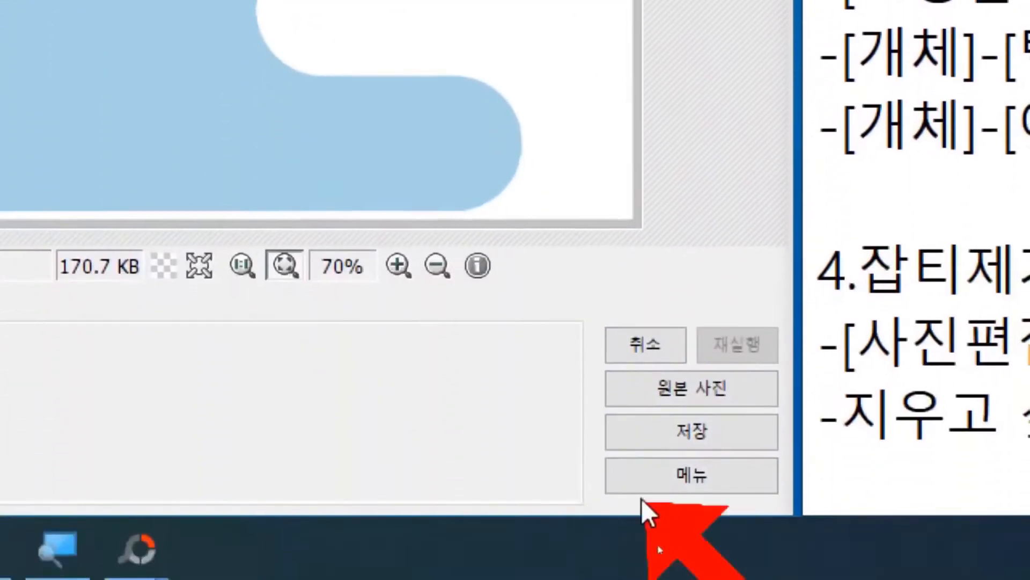
click(719, 446)
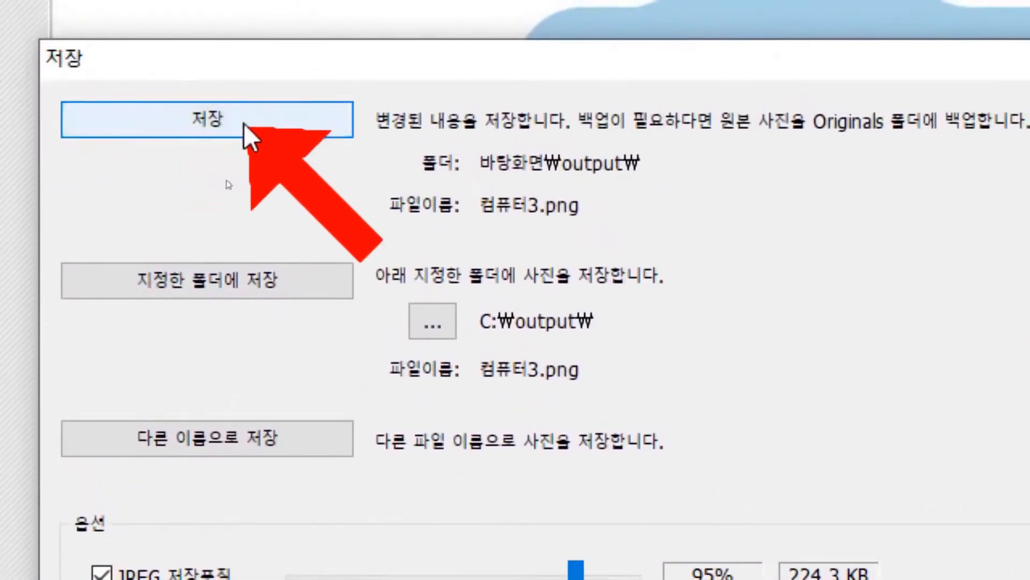
click(243, 123)
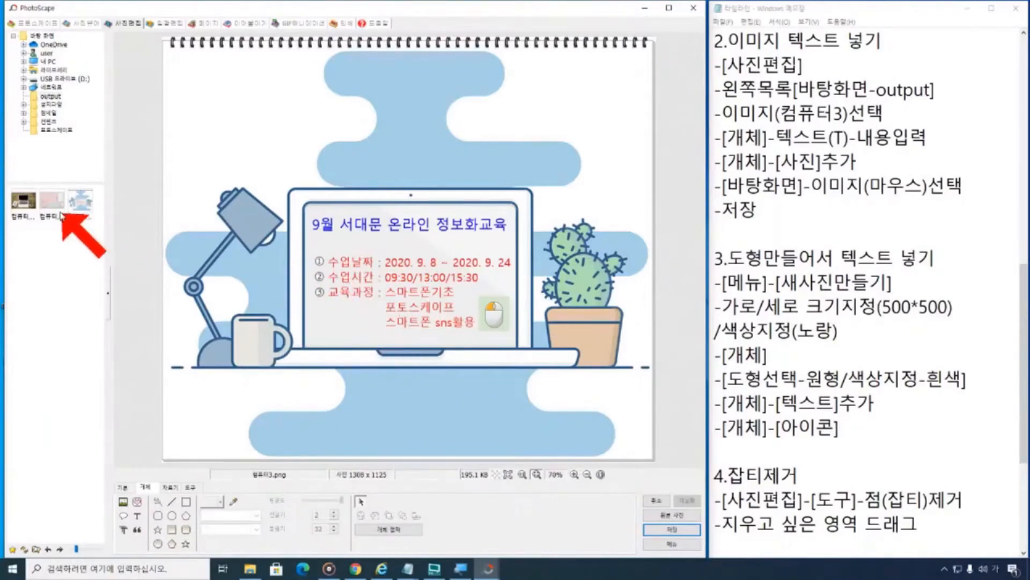
- View the framed photos in the output folder one by one, comparing 컴퓨터1.jpg, 컴퓨터2.jpg and the saved 컴퓨터3.png
click(52, 201)
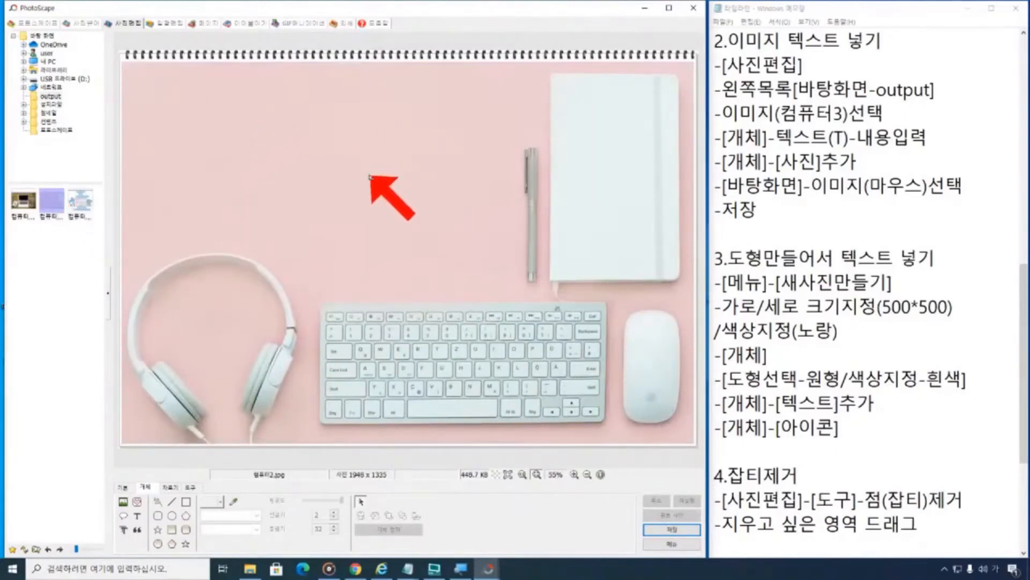
click(84, 203)
click(28, 206)
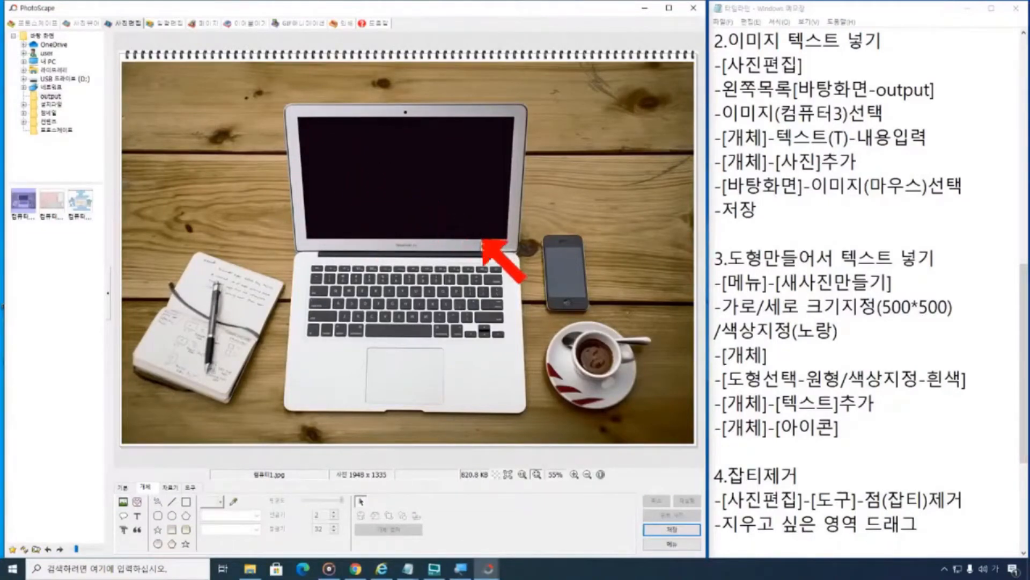
click(79, 202)
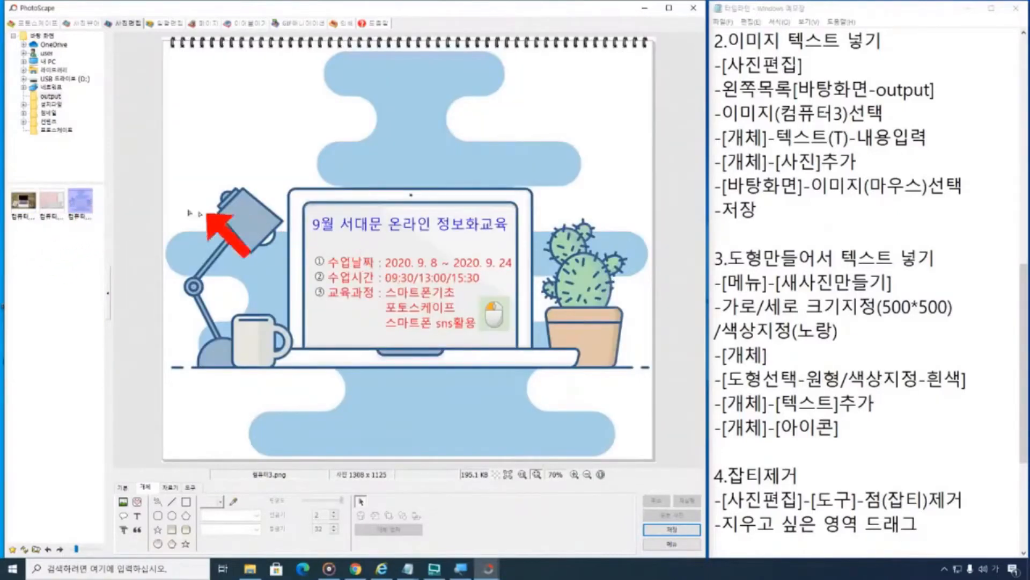
click(59, 209)
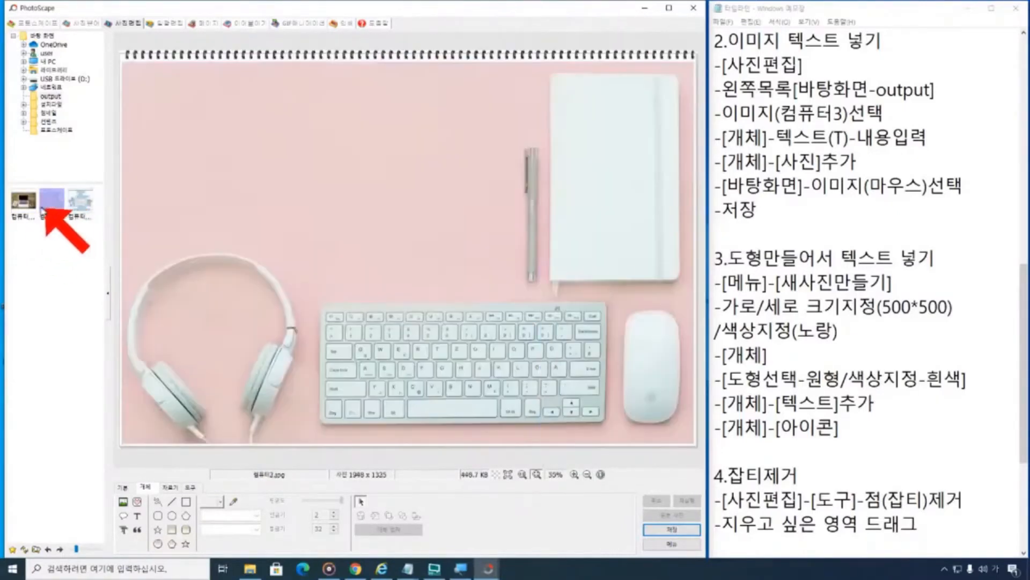
click(24, 209)
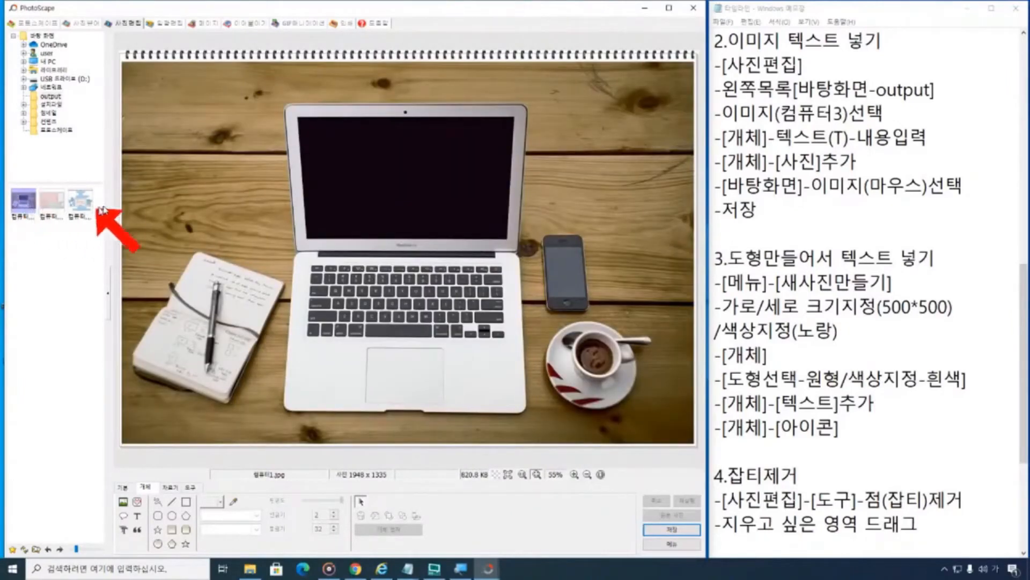
- Switch to the Notepad notes and read section 3, 도형만들어서 텍스트 넣기, up to its [메뉴]-[새사진만들기] line
click(868, 231)
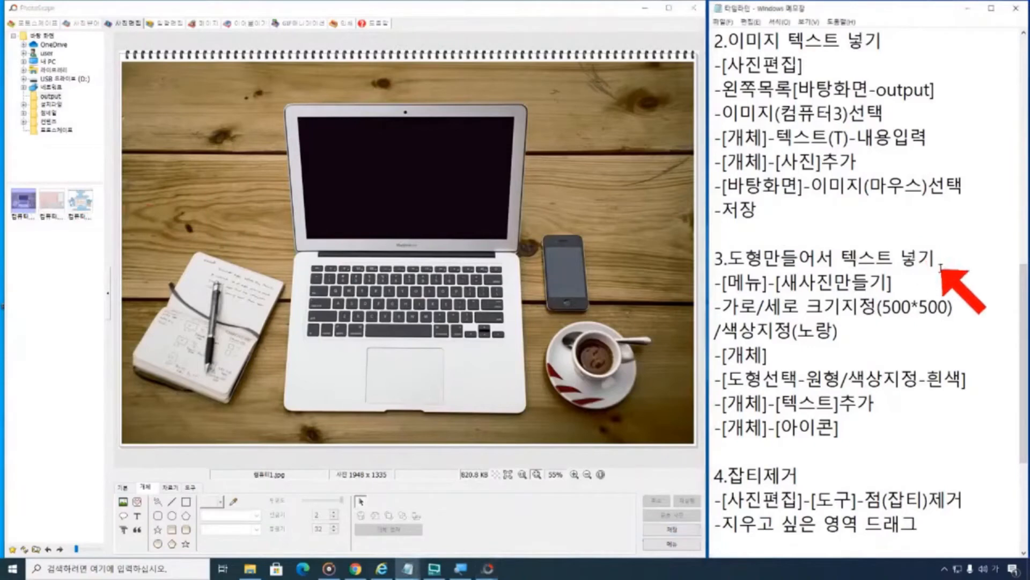
drag(733, 263, 987, 278)
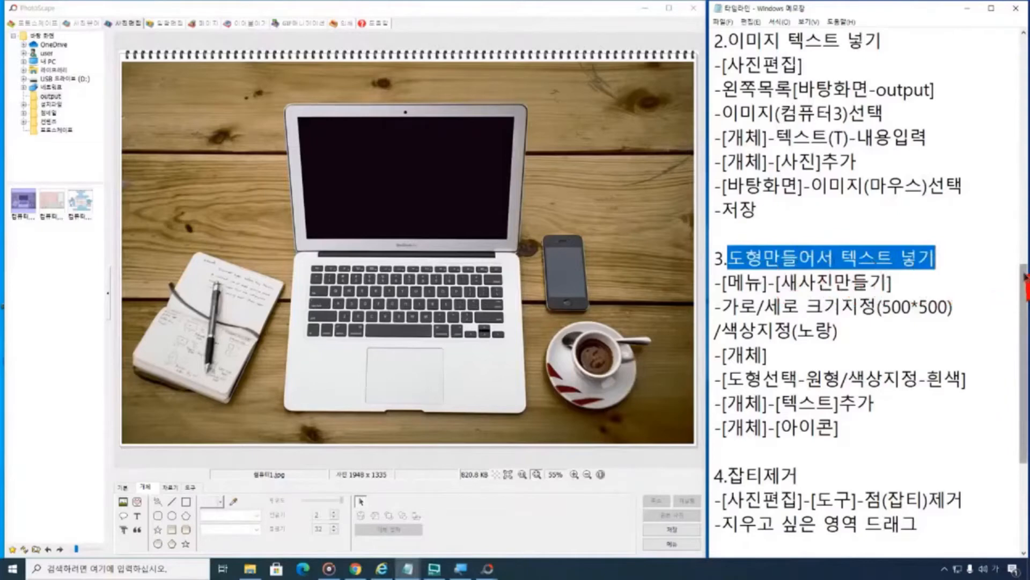
drag(1025, 276, 1025, 367)
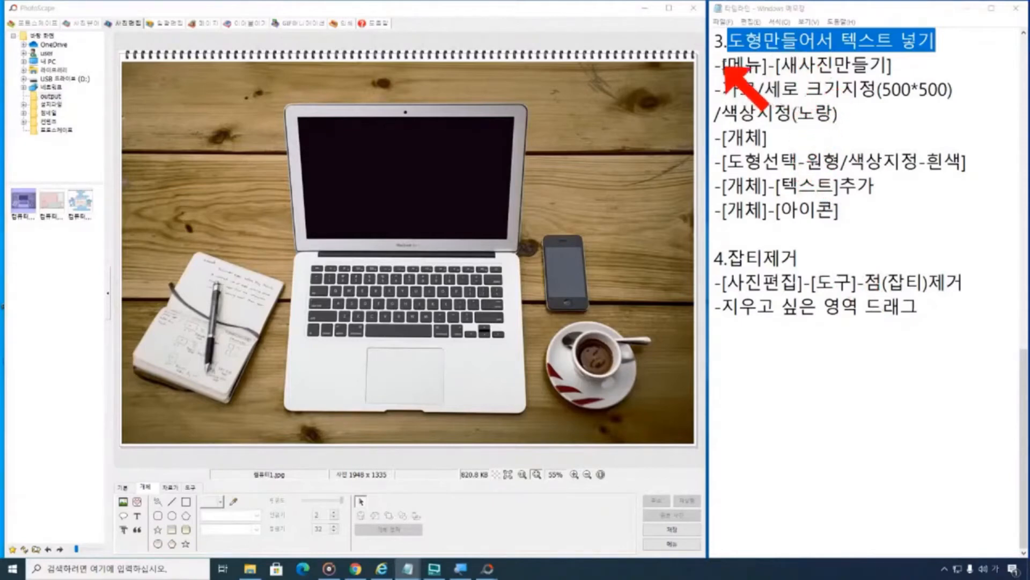
drag(719, 66, 901, 67)
click(903, 67)
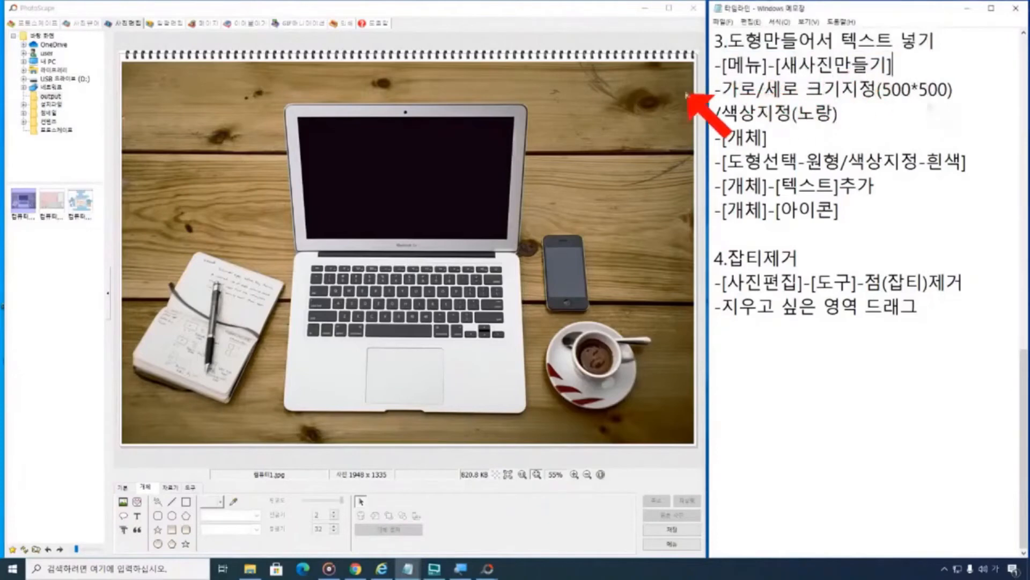
- Switch back to PhotoScape, view 컴퓨터3.png once more and open 컴퓨터2.jpg
click(53, 207)
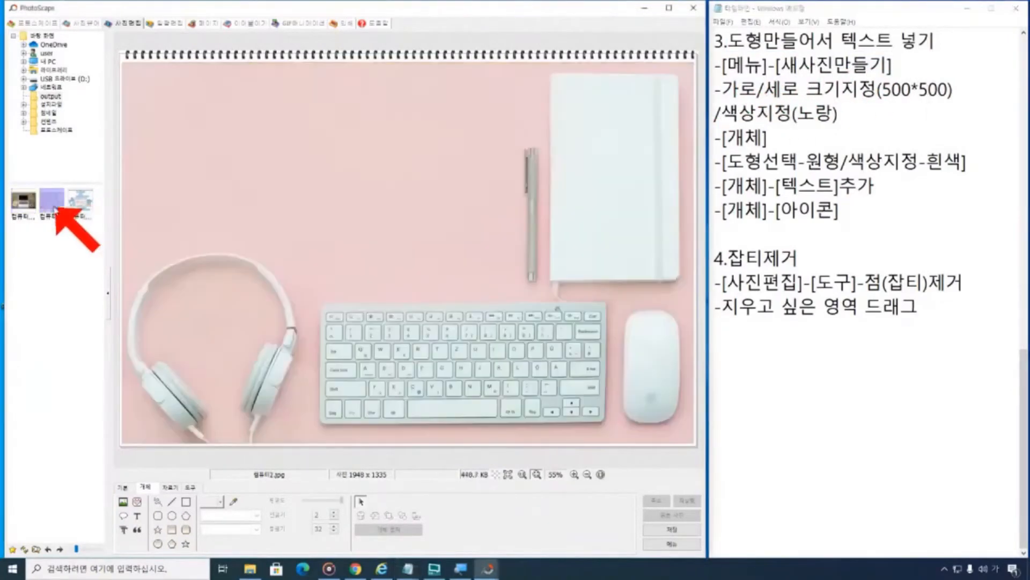
click(78, 202)
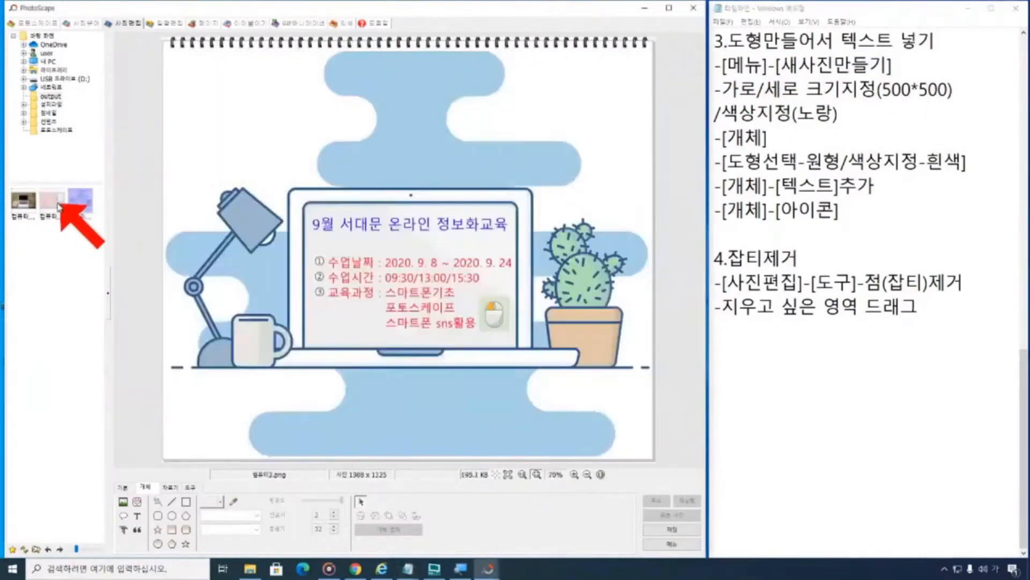
click(55, 204)
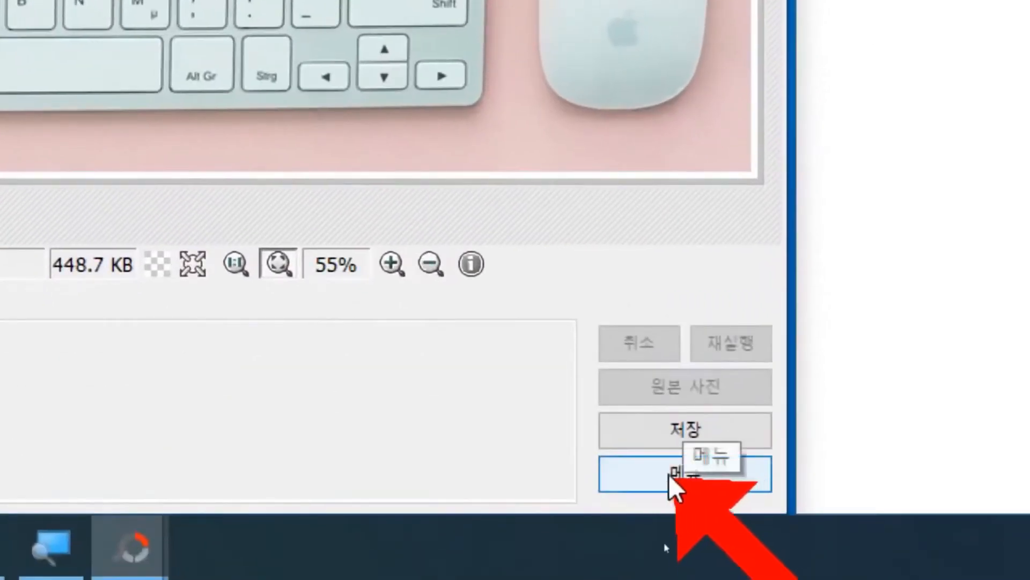
- Create a new blank picture 600 wide and 600 high with a yellow background
click(693, 477)
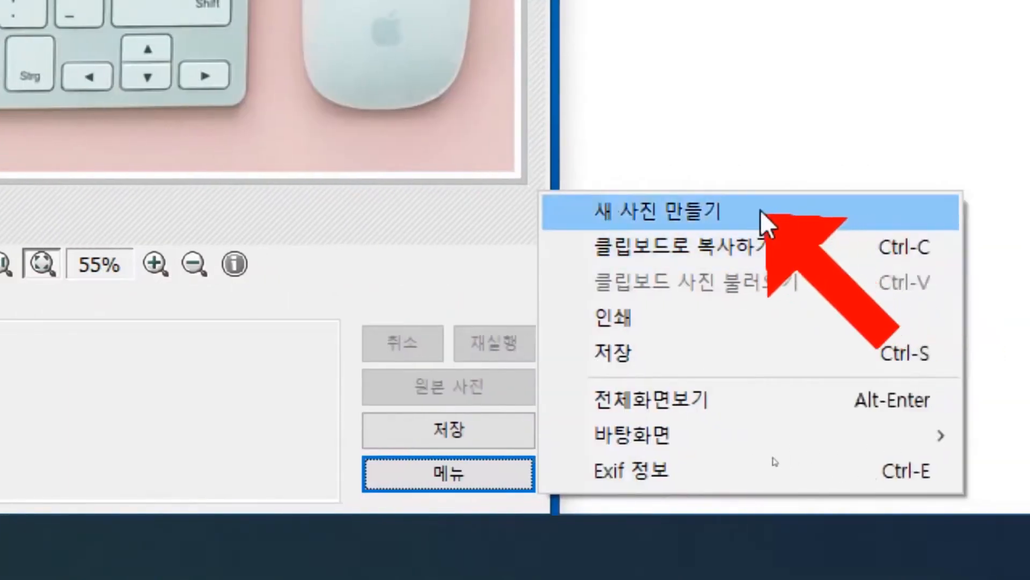
click(729, 211)
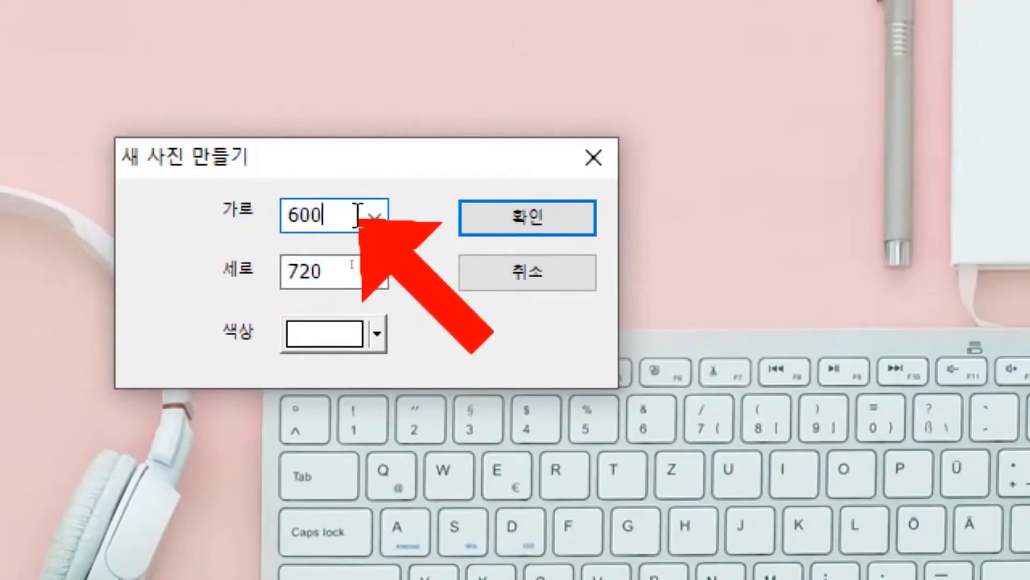
click(363, 273)
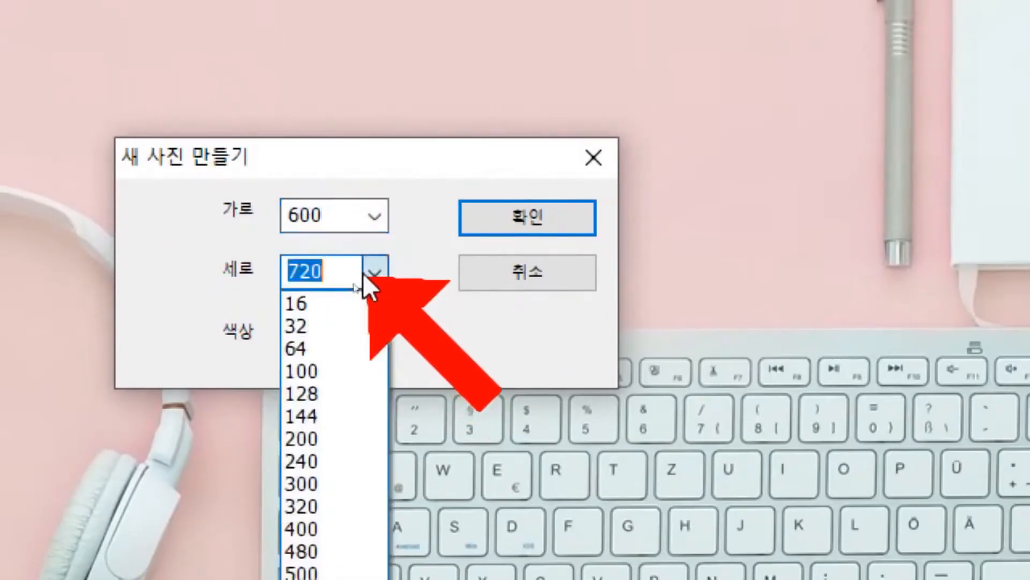
text(600)
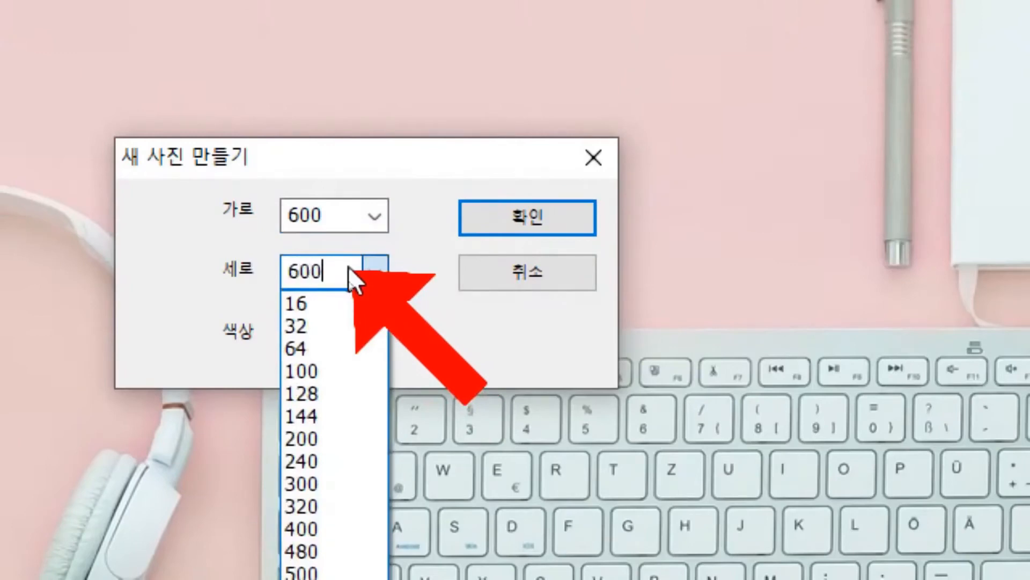
click(370, 275)
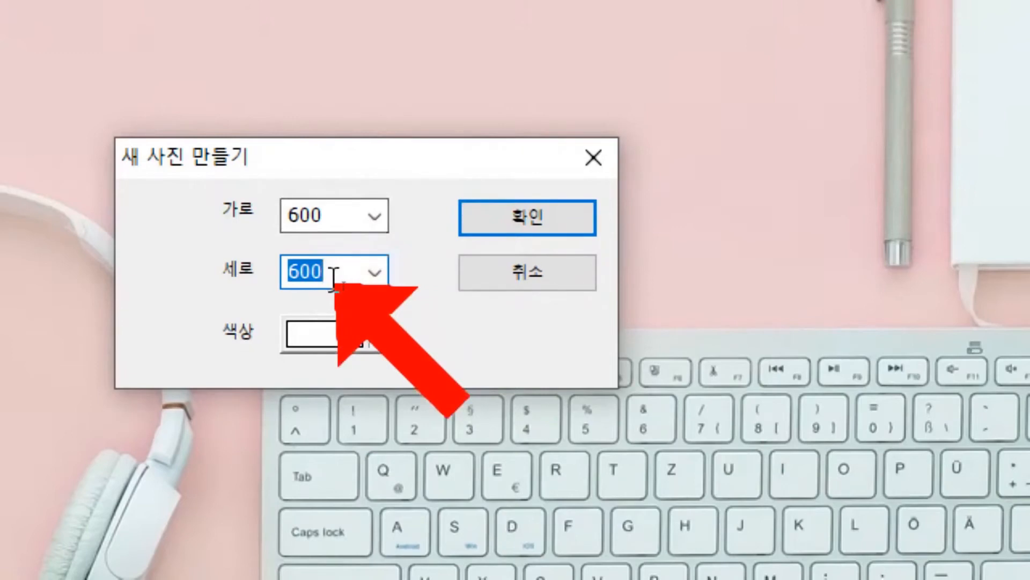
click(371, 331)
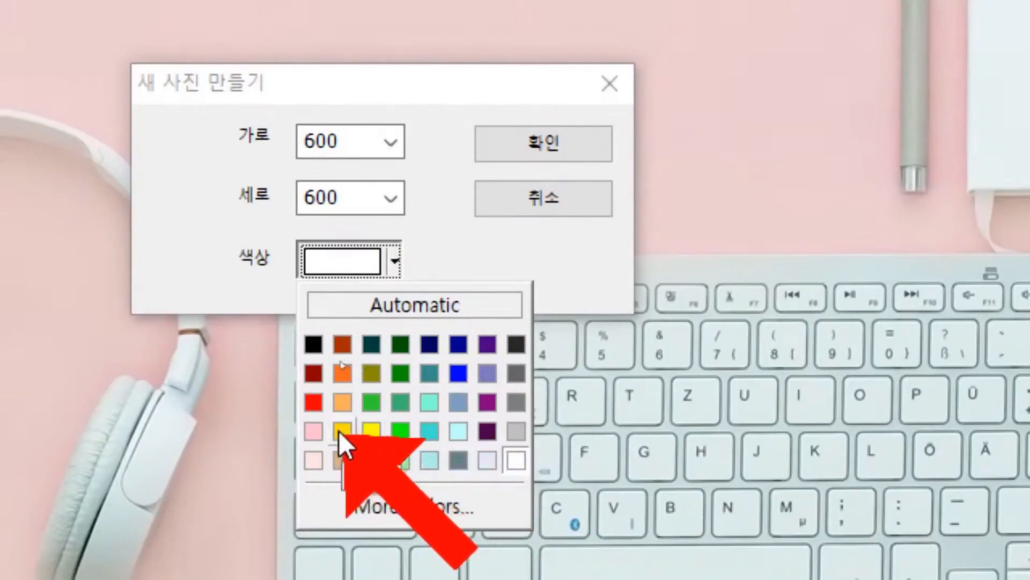
click(369, 432)
click(577, 147)
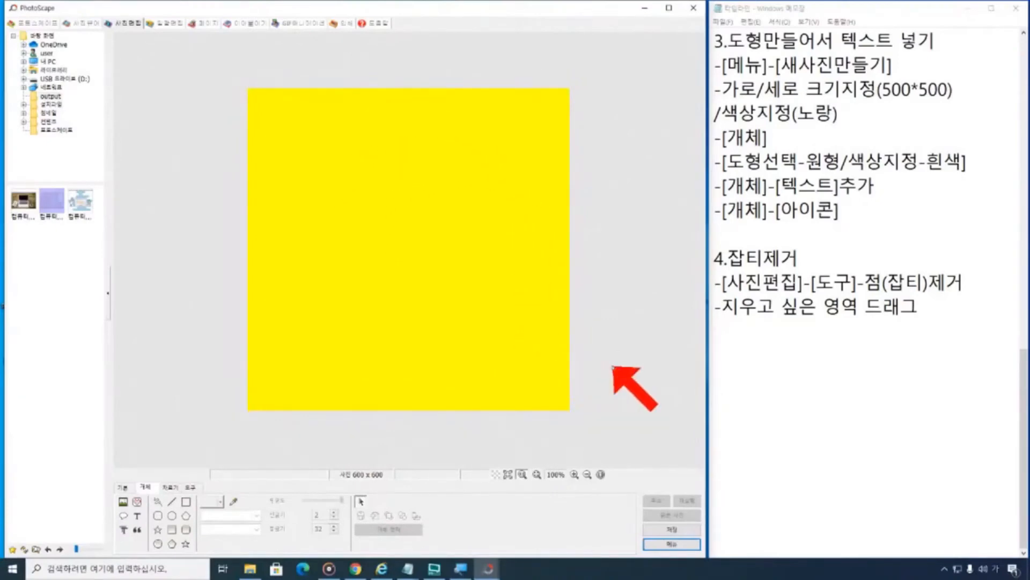
- Highlight section 3 of the notes, then add a text object reading 서대문 온라인 정보화 교육 in place of the old class text
drag(801, 87, 872, 205)
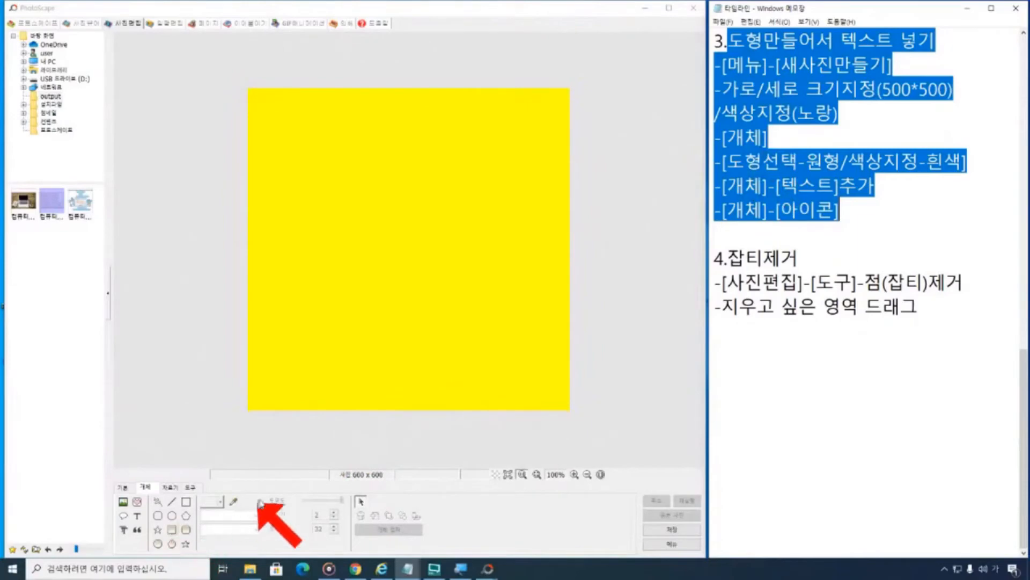
click(139, 515)
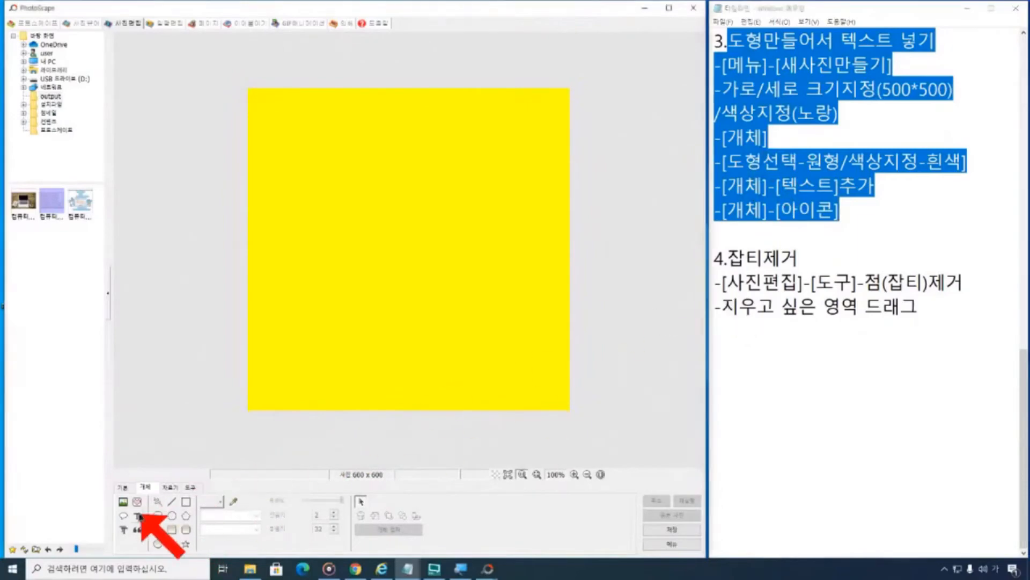
drag(113, 261, 343, 267)
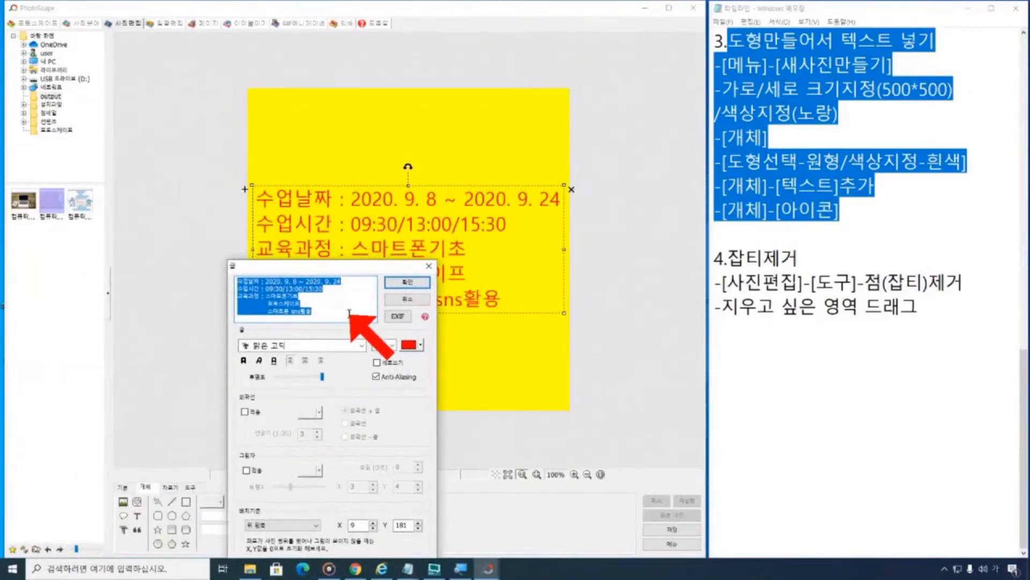
key(Delete)
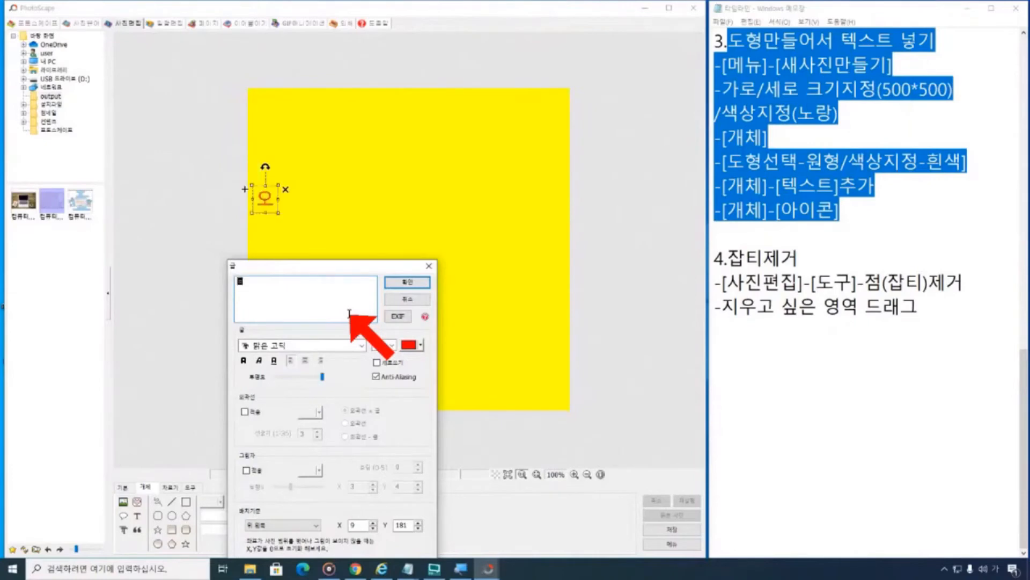
text(서대무)
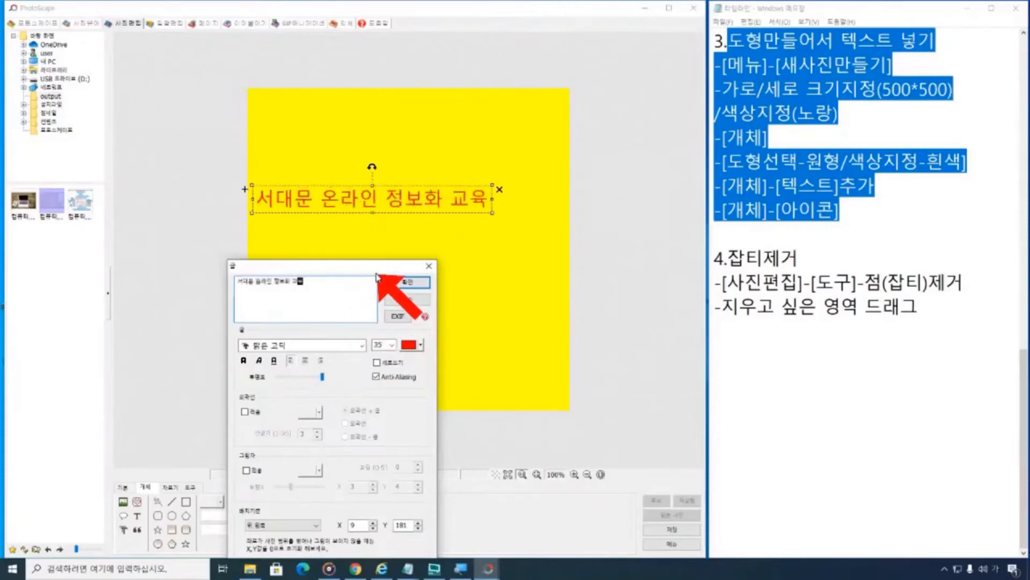
drag(374, 268, 449, 238)
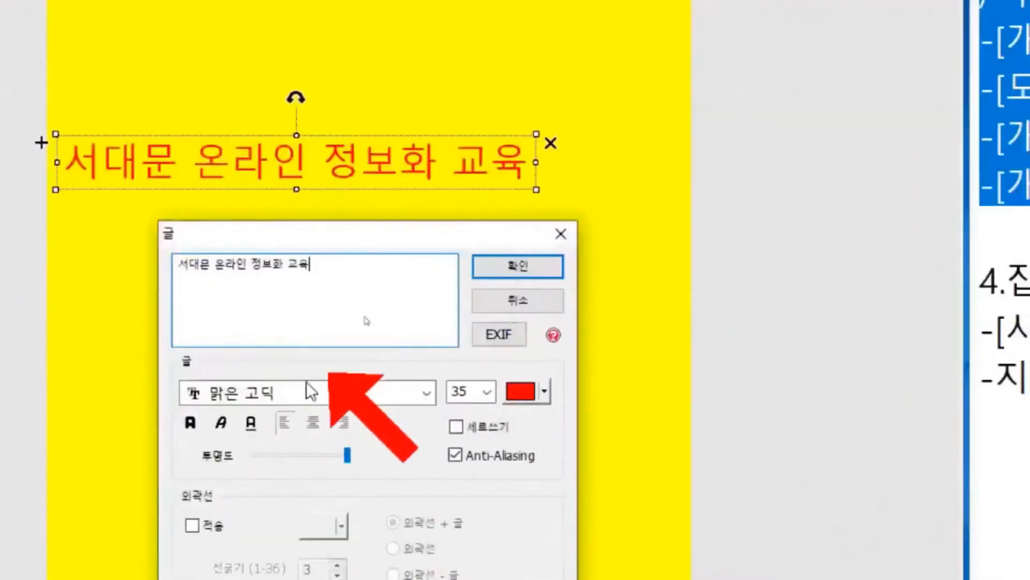
- Change the title text's font to 양재튼튼체B
click(366, 344)
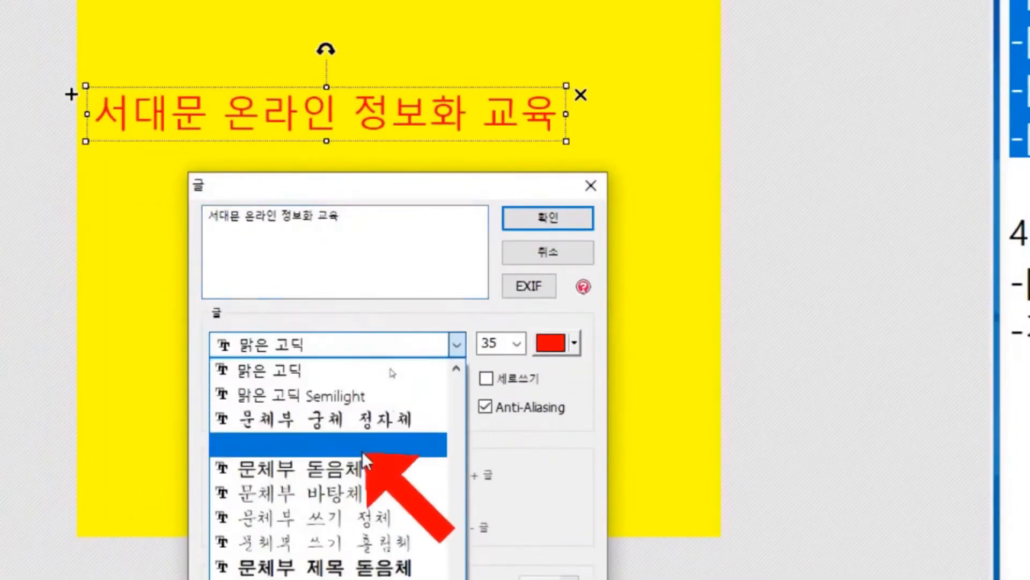
scroll(367, 577, down, 1)
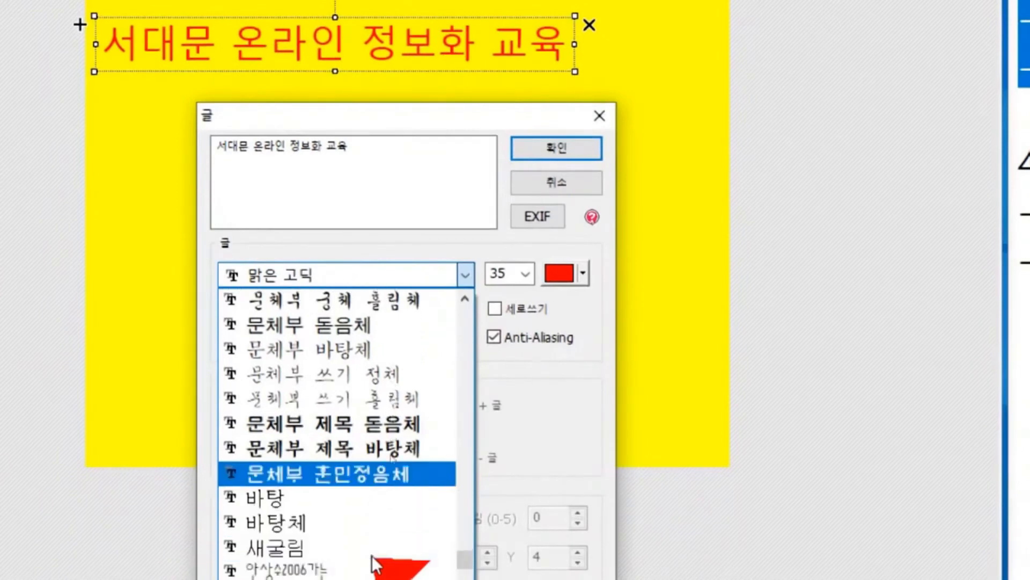
scroll(391, 457, down, 2)
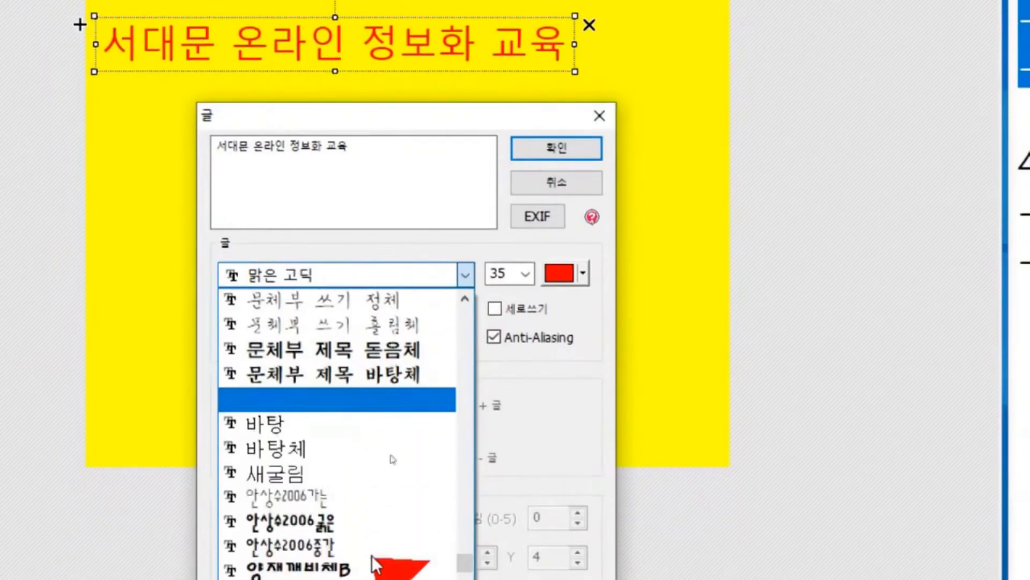
scroll(393, 458, down, 2)
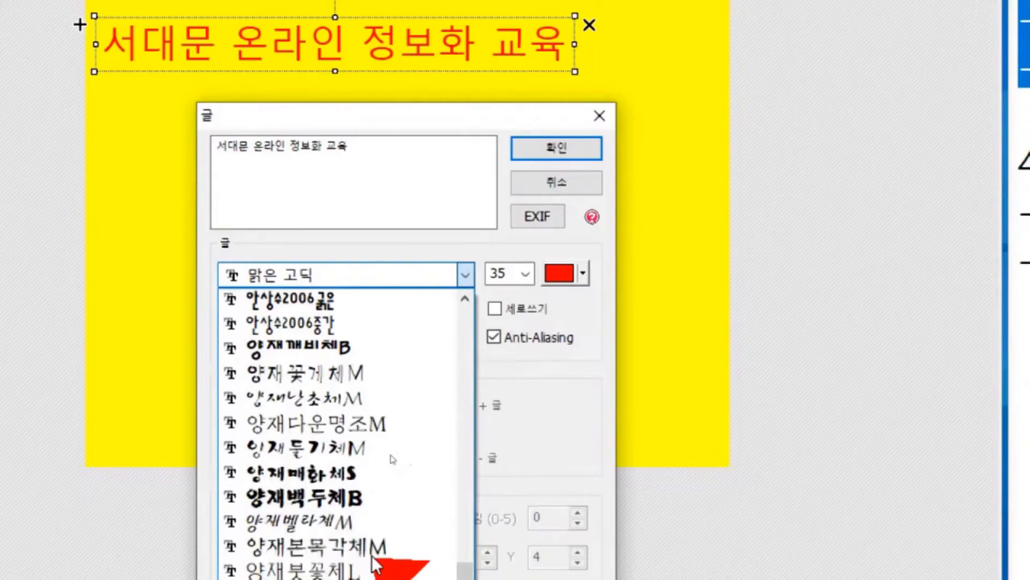
scroll(408, 561, down, 3)
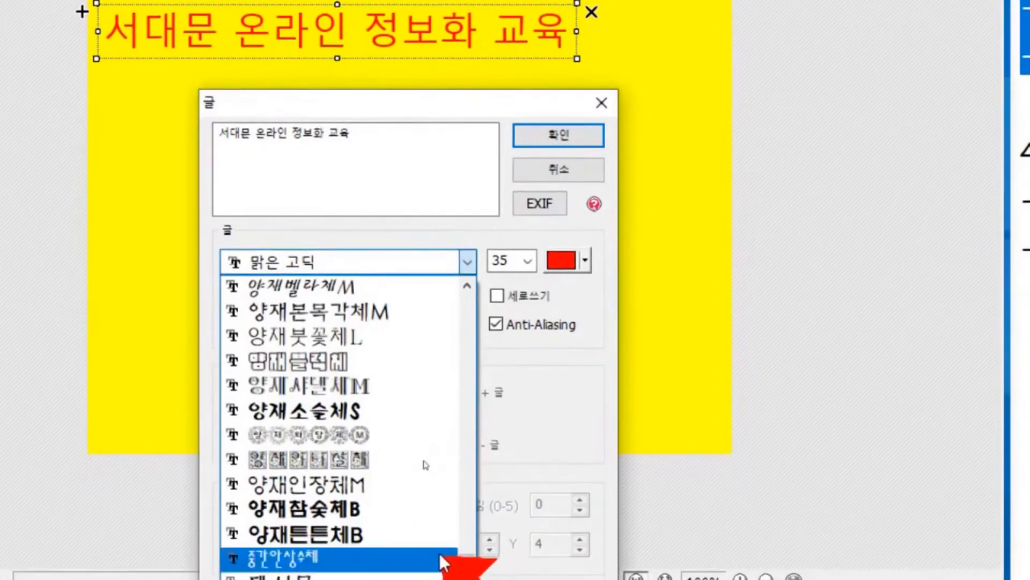
click(393, 534)
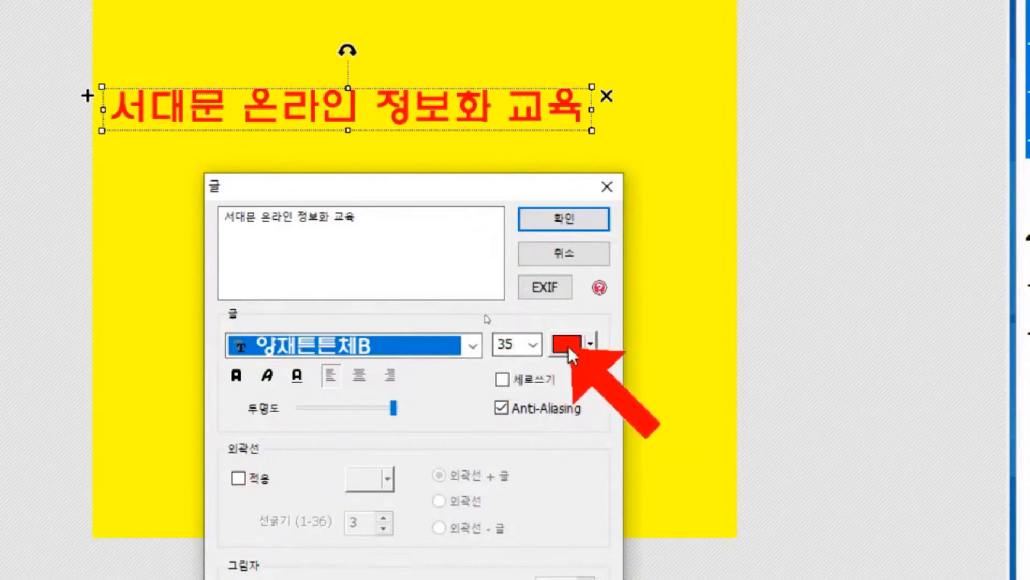
- Try black and then blue as the title text's colour
click(585, 347)
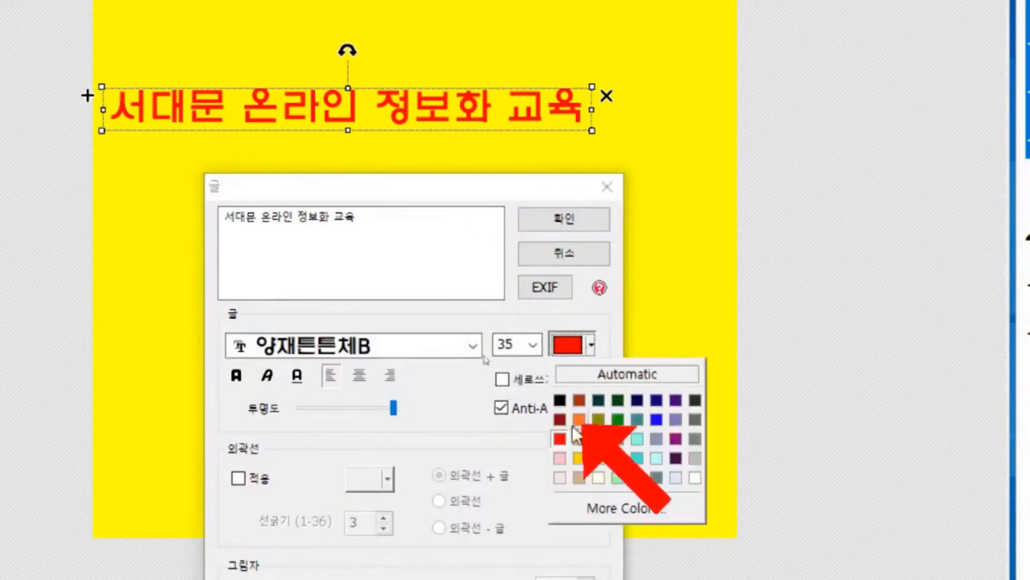
click(562, 400)
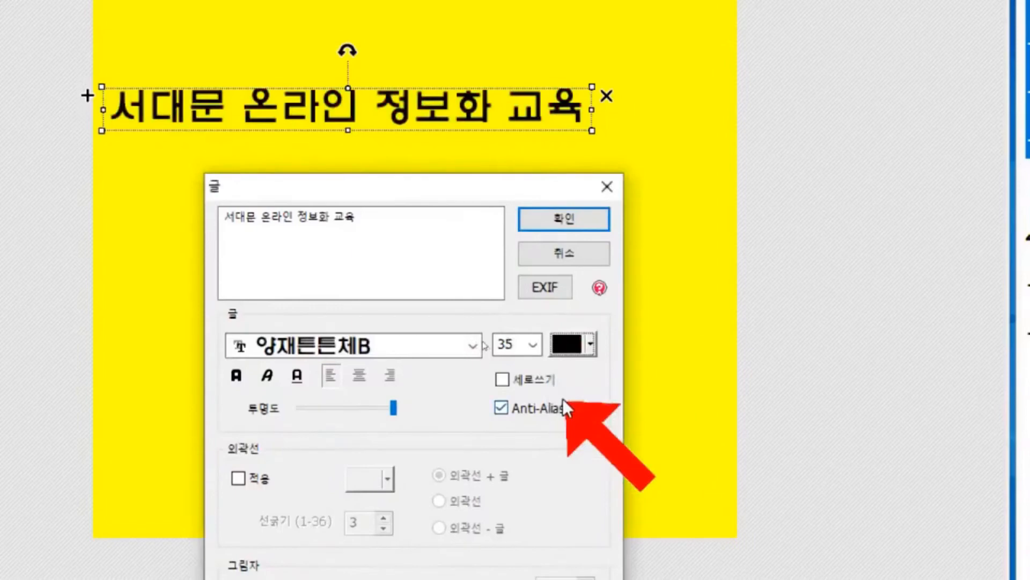
click(567, 346)
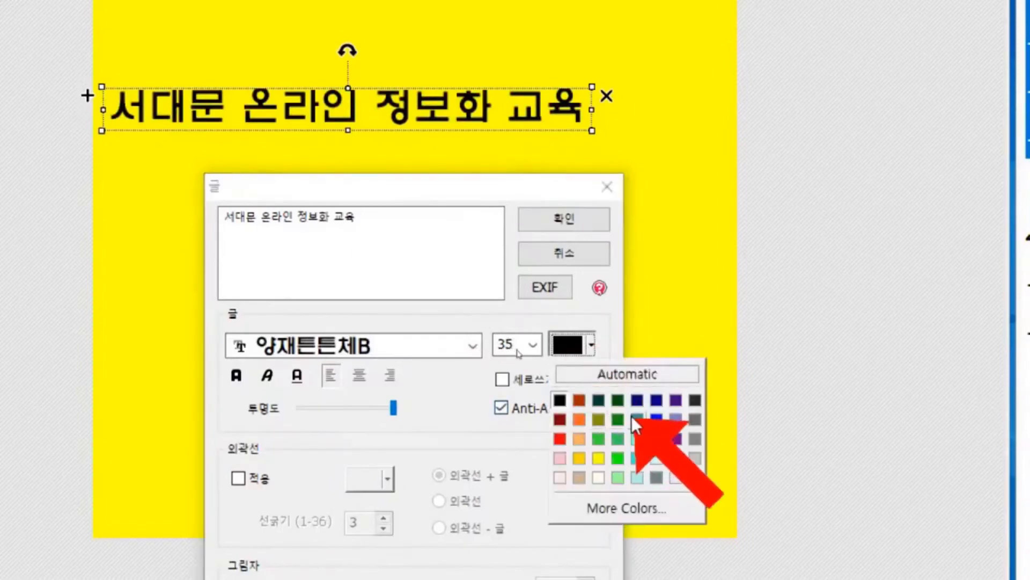
click(658, 419)
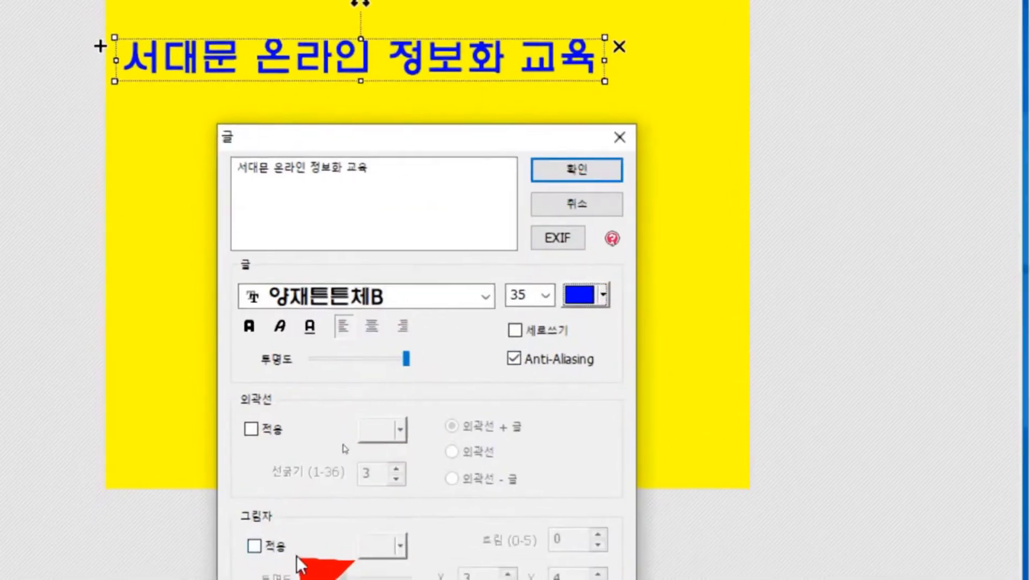
- Apply an outline to the title text and colour it white
click(256, 425)
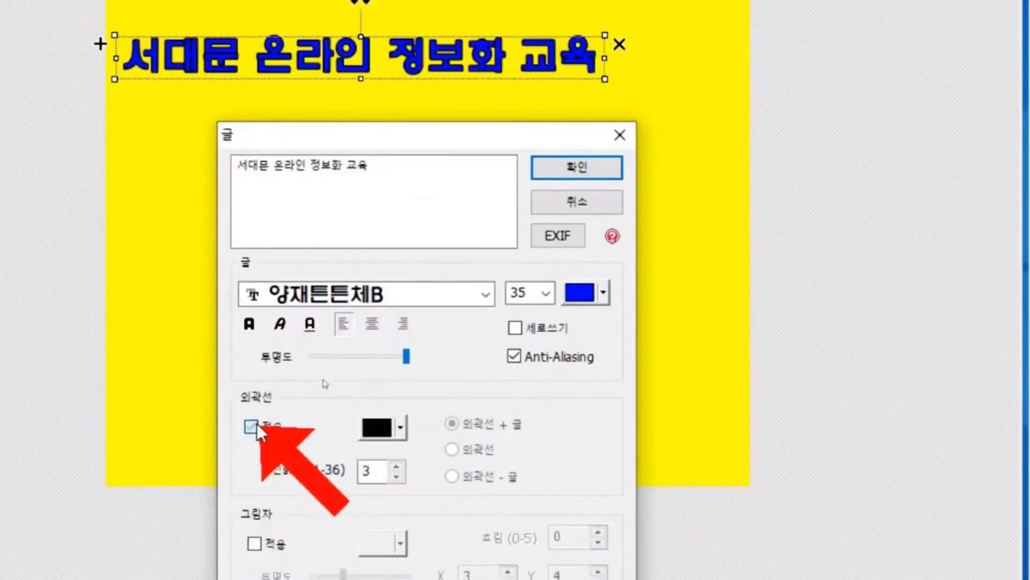
click(400, 429)
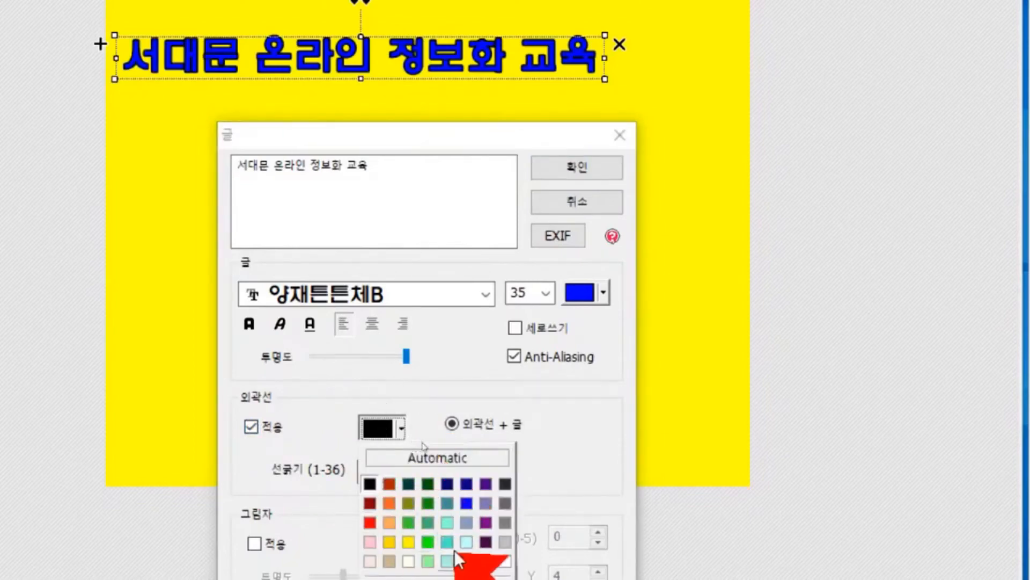
click(491, 553)
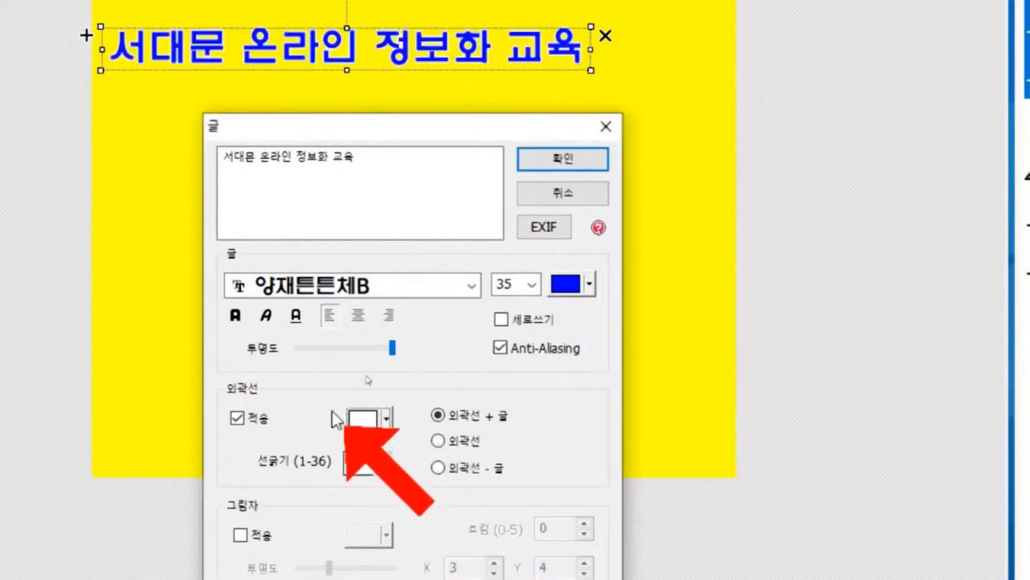
- Increase the title outline's thickness to 20
click(382, 459)
click(382, 458)
click(382, 458)
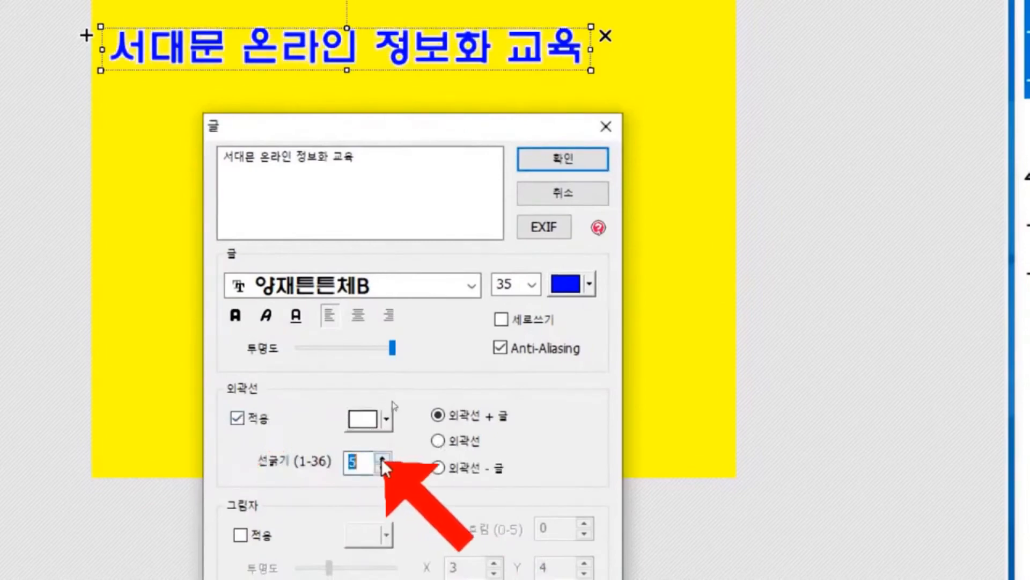
click(382, 458)
click(381, 459)
click(381, 458)
text(20)
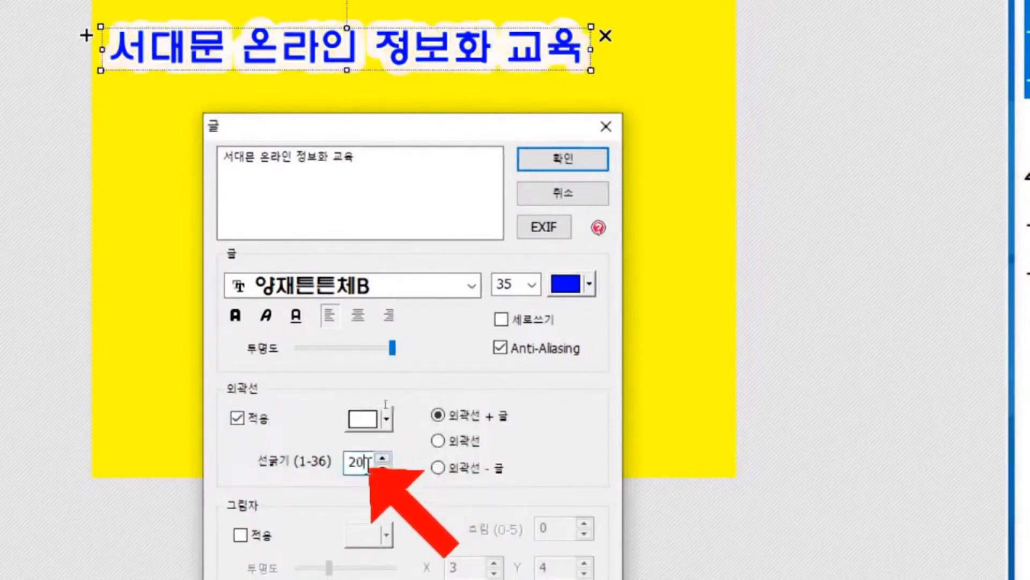
- Move the text dialog aside to expose more of the picture and reduce the outline thickness to 10
drag(395, 127, 592, 12)
drag(596, 354, 518, 359)
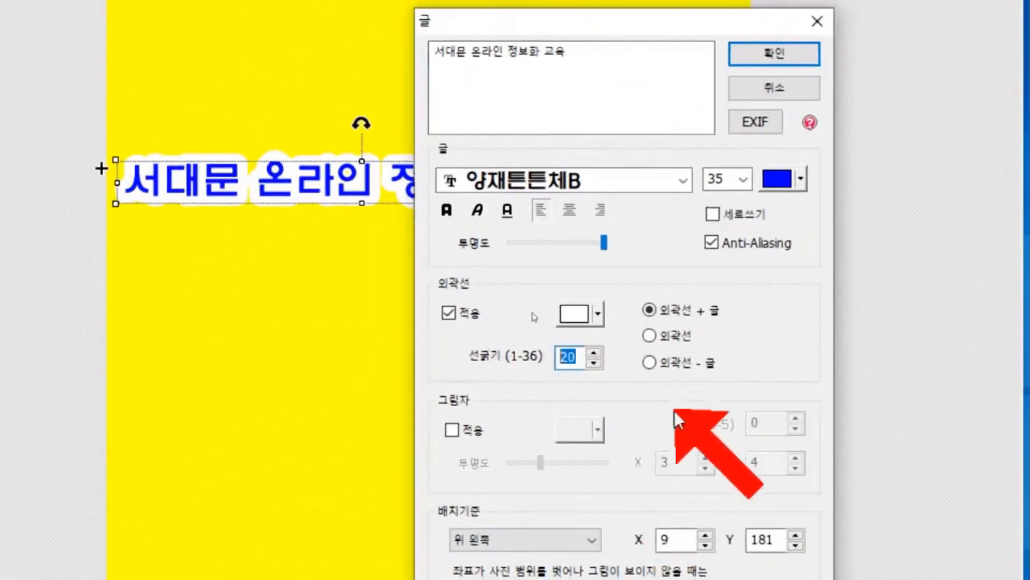
text(10)
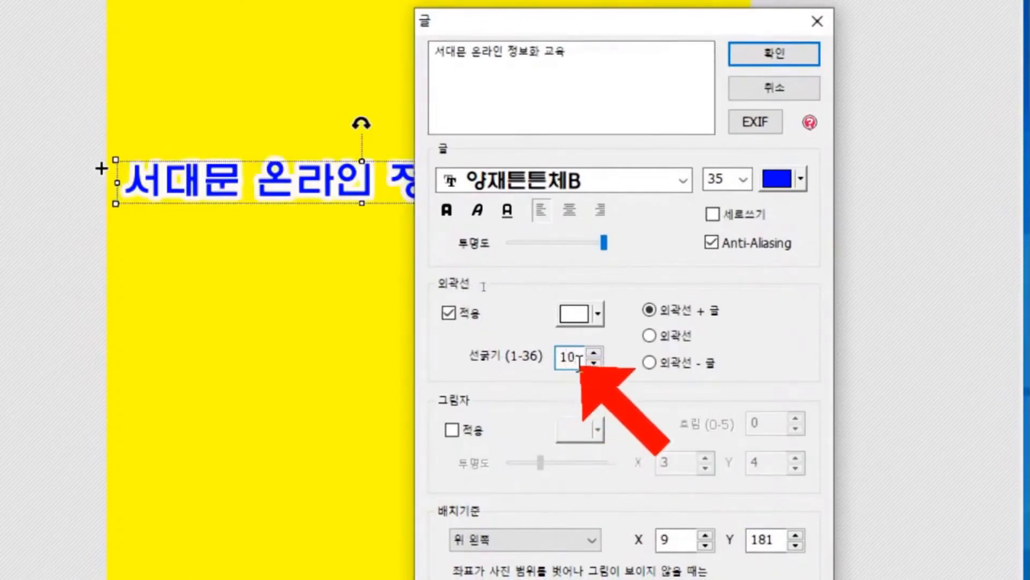
- Recolour the title with a red outline and white lettering
click(578, 308)
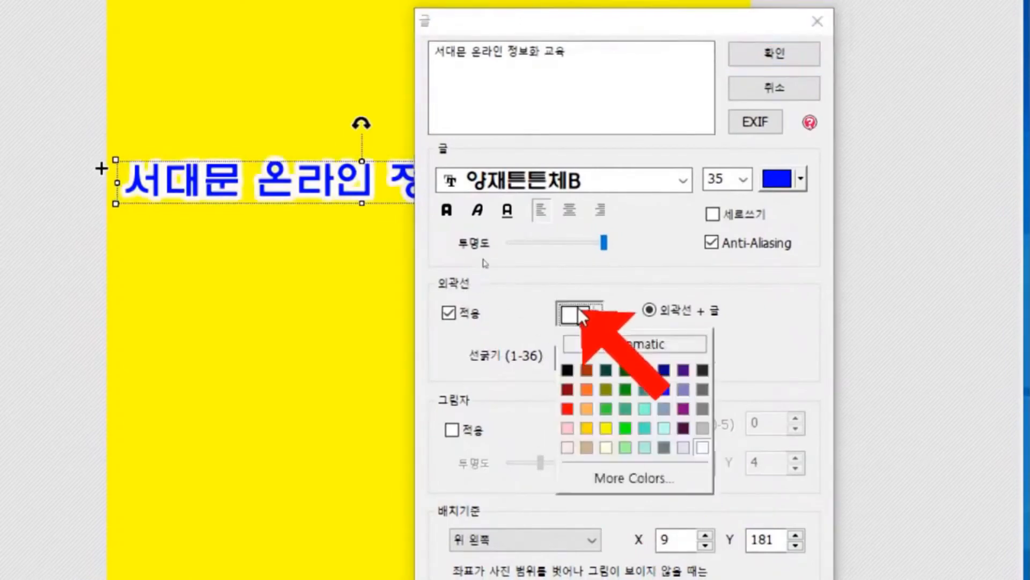
click(569, 408)
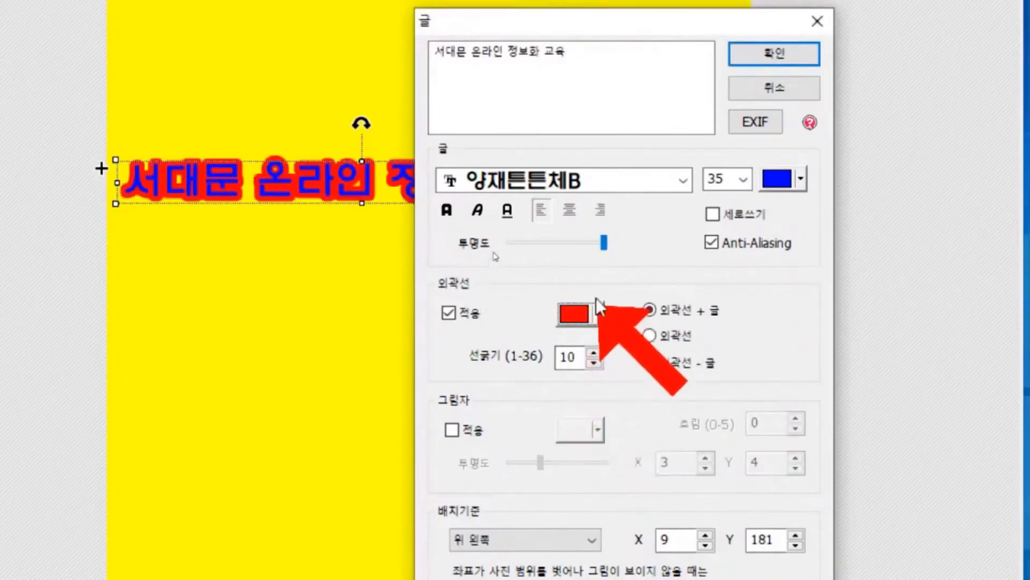
click(791, 183)
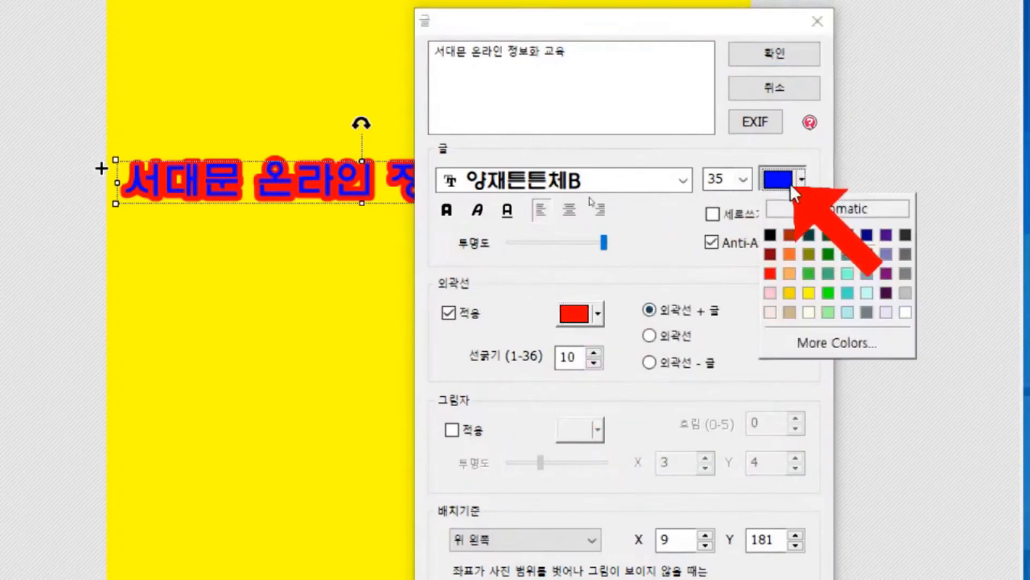
click(906, 312)
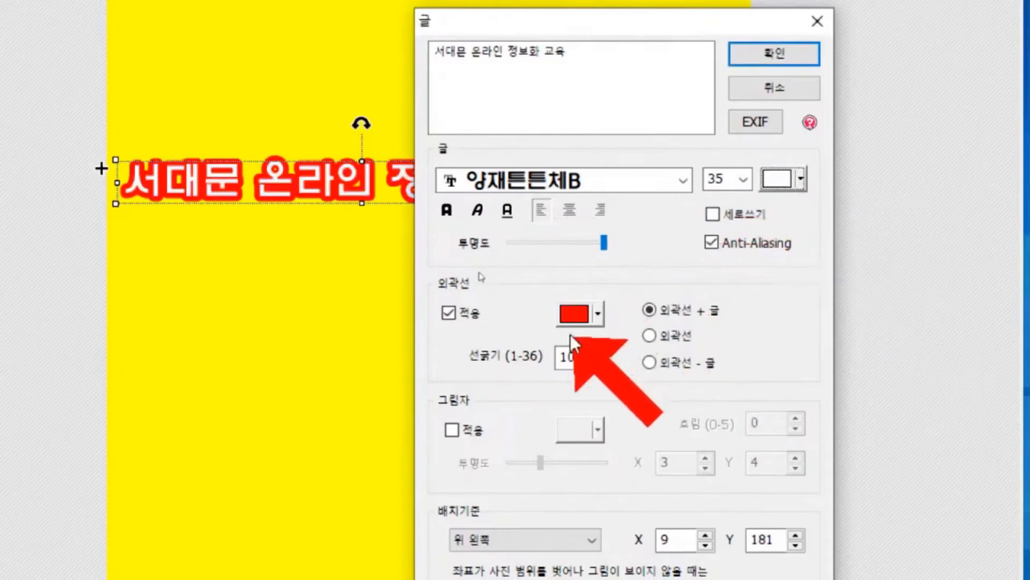
- Set the red outline's thickness to 8
click(579, 357)
drag(579, 356, 522, 361)
text(8)
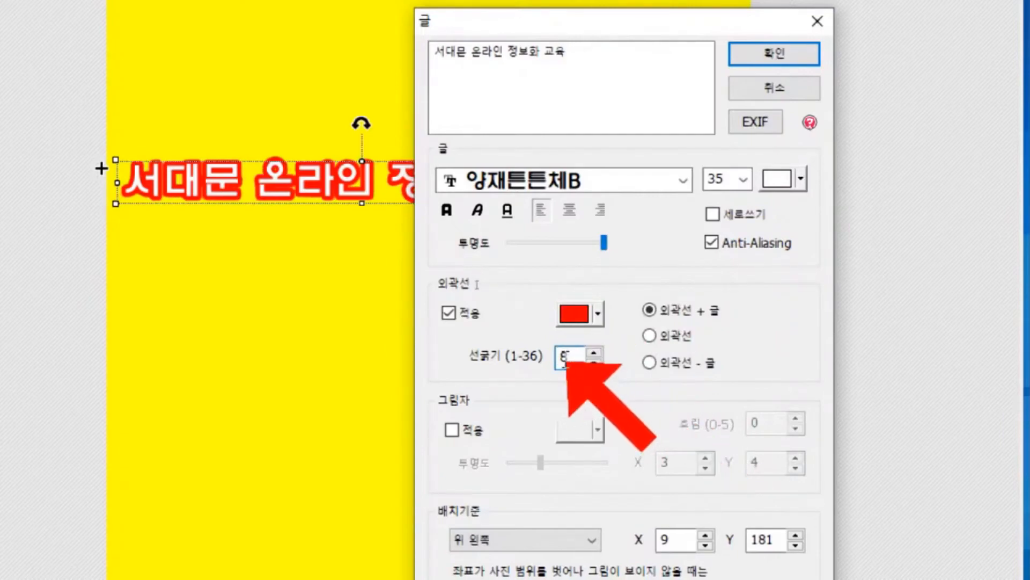
- Apply the title's styling, then move the title to the picture's top and enlarge it to span almost the full width
click(446, 209)
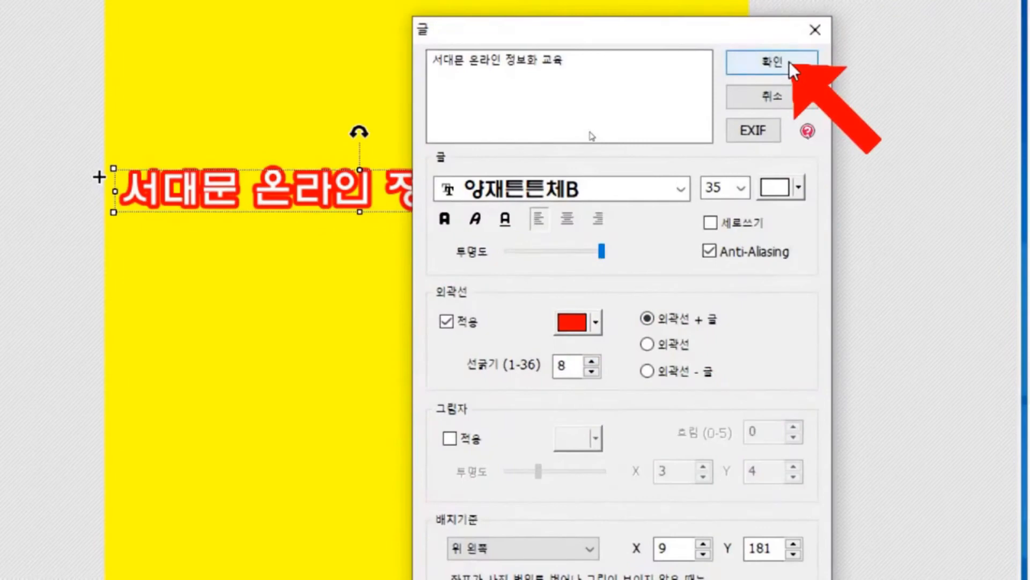
click(776, 60)
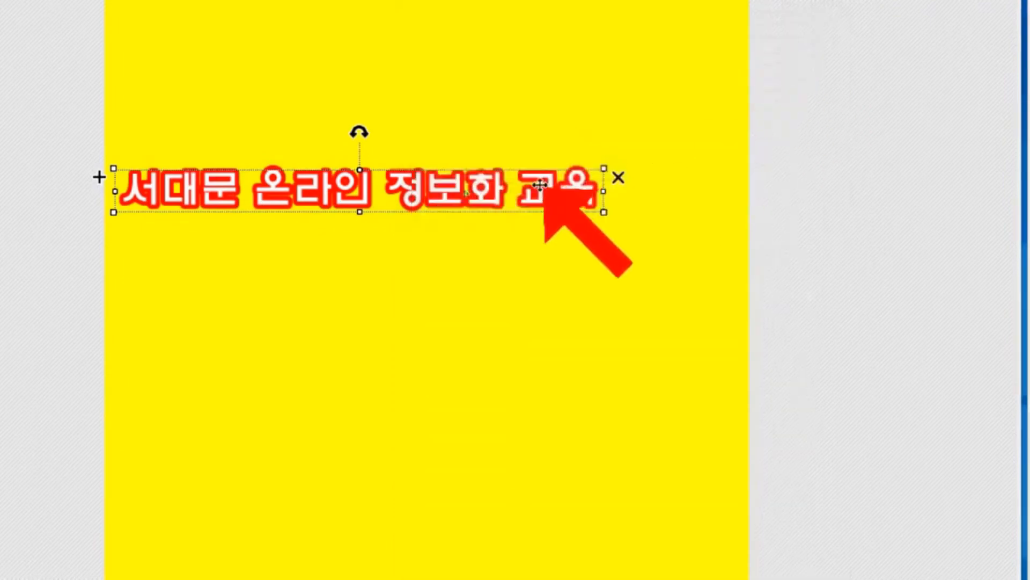
drag(542, 200, 594, 33)
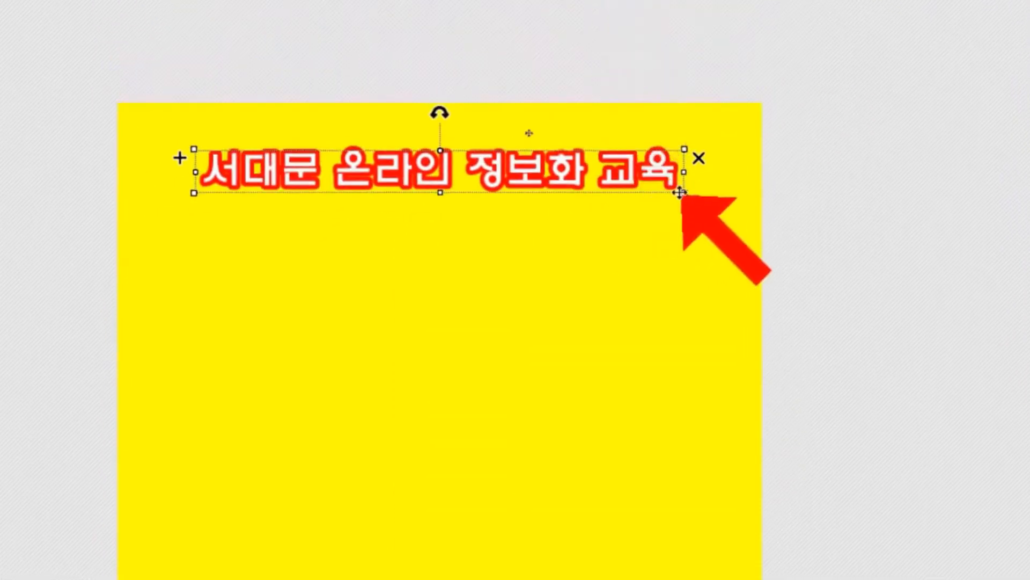
drag(685, 192, 600, 167)
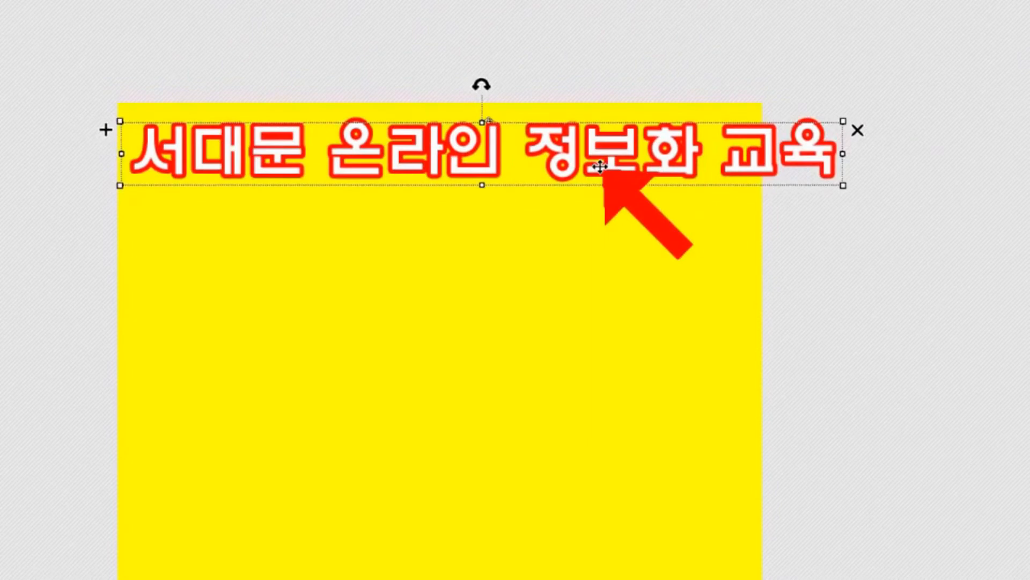
mouse_move(600, 167)
mouse_down()
mouse_move(592, 173)
mouse_move(603, 176)
mouse_up()
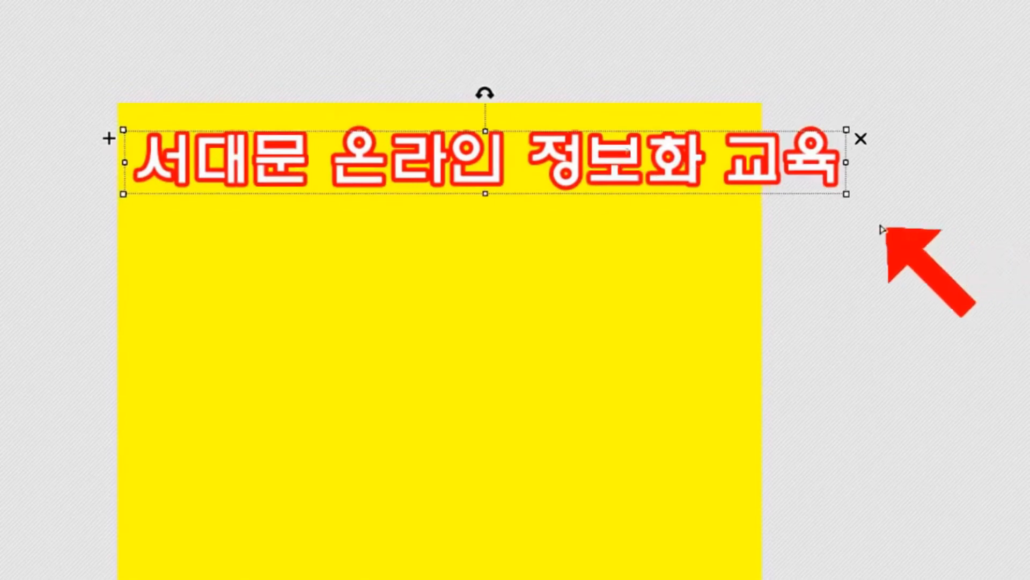
drag(847, 193, 736, 171)
drag(675, 159, 686, 151)
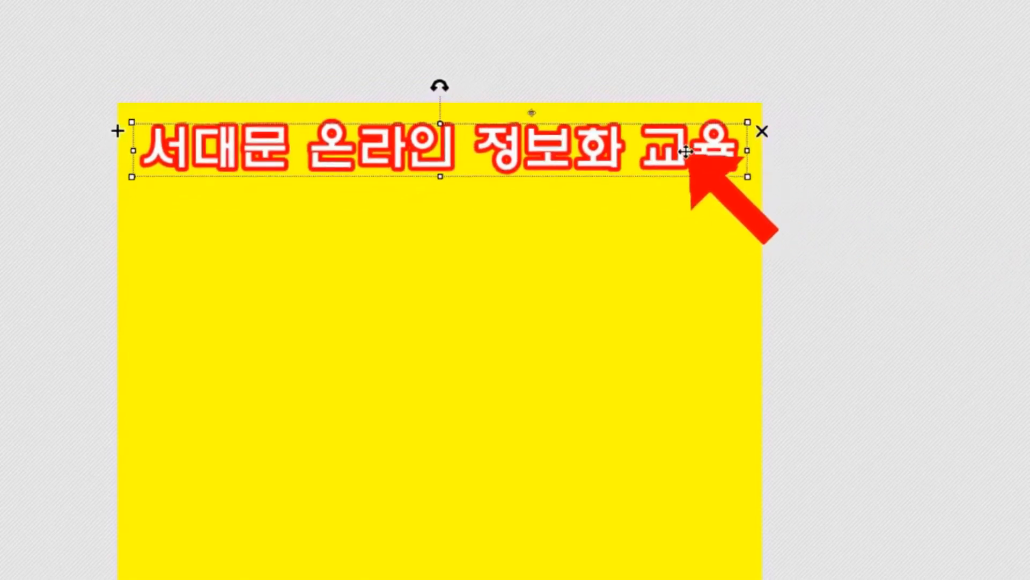
click(768, 223)
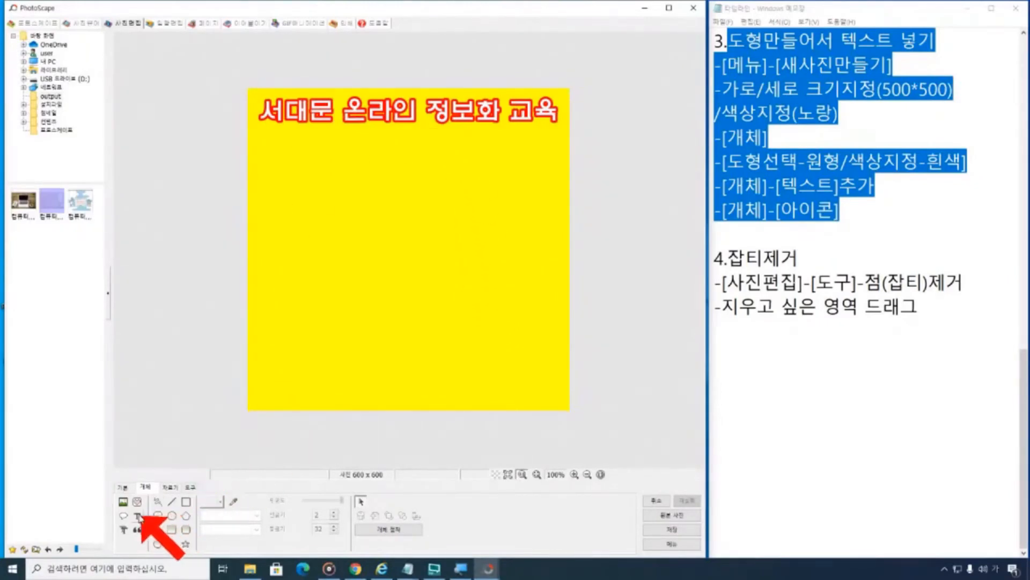
click(139, 516)
drag(134, 263, 443, 283)
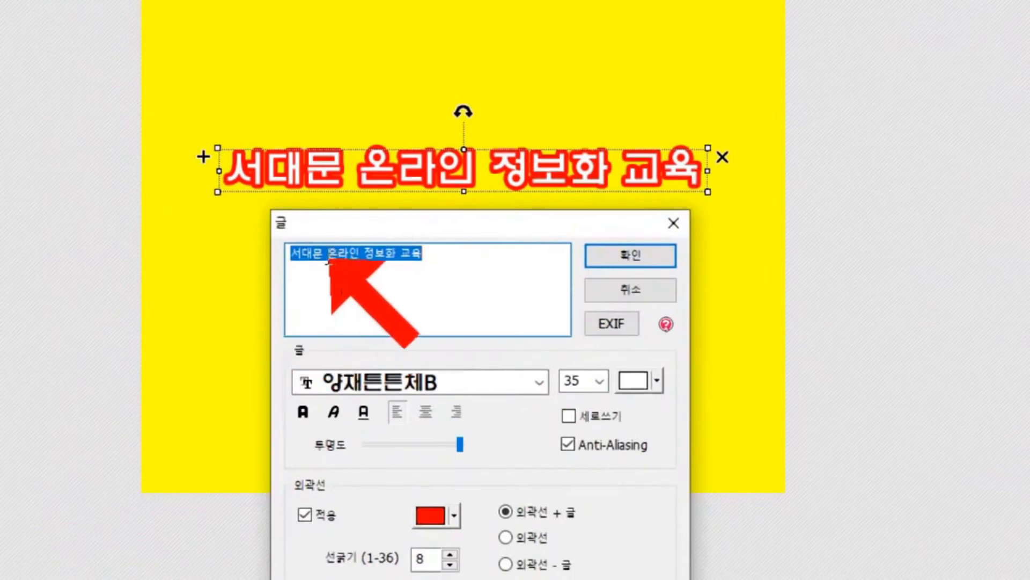
text(ㅈㅈ)
key(BackSpace)
key(BackSpace)
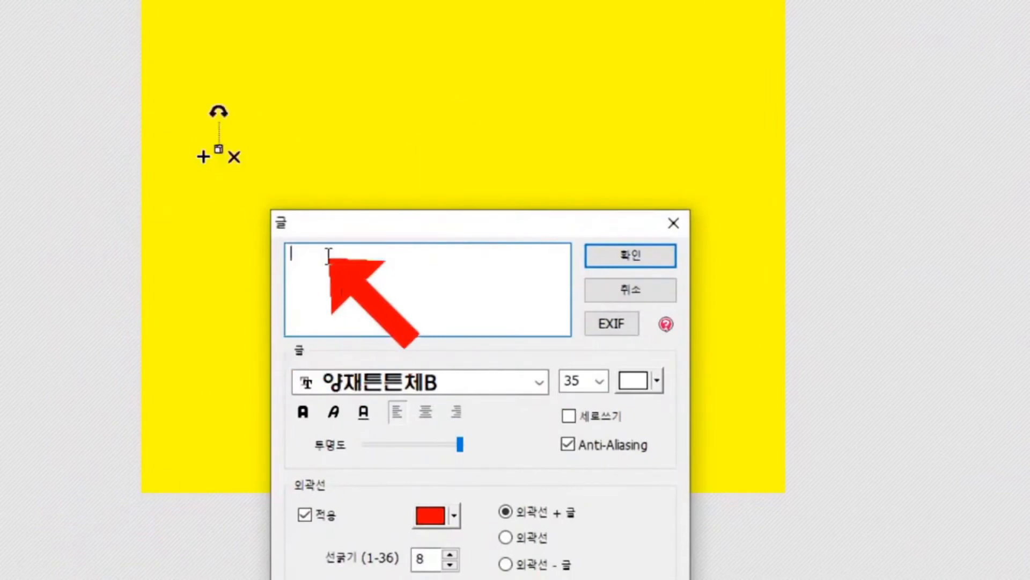
text(www.sdm)
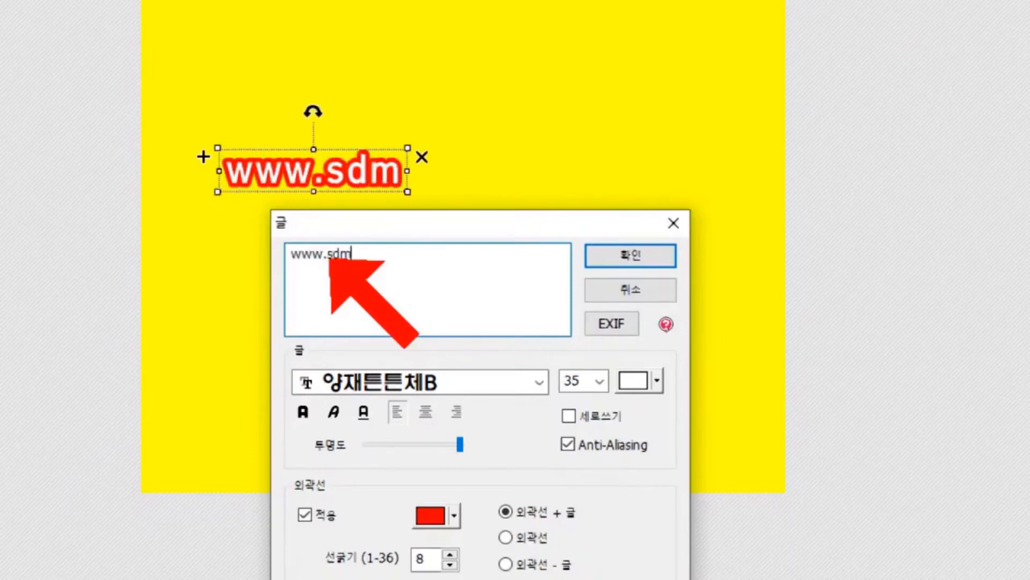
text(.go.kr)
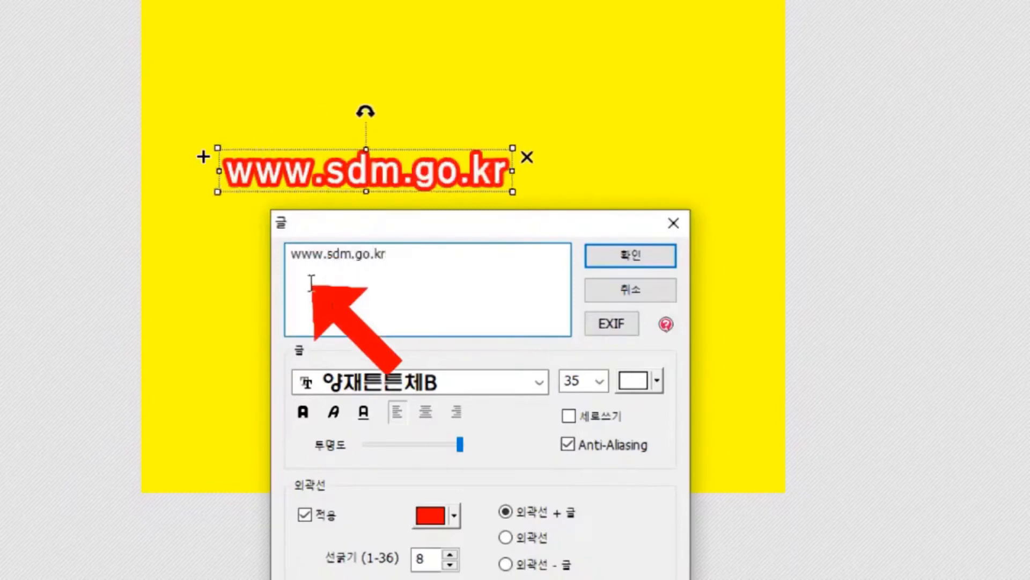
- Colour the web address lettering red, trying a white outline before switching the outline to black
click(657, 390)
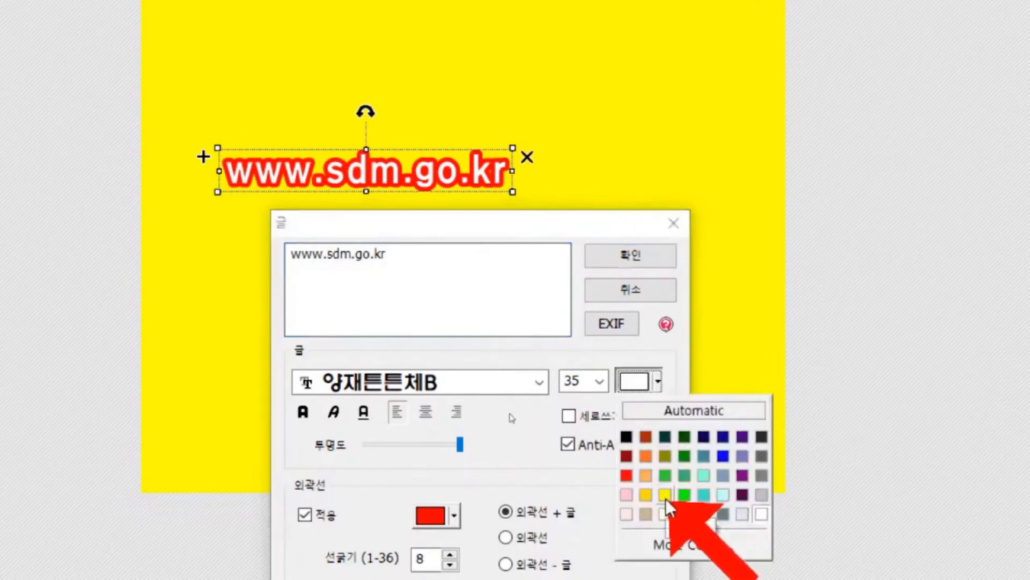
click(626, 474)
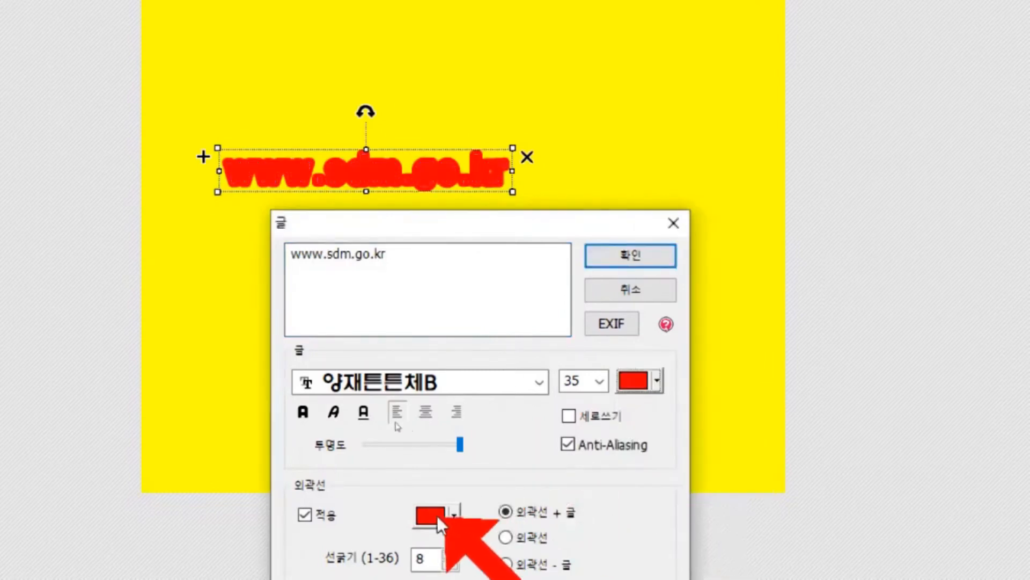
click(454, 516)
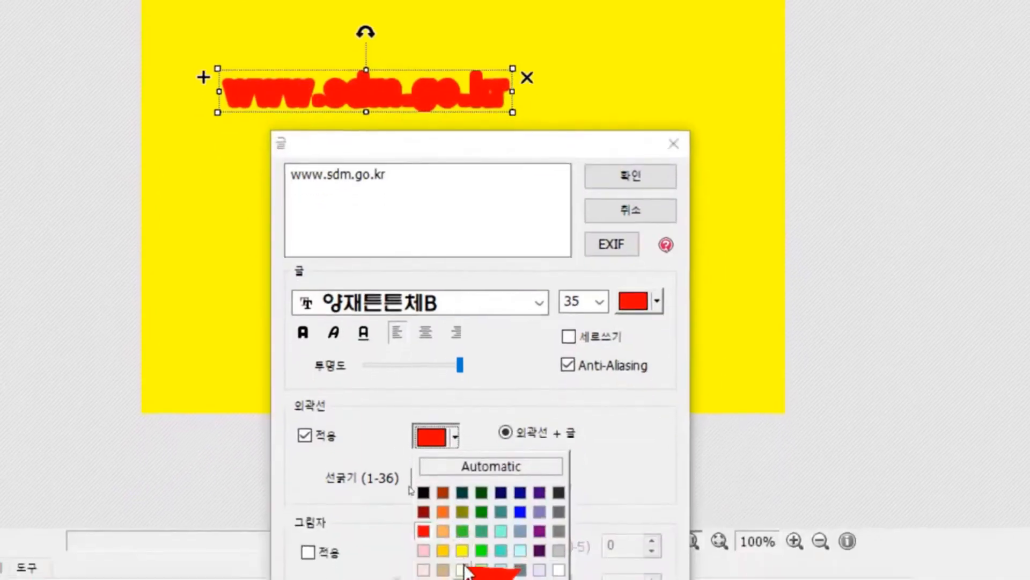
click(559, 570)
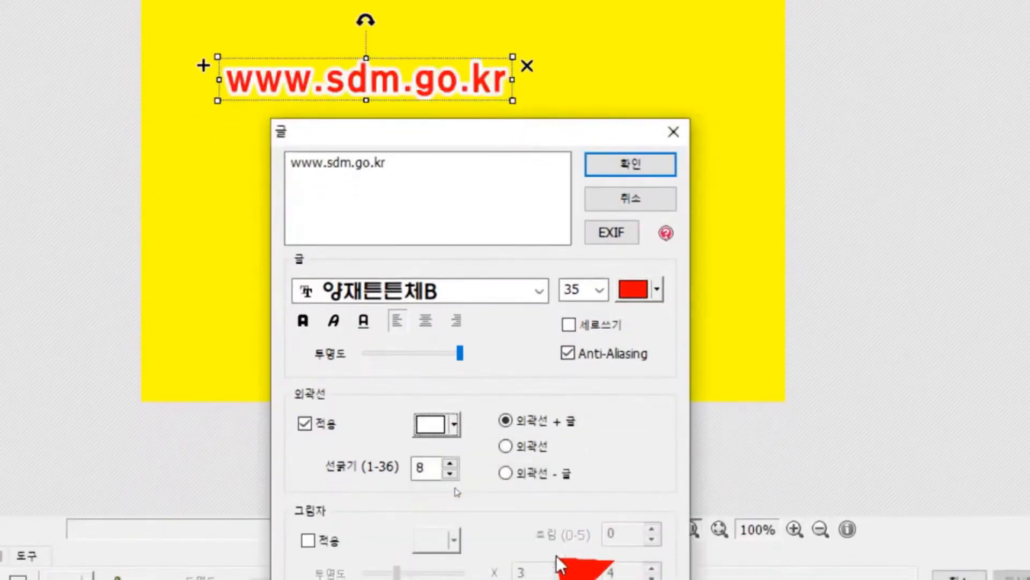
click(453, 424)
click(422, 477)
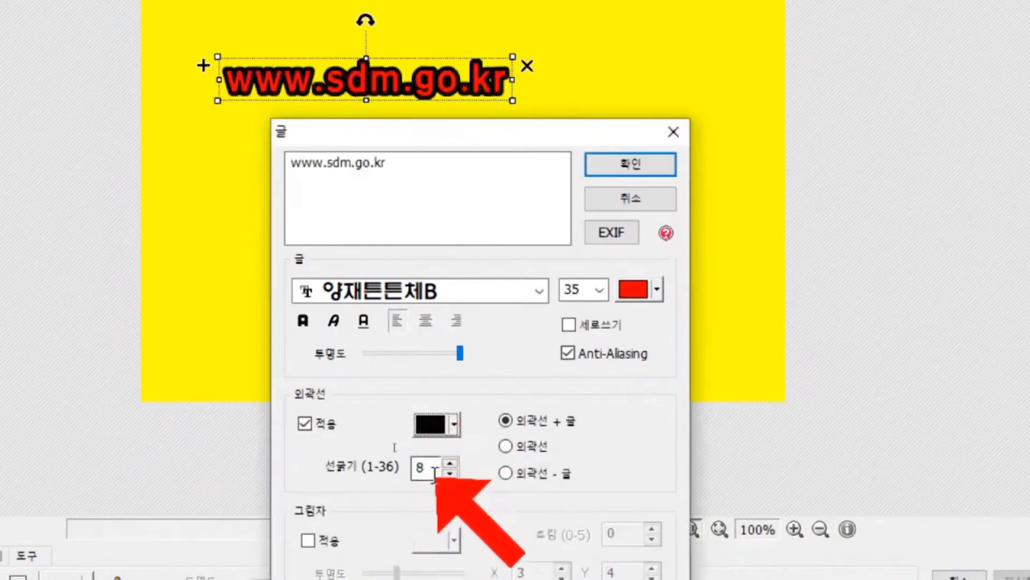
- Set the web address's outline thickness to 6, then enlarge the text and place it centred along the picture's lower edge
drag(435, 472, 391, 474)
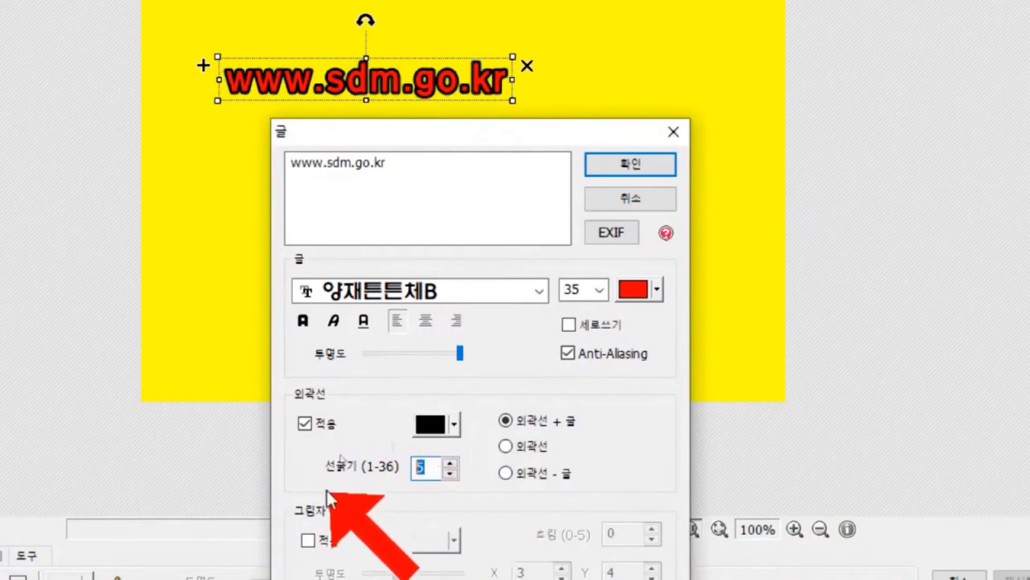
text(6)
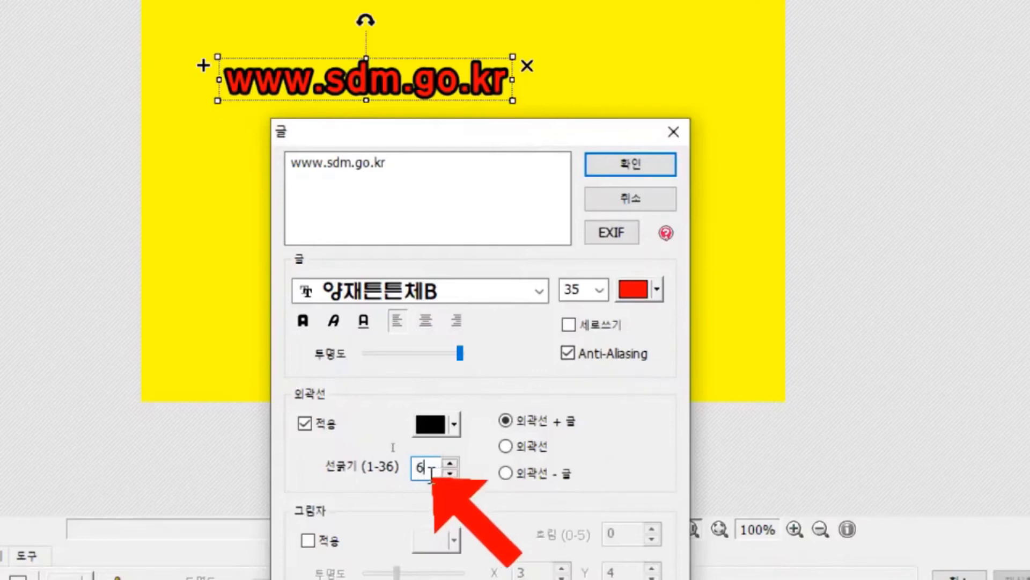
click(631, 163)
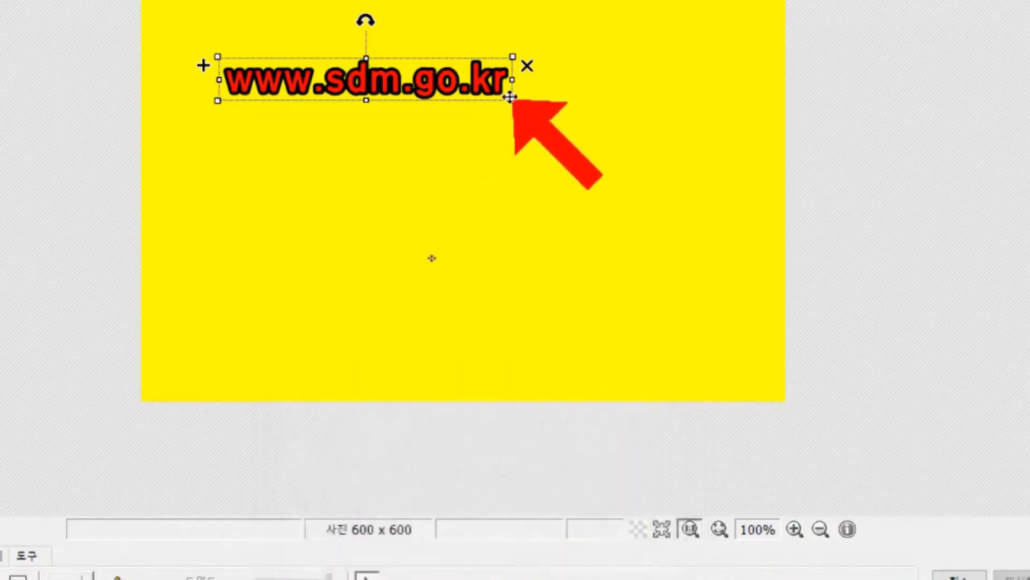
drag(511, 99, 596, 363)
click(647, 409)
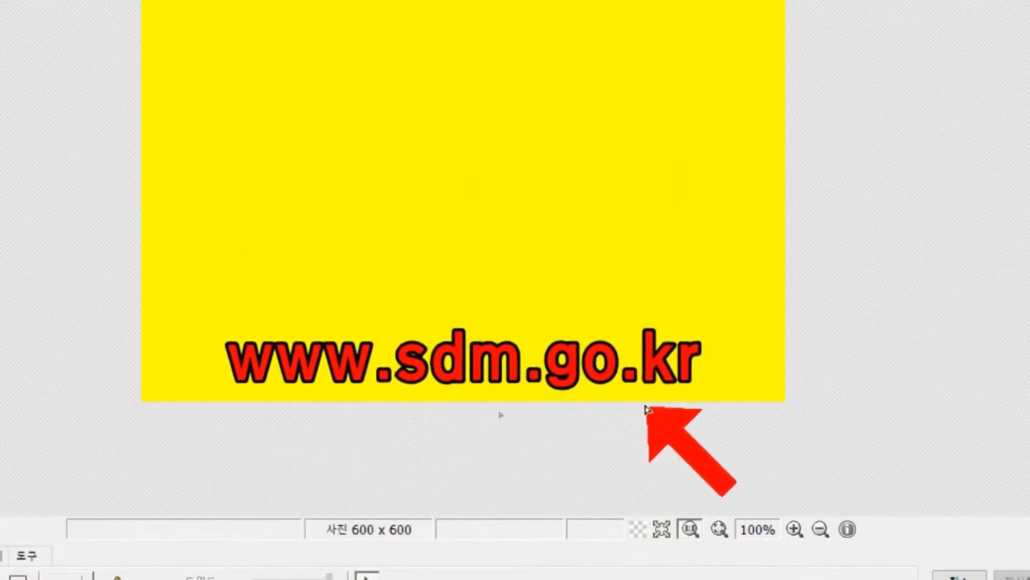
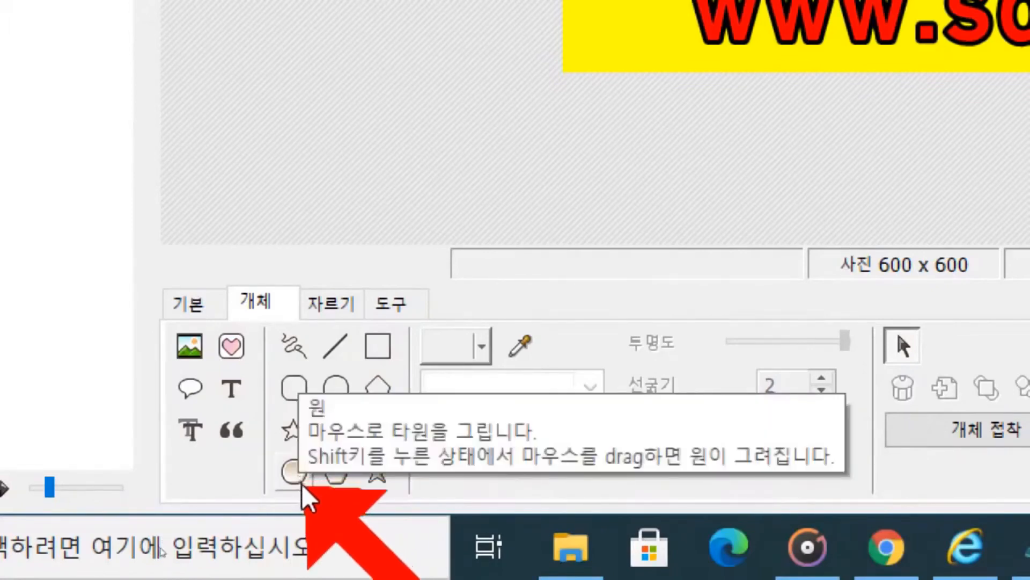
- Draw a large filled light-orange circle in the middle of the yellow picture
click(301, 482)
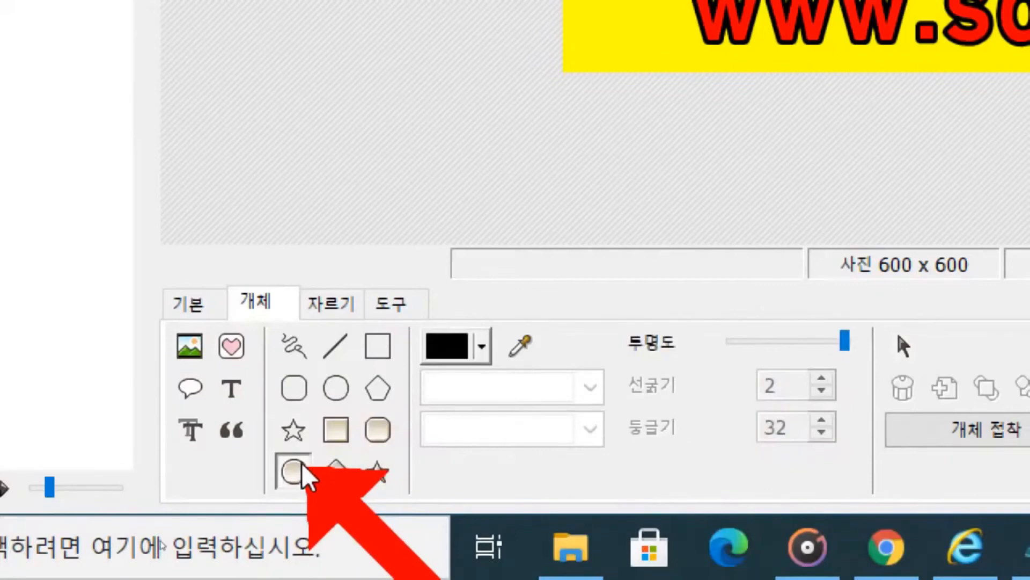
click(482, 348)
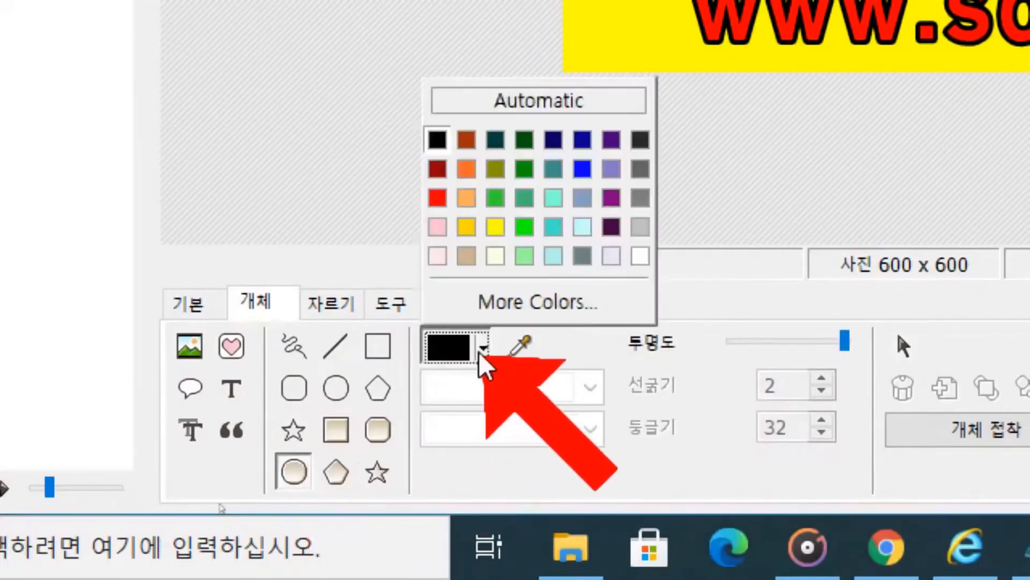
click(470, 198)
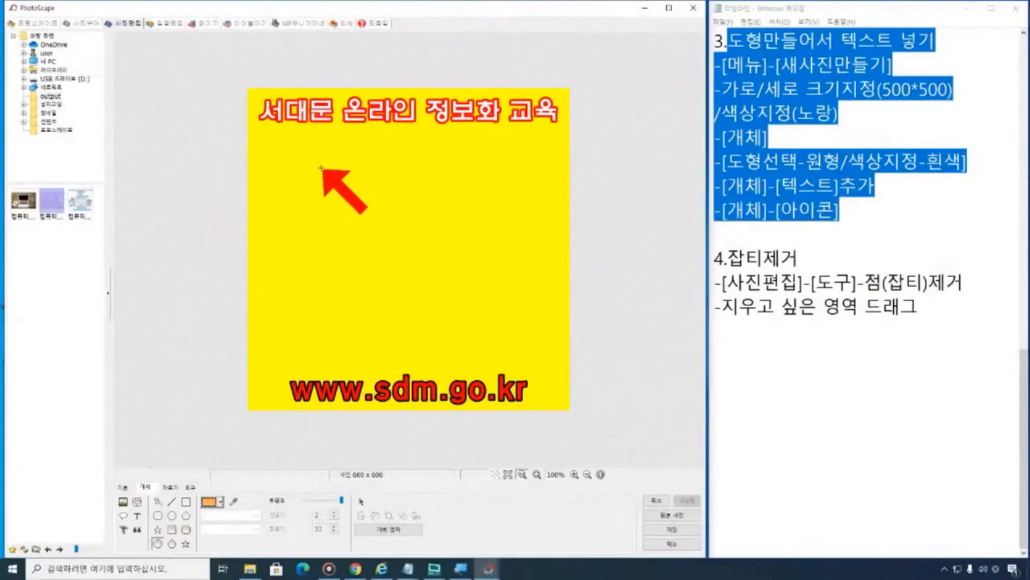
drag(314, 159, 541, 327)
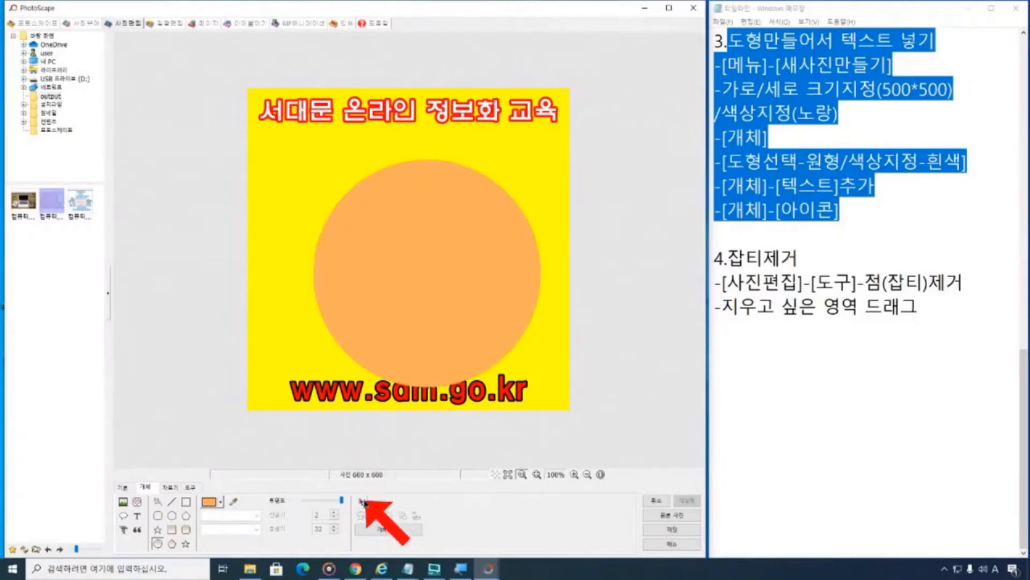
- Centre and resize the orange circle between the title and the web address, then delete it
click(363, 501)
drag(407, 341, 434, 295)
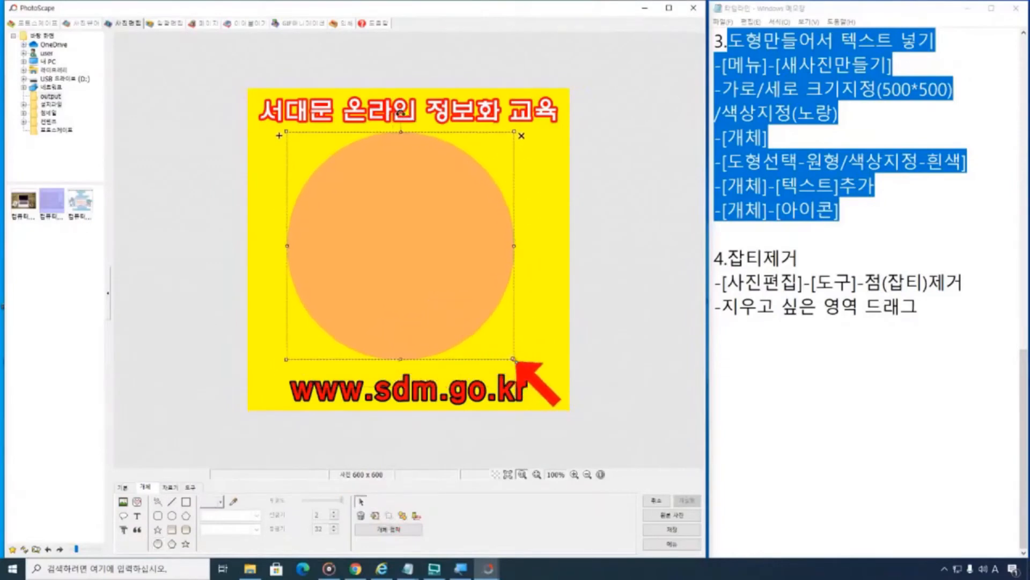
drag(514, 359, 520, 365)
click(407, 440)
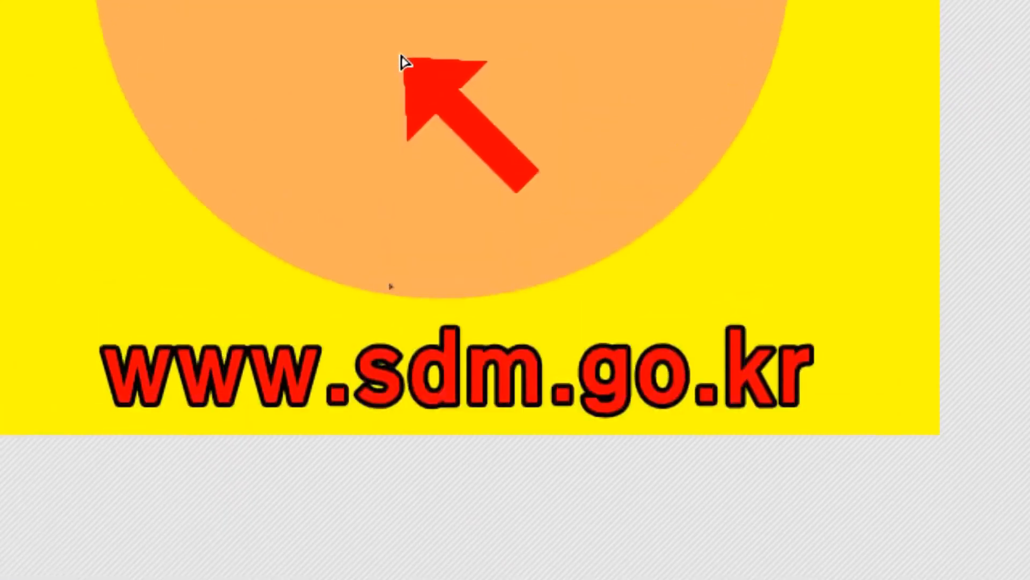
click(405, 49)
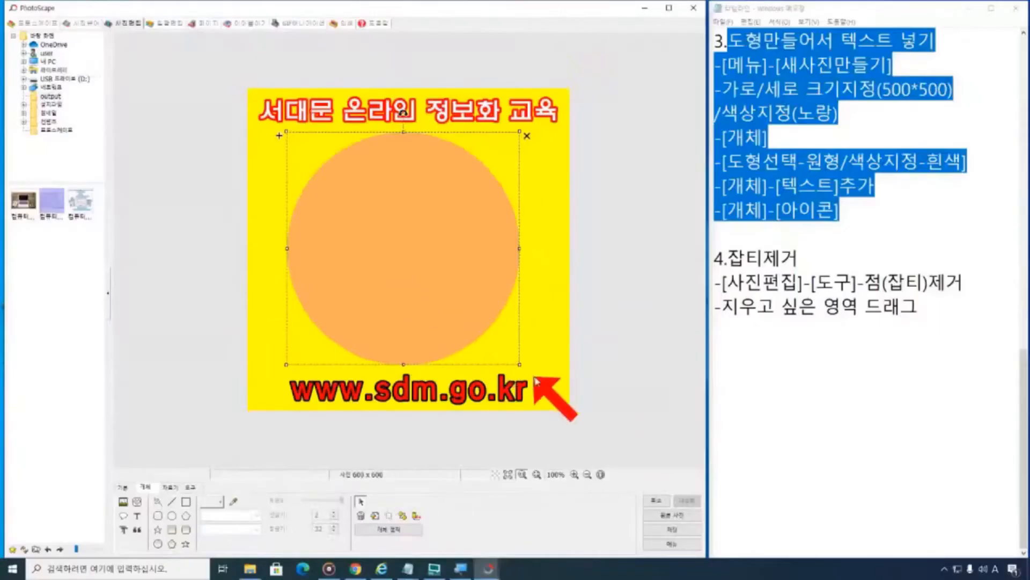
mouse_move(520, 365)
mouse_down()
mouse_move(445, 301)
mouse_move(501, 334)
mouse_move(515, 352)
mouse_move(510, 365)
mouse_up()
mouse_move(490, 306)
mouse_down()
mouse_move(413, 295)
mouse_move(493, 298)
mouse_move(474, 300)
mouse_up()
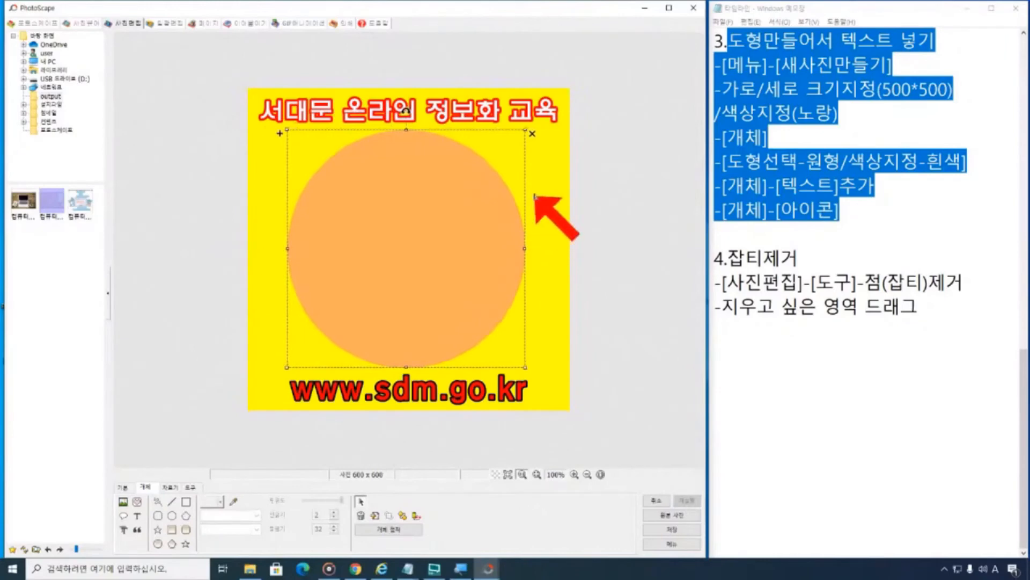
click(532, 132)
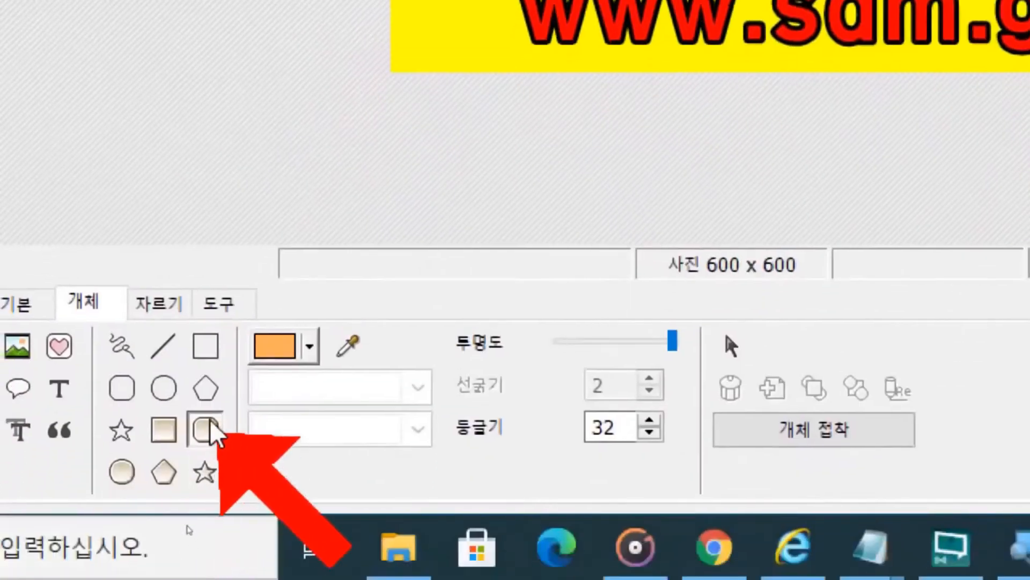
- Draw a large filled orange rounded rectangle between the title and the web address
click(309, 348)
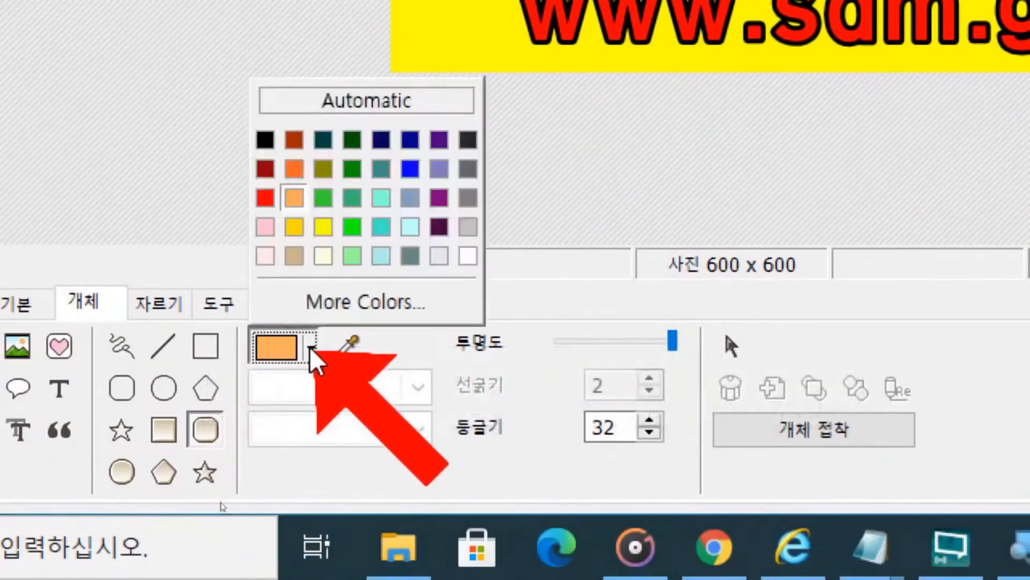
click(295, 170)
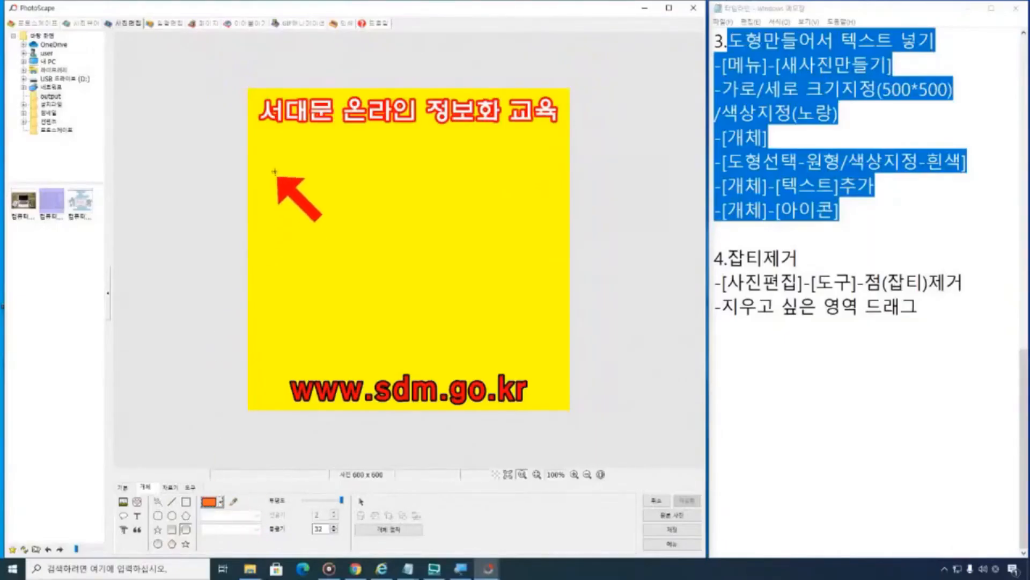
drag(268, 148, 553, 360)
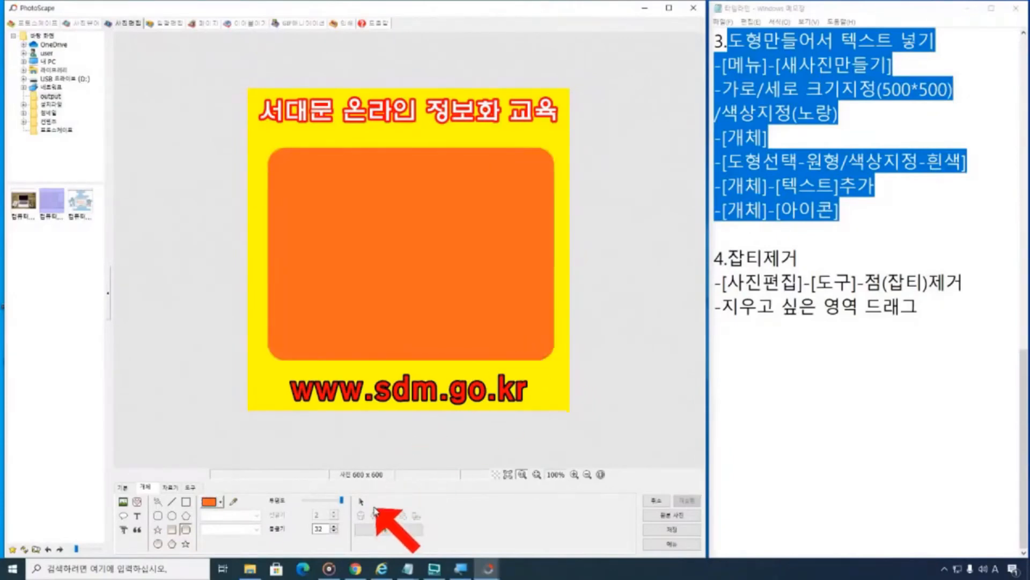
- Nudge the rounded rectangle up to centre it, and shift the web address slightly upward beneath it
click(361, 502)
drag(370, 271, 371, 263)
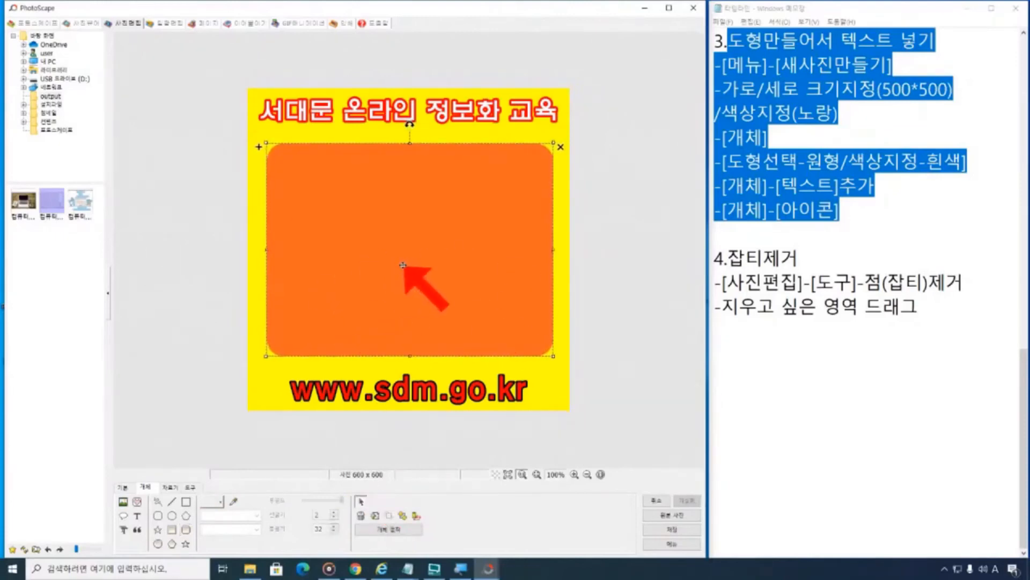
click(428, 376)
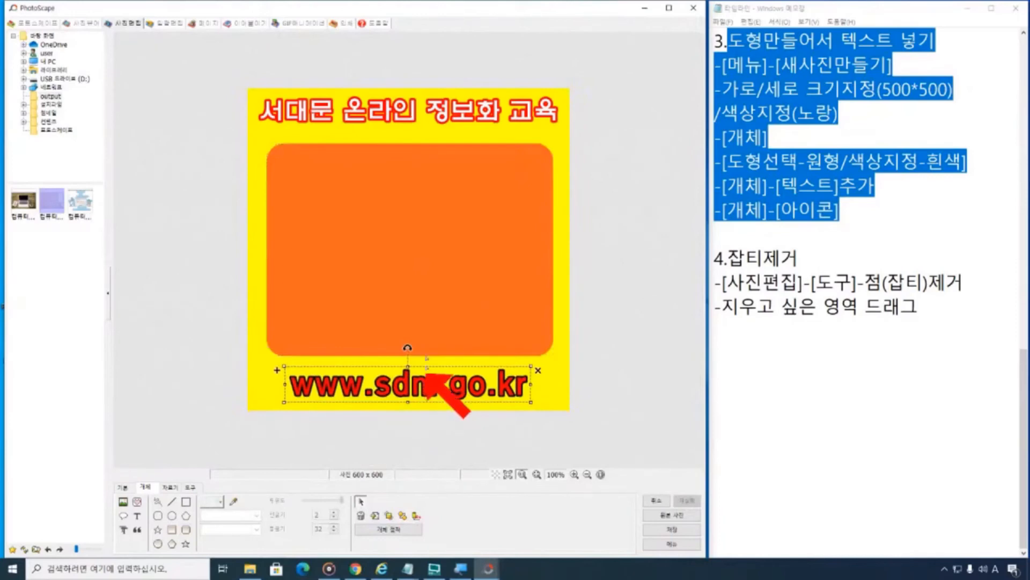
- Nudge the title slightly down and delete the orange rounded rectangle
drag(424, 113, 422, 119)
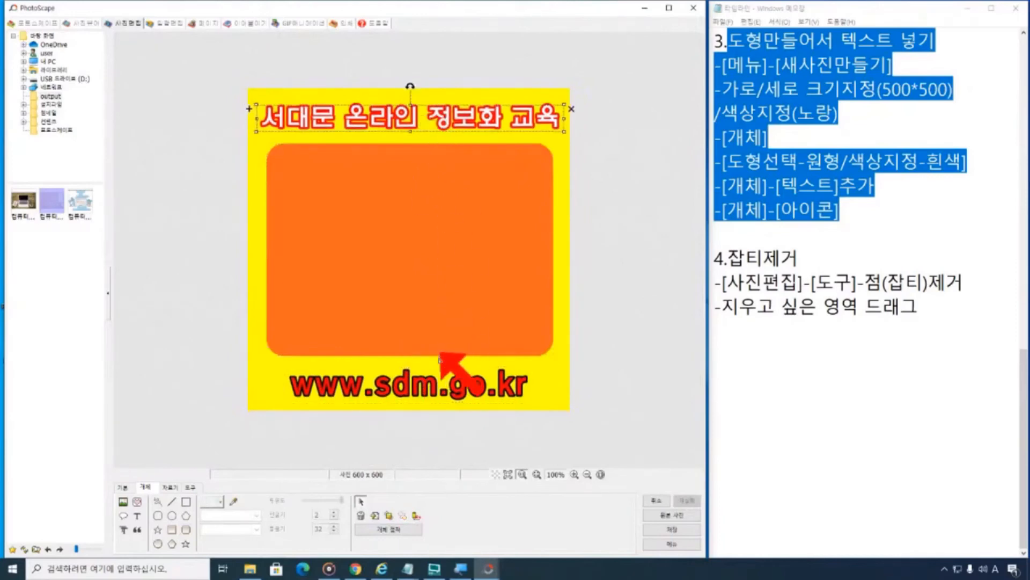
click(440, 289)
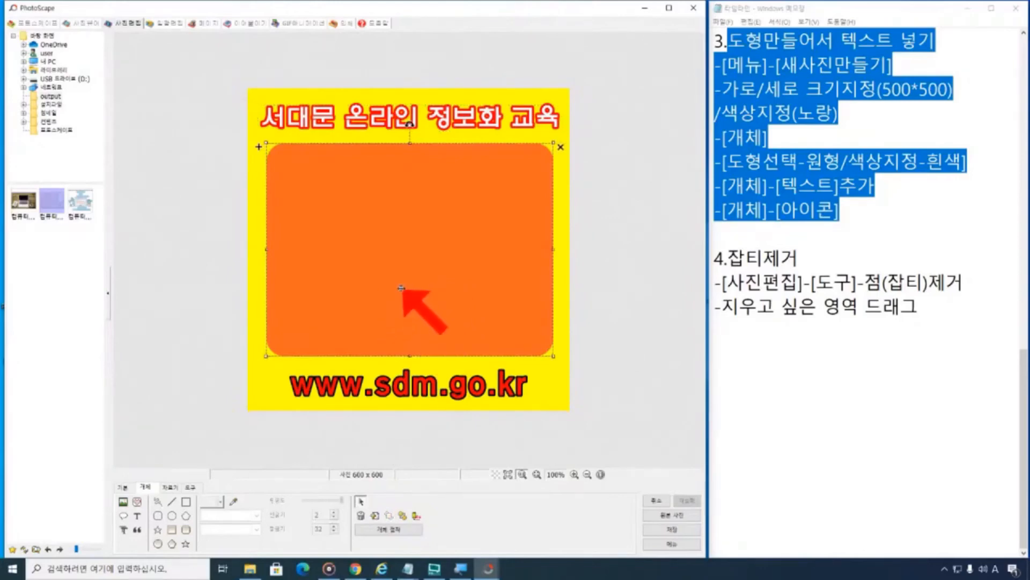
key(Delete)
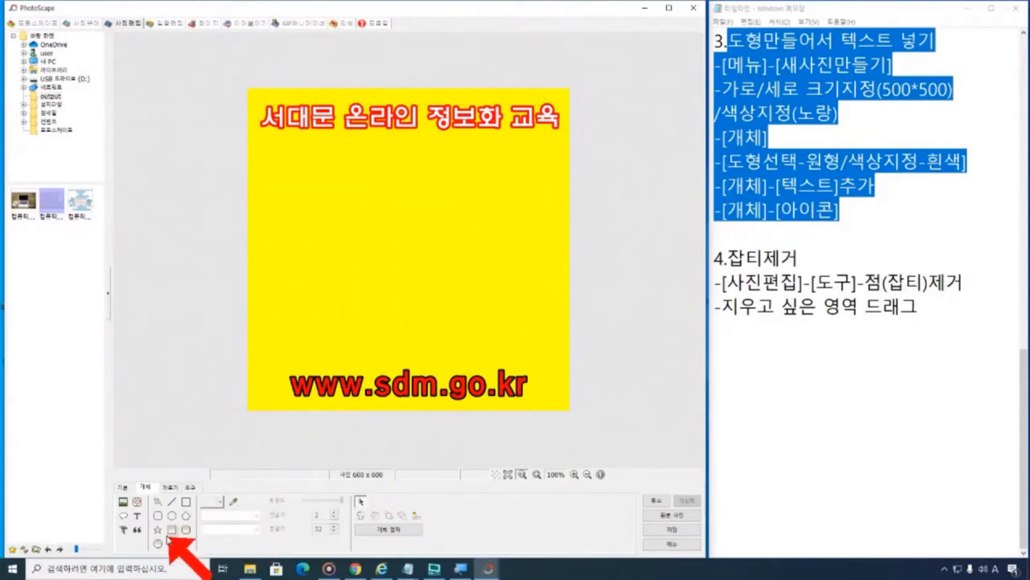
- Draw a large filled white rounded rectangle between the title and the web address
click(185, 530)
click(215, 503)
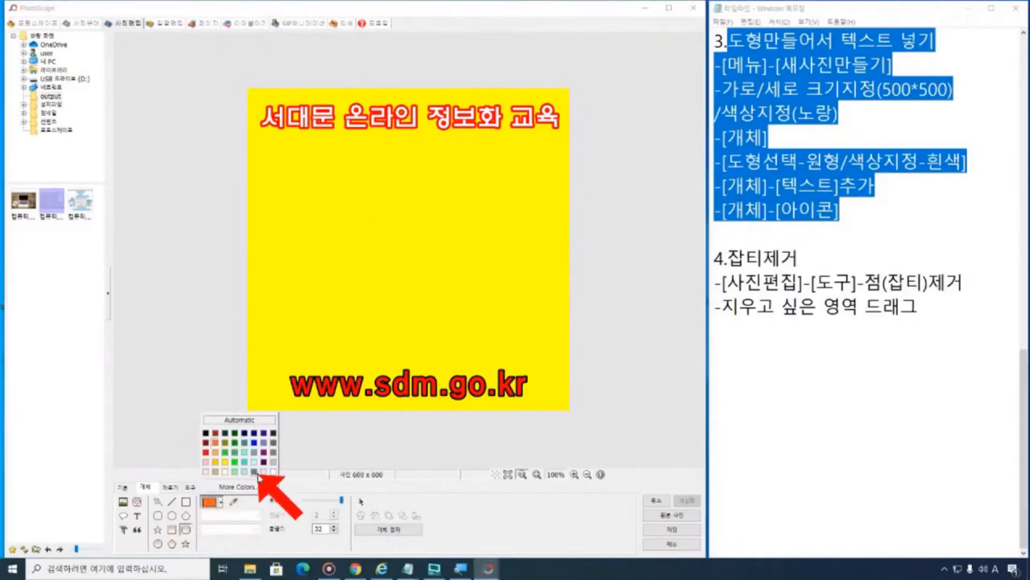
click(273, 472)
drag(267, 156, 554, 351)
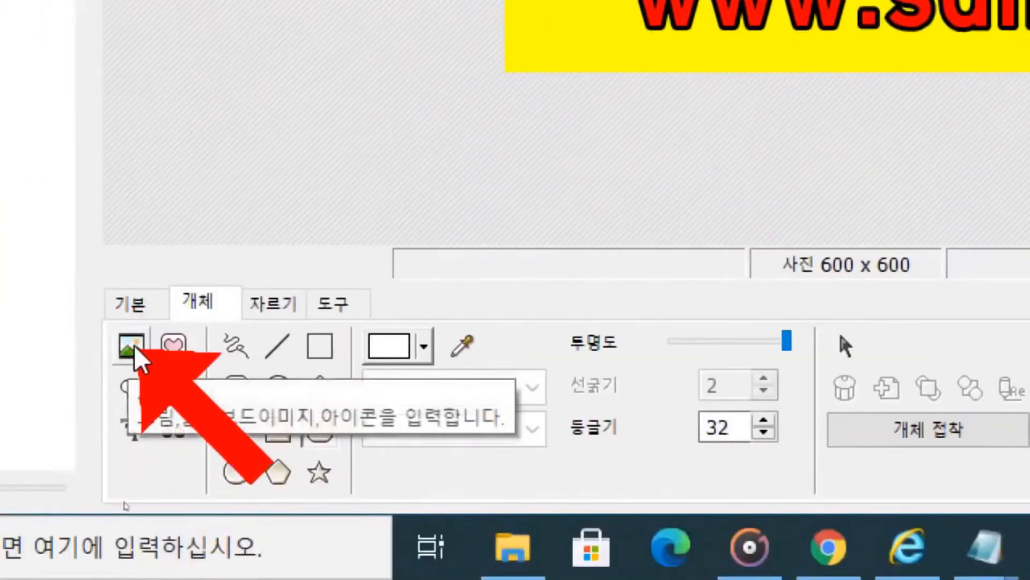
- Insert the picture file 마우스 from the desktop onto the yellow picture at its default opacity
click(130, 349)
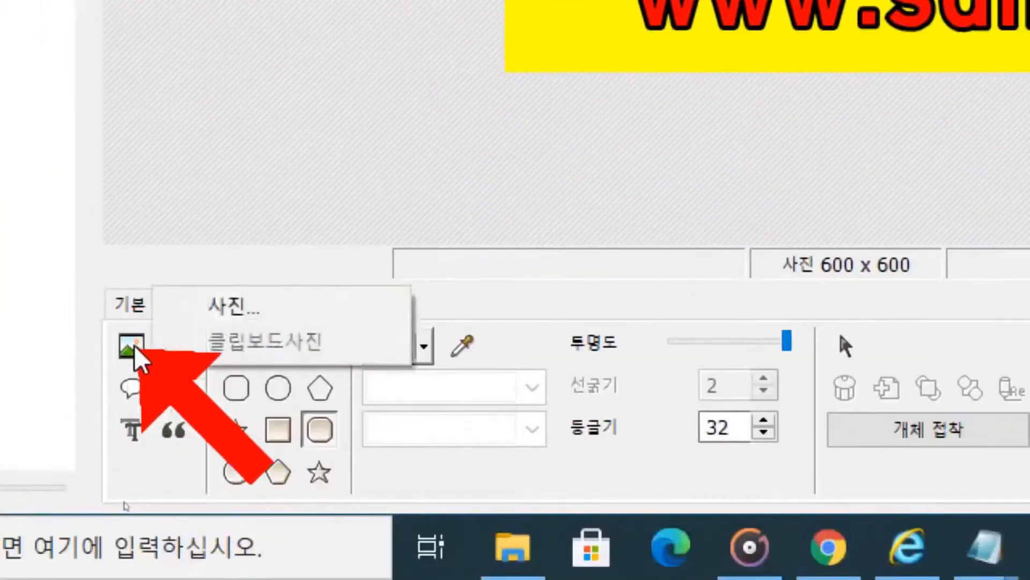
click(290, 312)
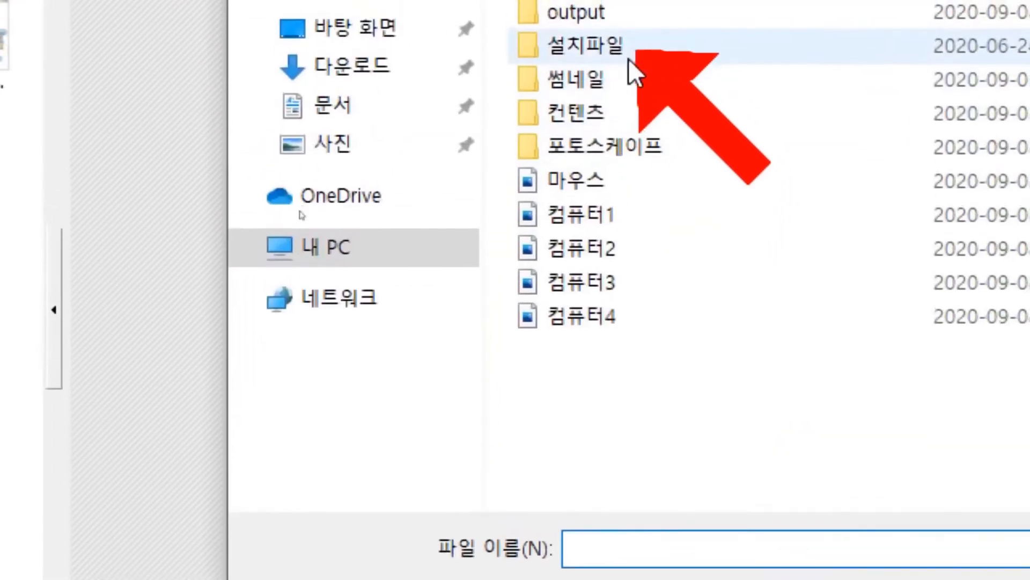
click(604, 183)
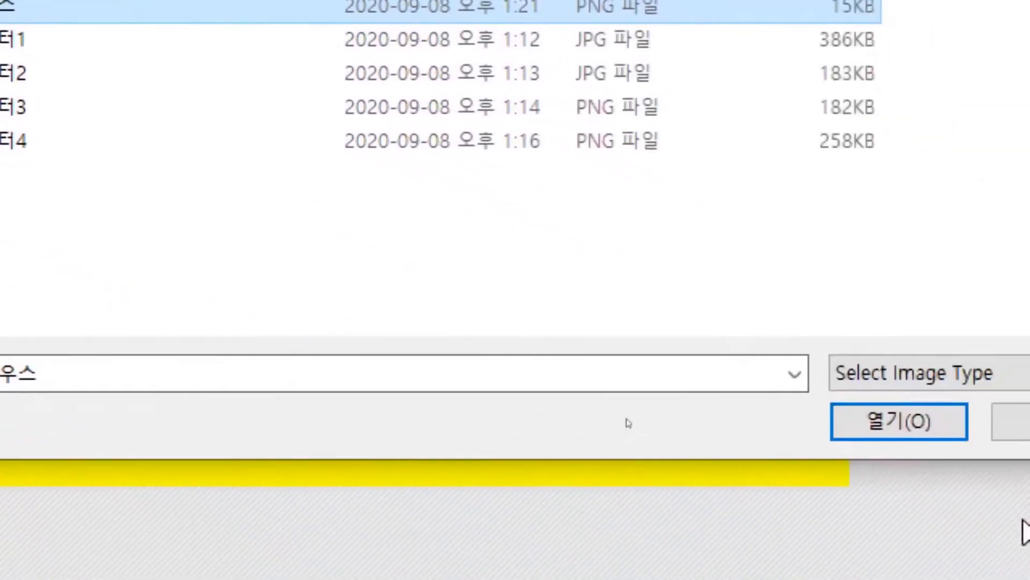
click(929, 427)
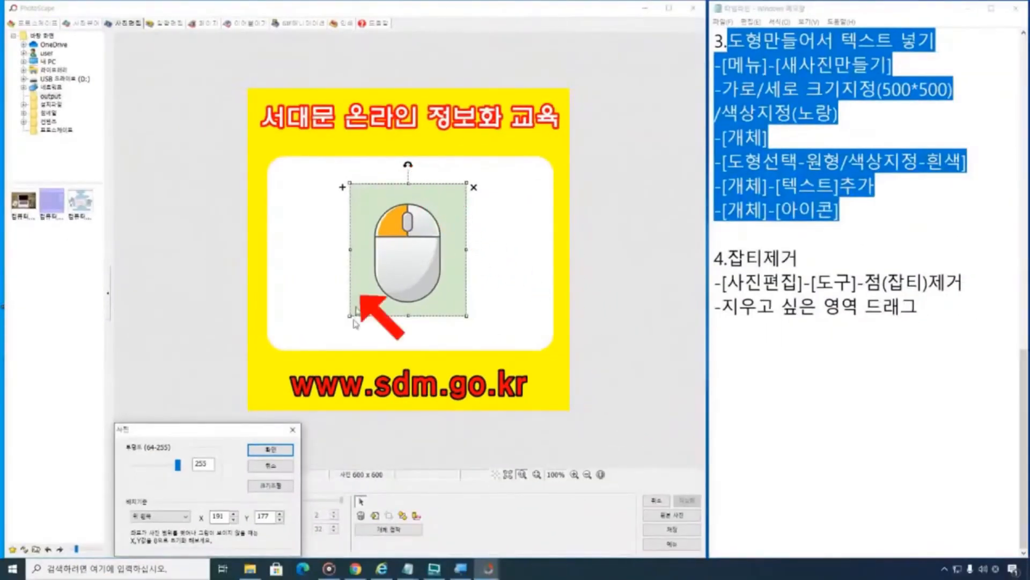
click(271, 450)
- Tilt the mouse picture slightly counterclockwise, shrink it and place it in the lower-right corner of the white rectangle
drag(409, 165, 386, 179)
mouse_move(486, 292)
mouse_down()
mouse_move(449, 272)
mouse_move(512, 303)
mouse_move(497, 295)
mouse_up()
click(608, 304)
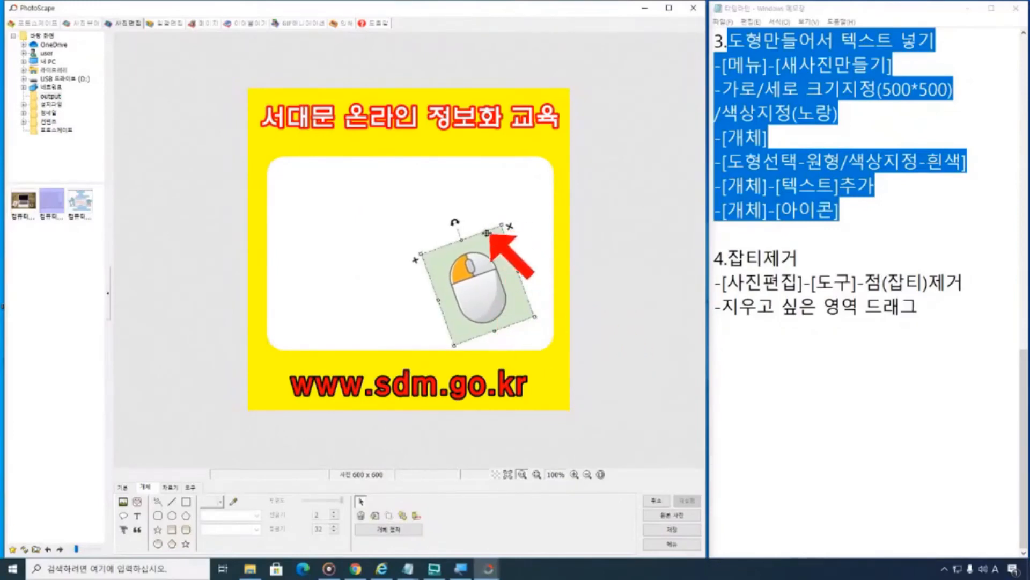
mouse_move(534, 318)
mouse_down()
mouse_move(502, 297)
mouse_move(521, 307)
mouse_up()
click(620, 278)
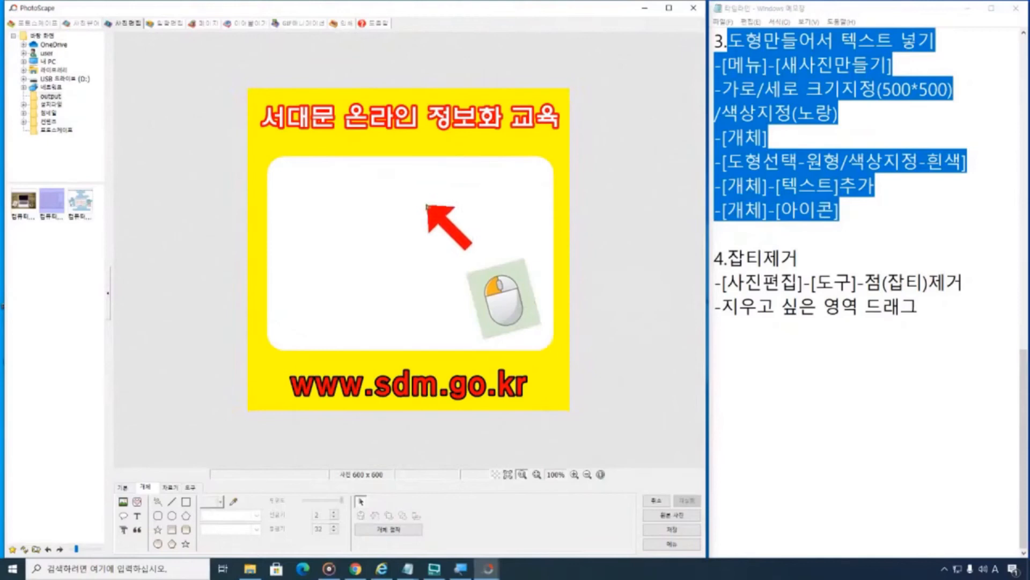
click(137, 518)
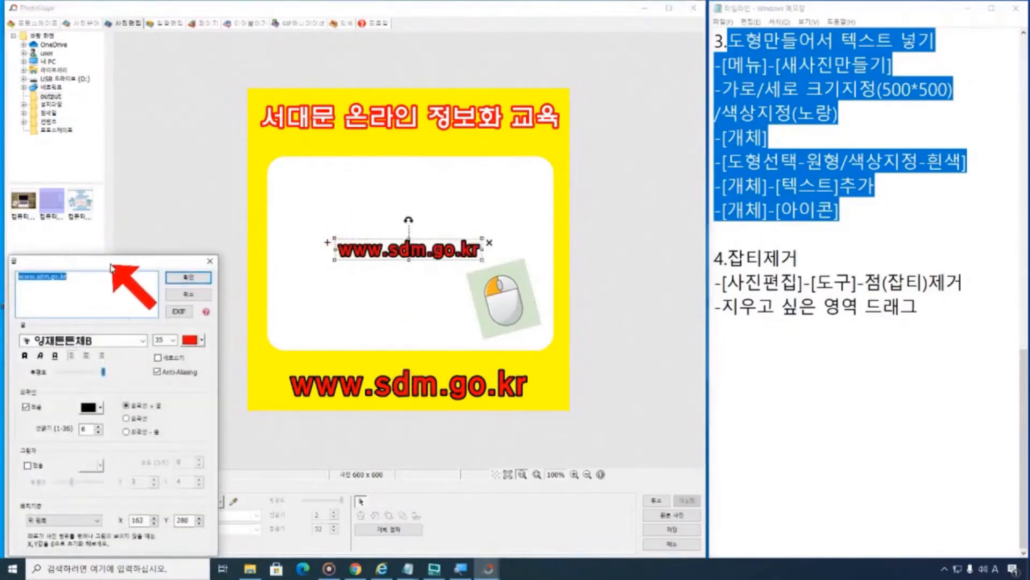
drag(111, 267, 180, 254)
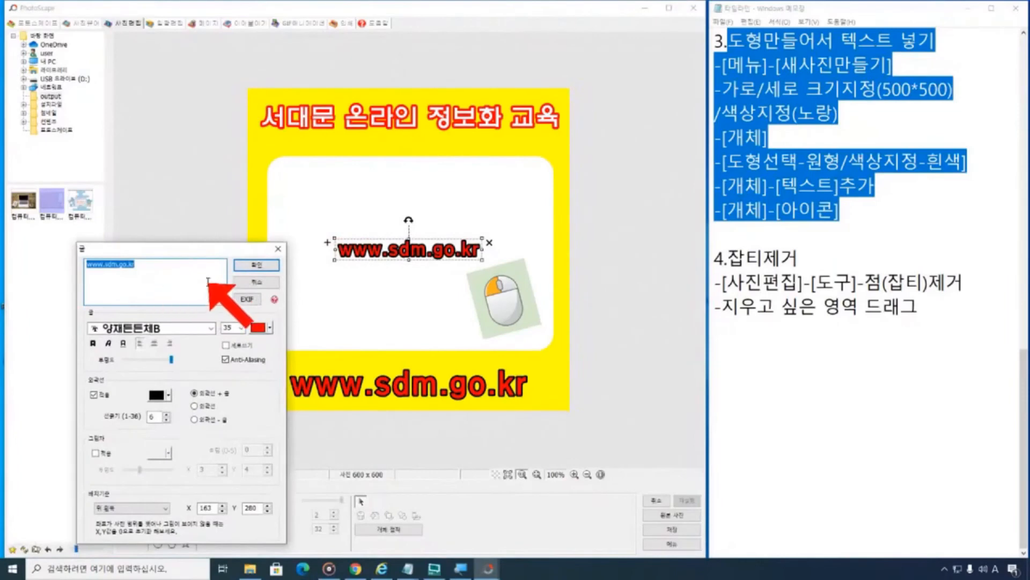
click(255, 282)
drag(353, 277, 364, 225)
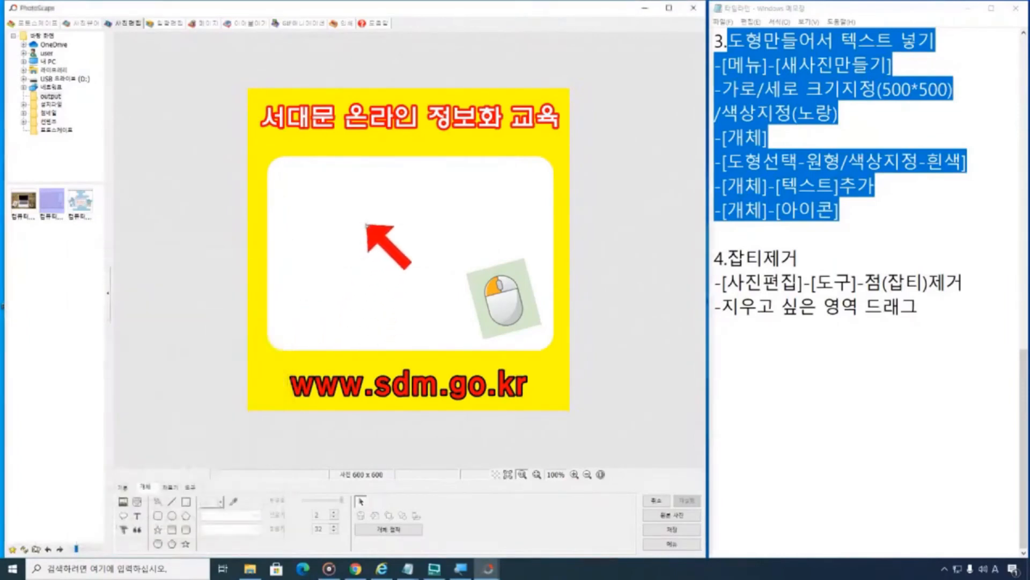
- Stretch the white rectangle's upper edge slightly towards the title
click(366, 224)
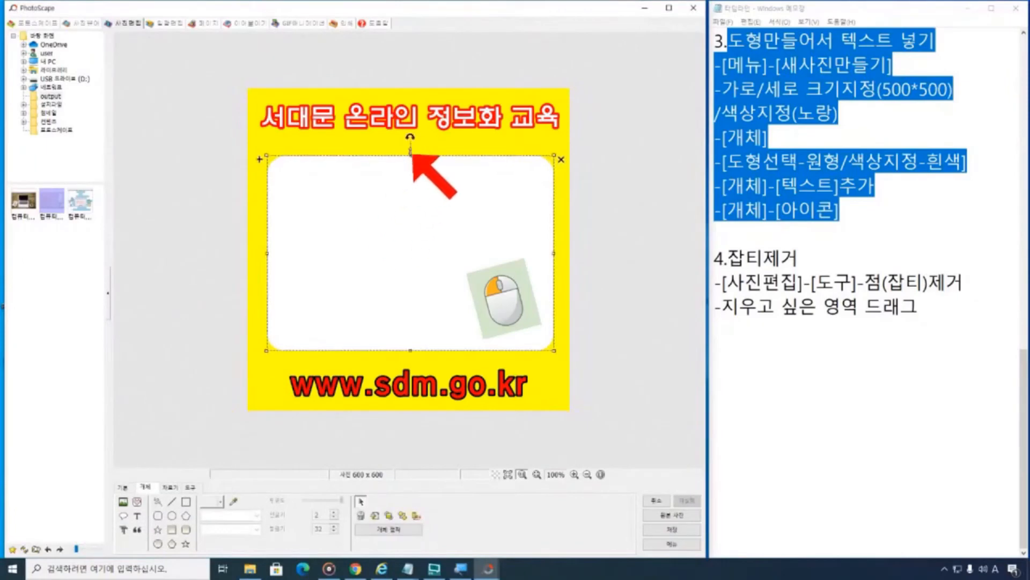
drag(411, 156, 412, 146)
click(585, 203)
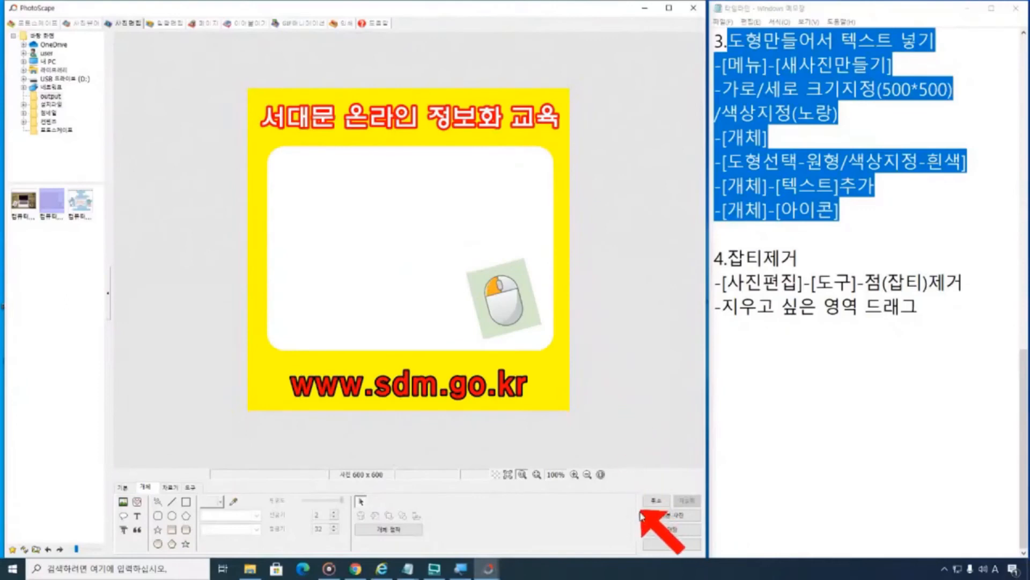
- Save the picture under a new name as the JPEG file 과정안내 in the output folder
click(672, 530)
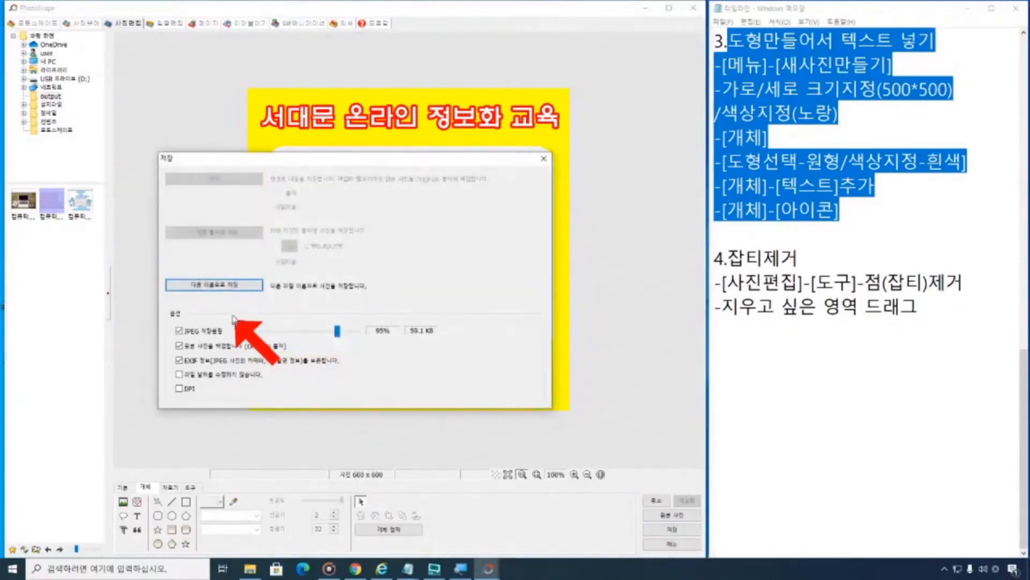
click(232, 286)
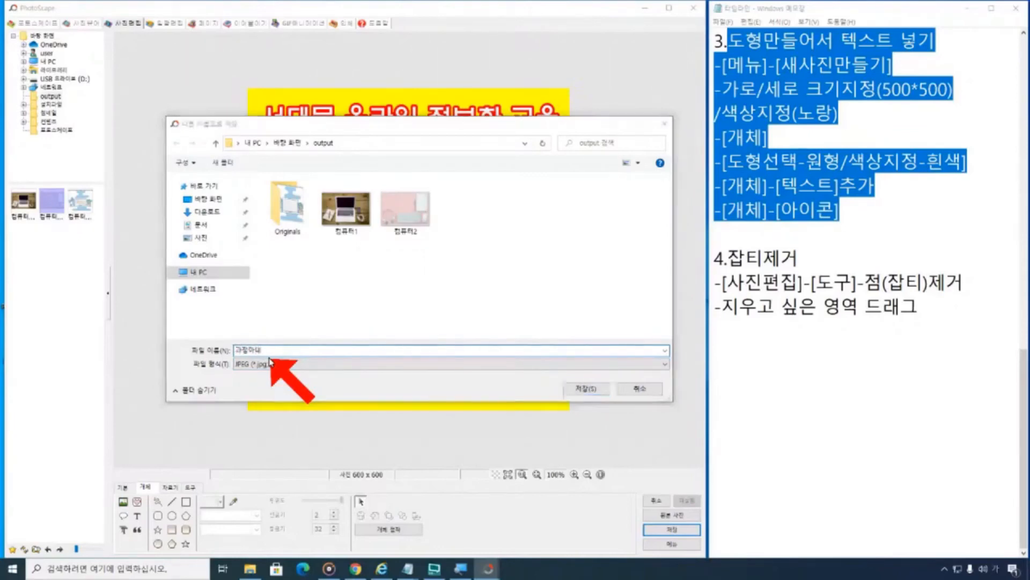
key(super)
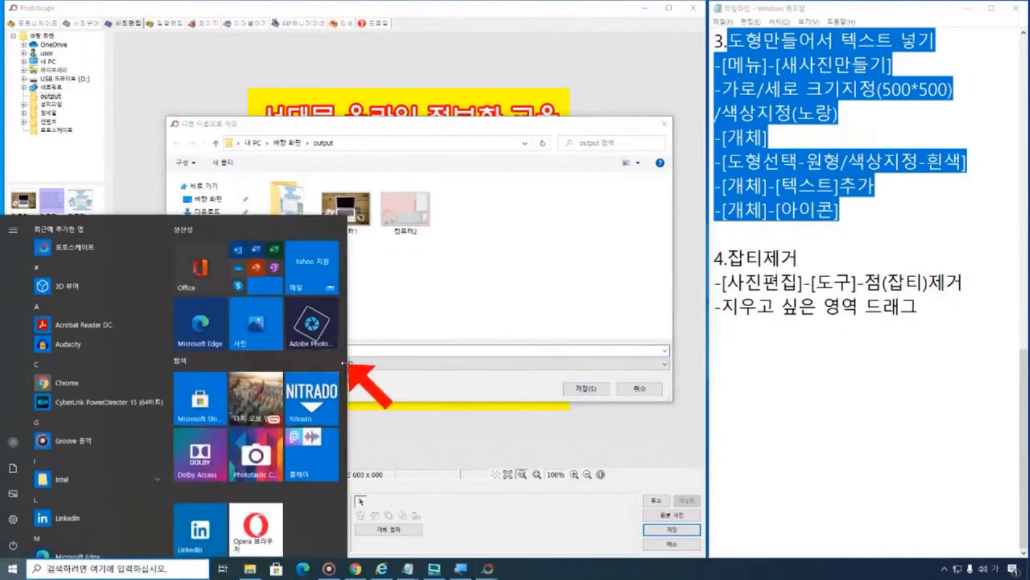
key(super)
click(310, 348)
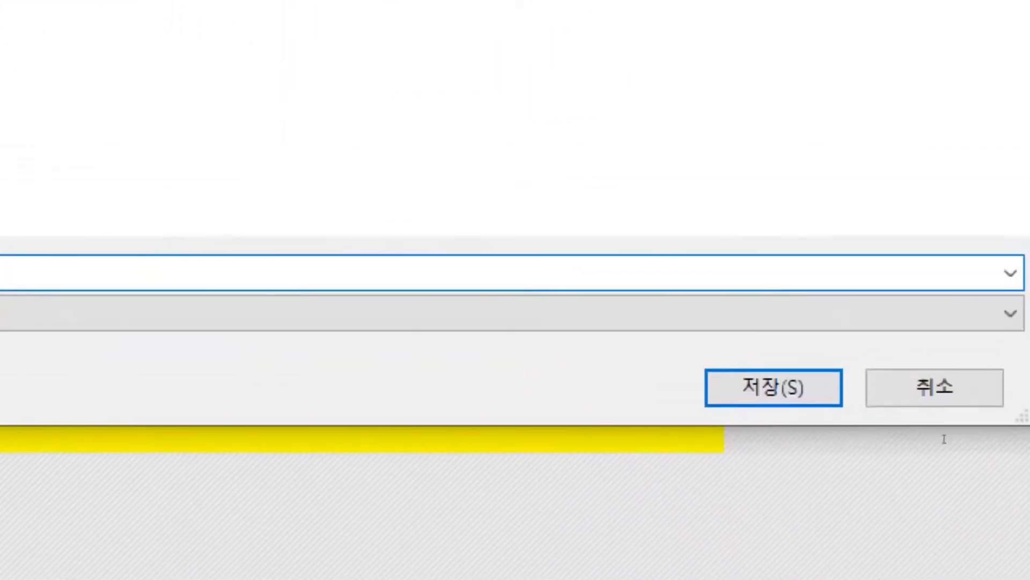
click(794, 387)
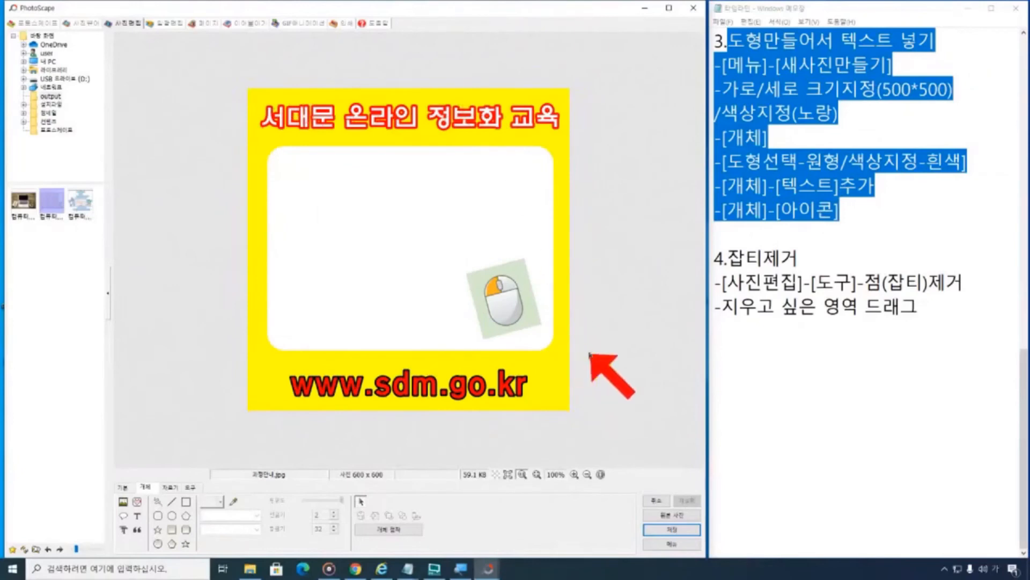
- View the other computer pictures stored in the output folder one after another
click(83, 205)
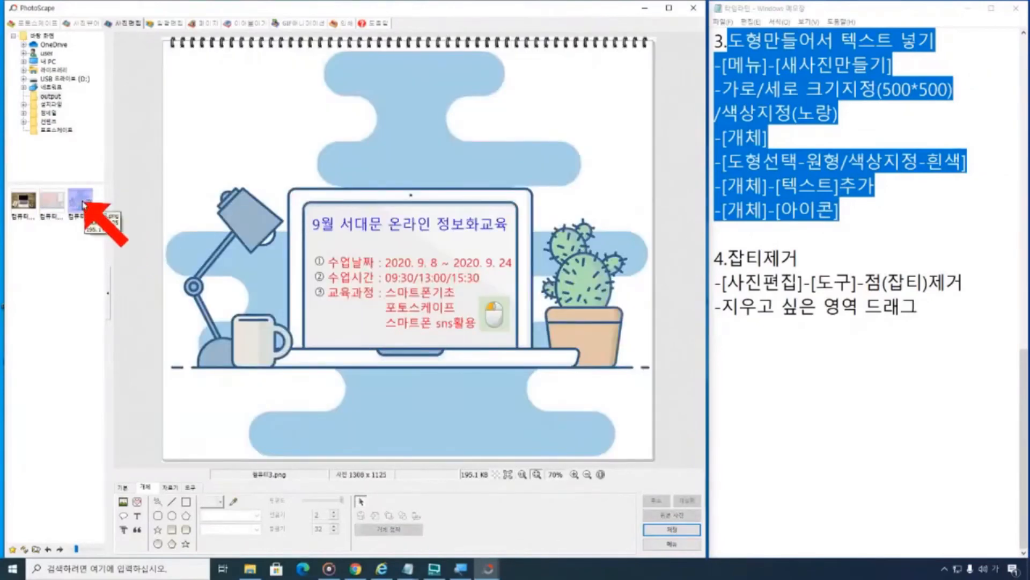
click(46, 210)
click(20, 211)
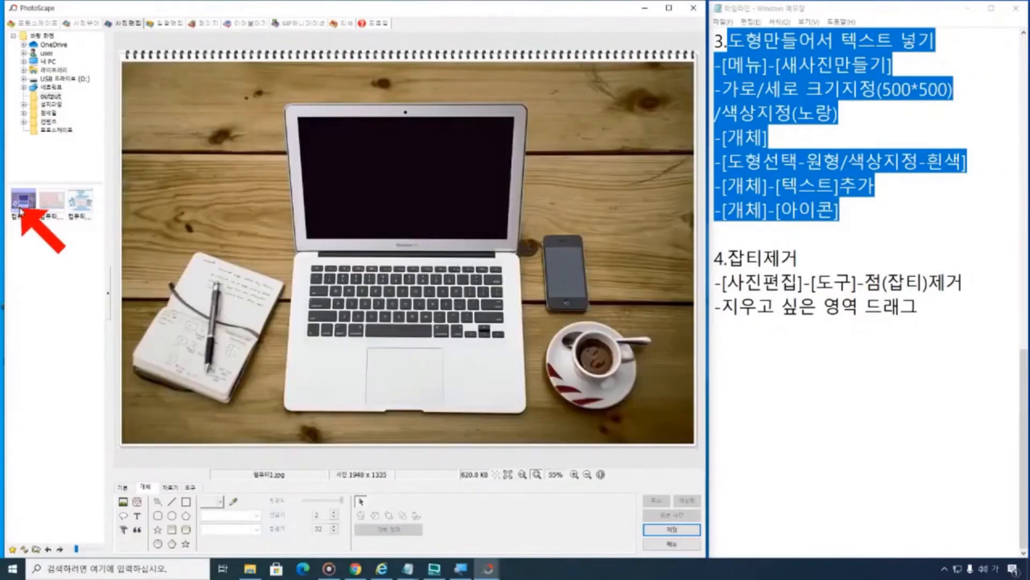
click(52, 202)
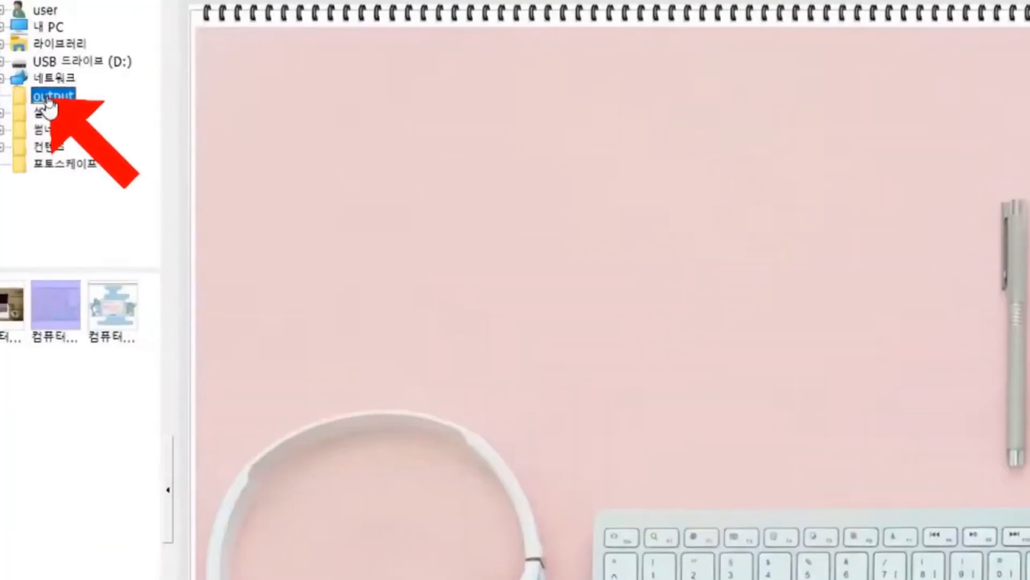
- Switch to the desktop folder and return to the output folder to refresh its thumbnails
click(80, 42)
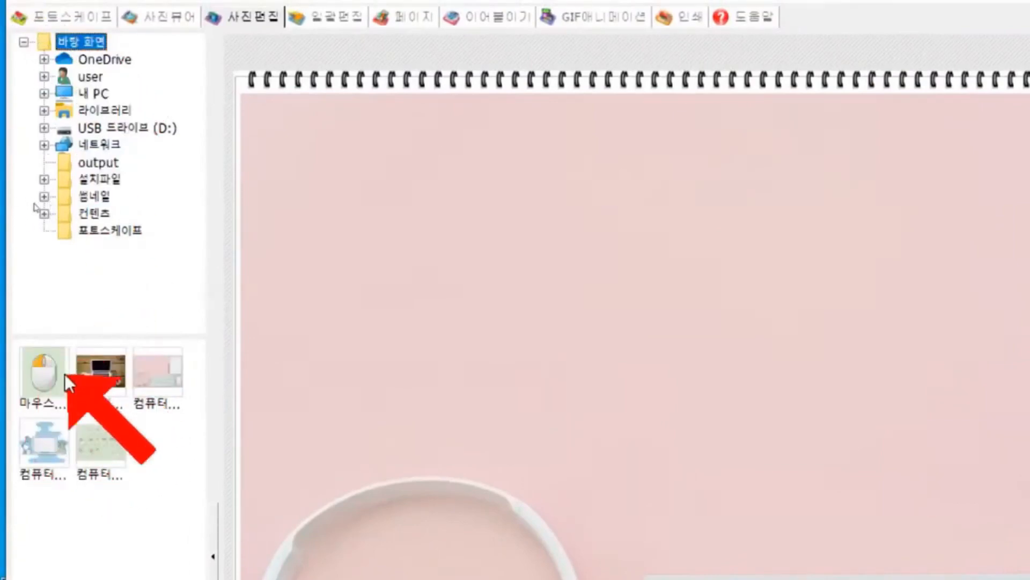
click(170, 443)
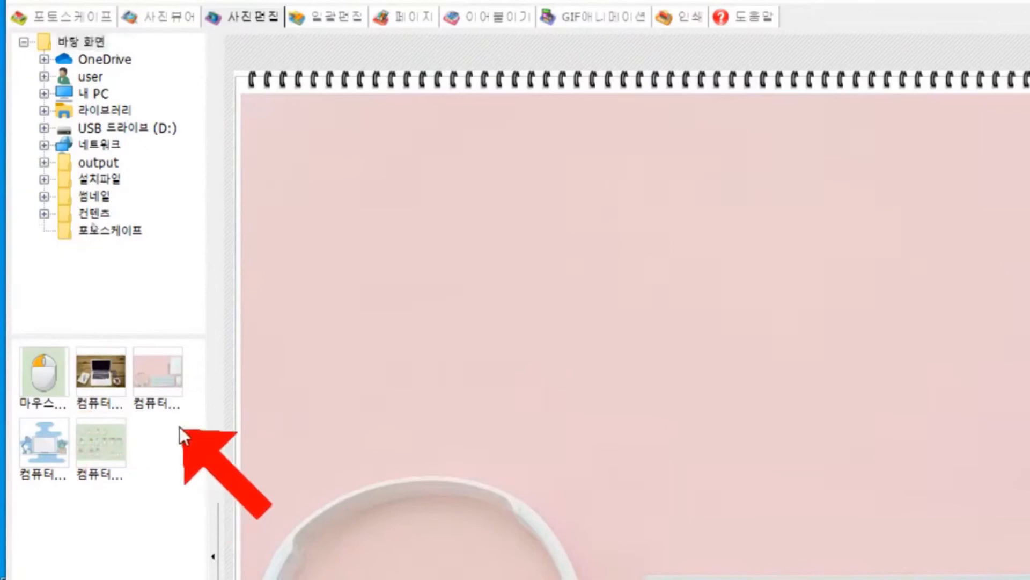
double_click(96, 163)
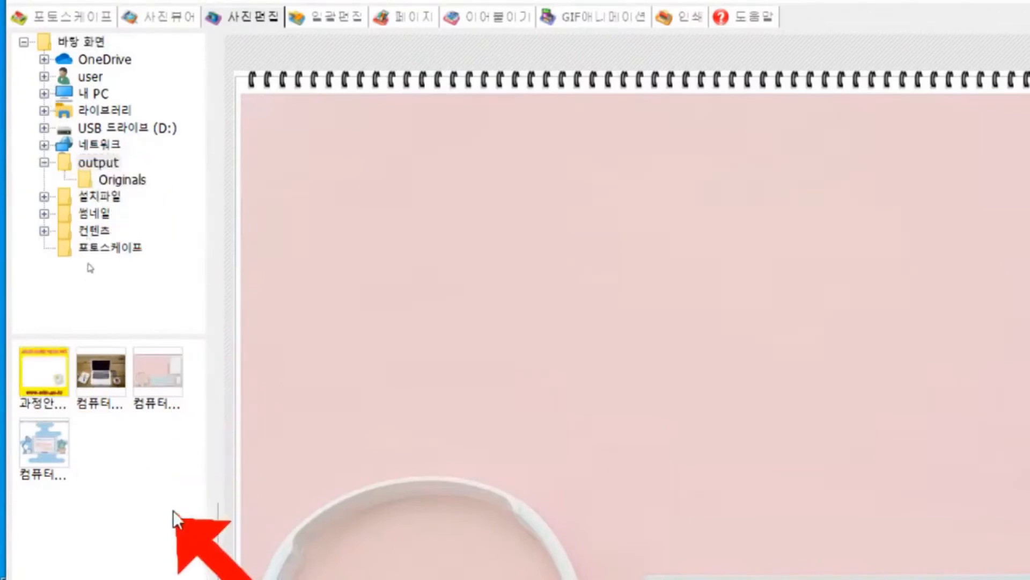
click(103, 164)
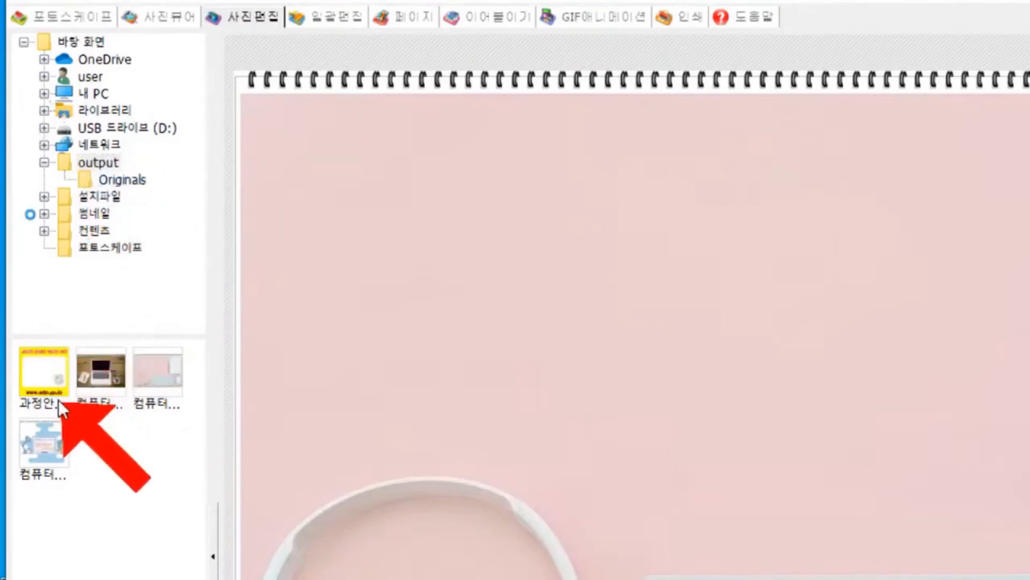
- Look through the pictures in the output folder and reopen the yellow picture 과정안내
click(59, 400)
click(101, 381)
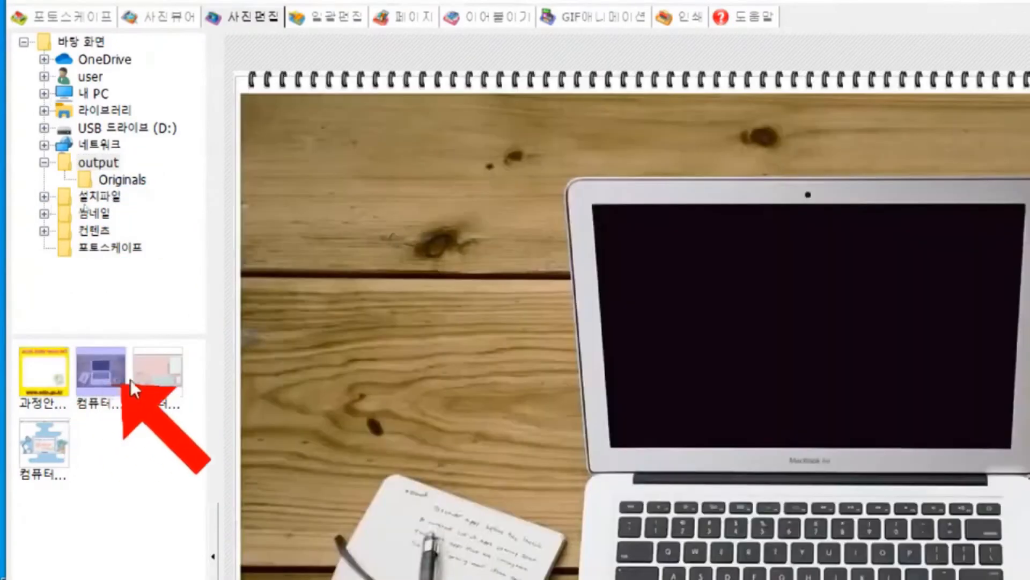
click(63, 379)
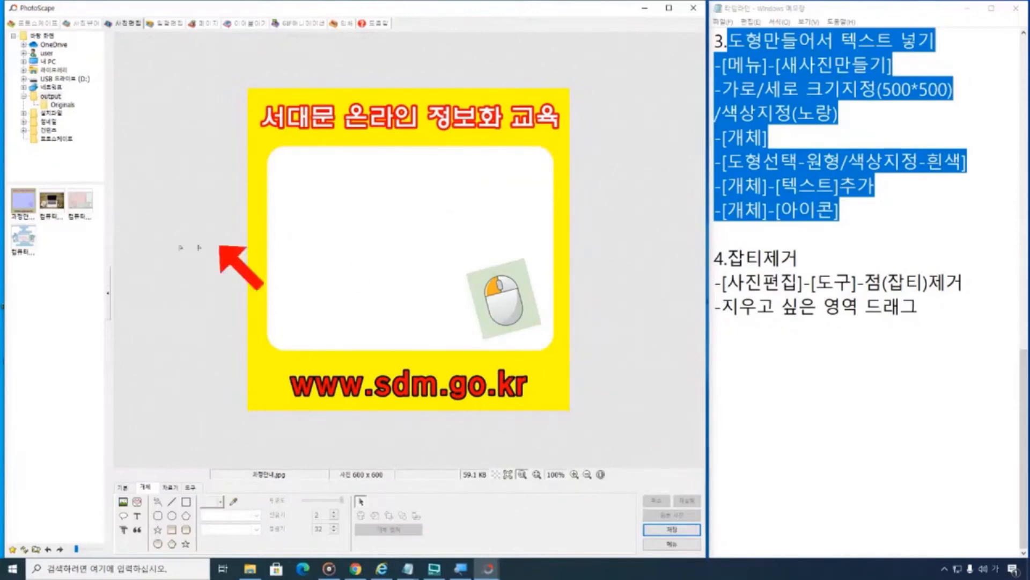
click(29, 251)
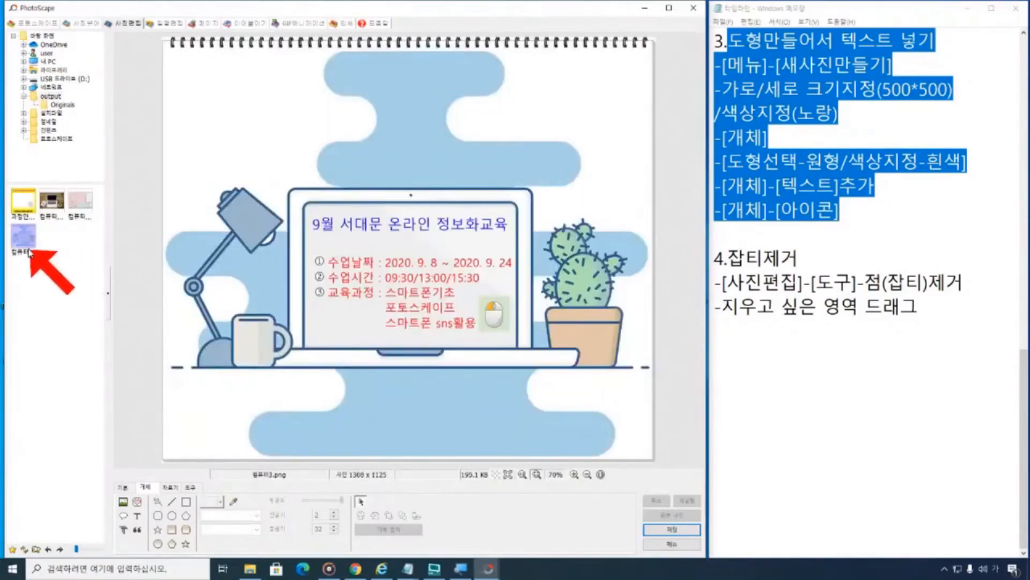
click(28, 212)
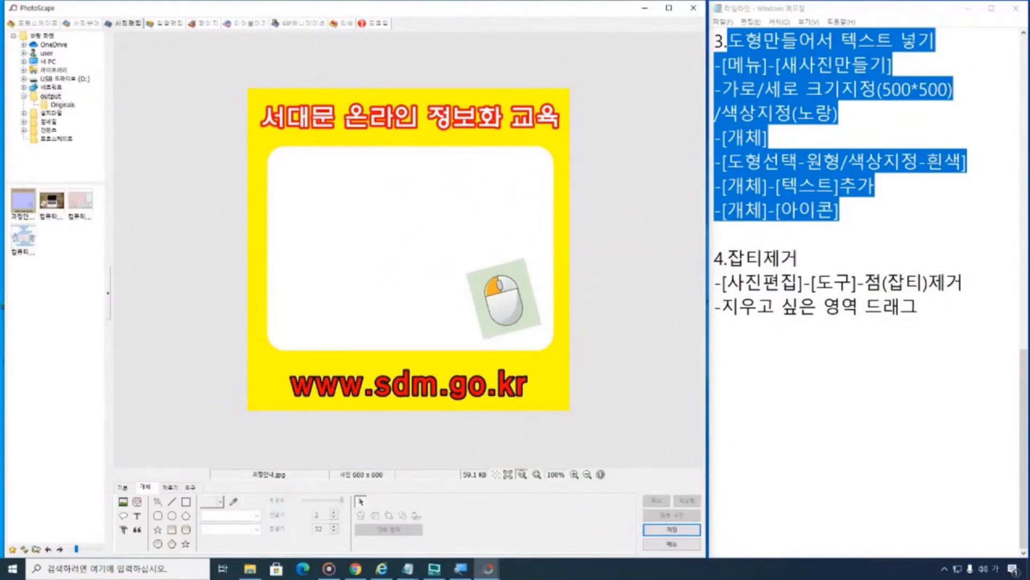
- Add a text object to the yellow picture with the lines #구민정보화교육 and #비대면온라인교육
key(alt+Tab)
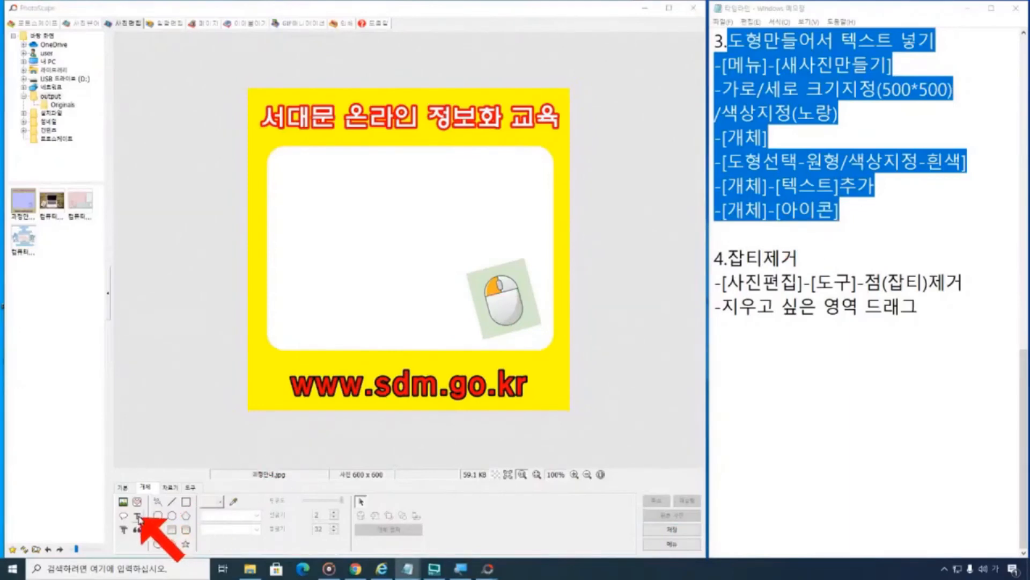
click(138, 517)
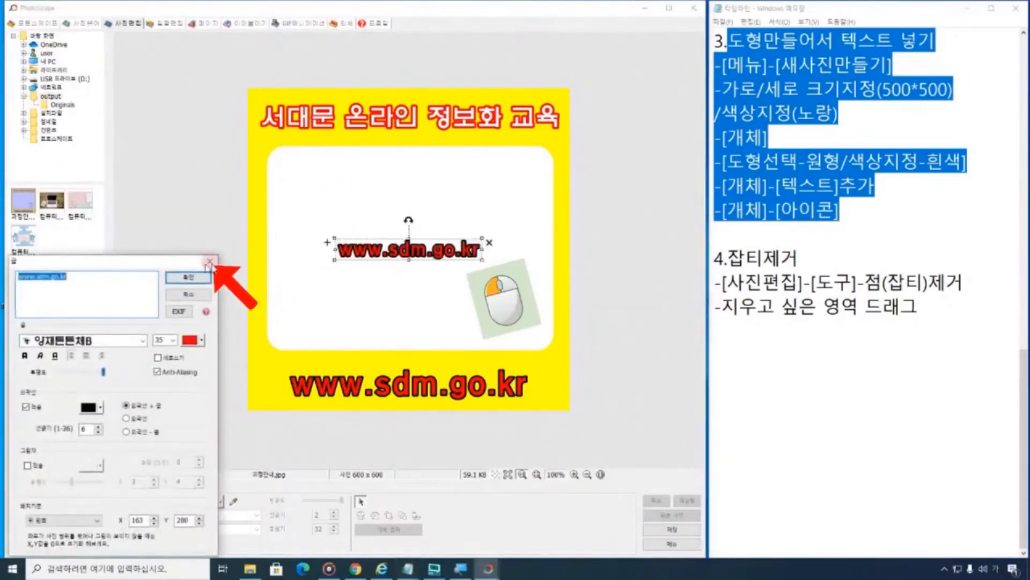
drag(294, 263, 613, 185)
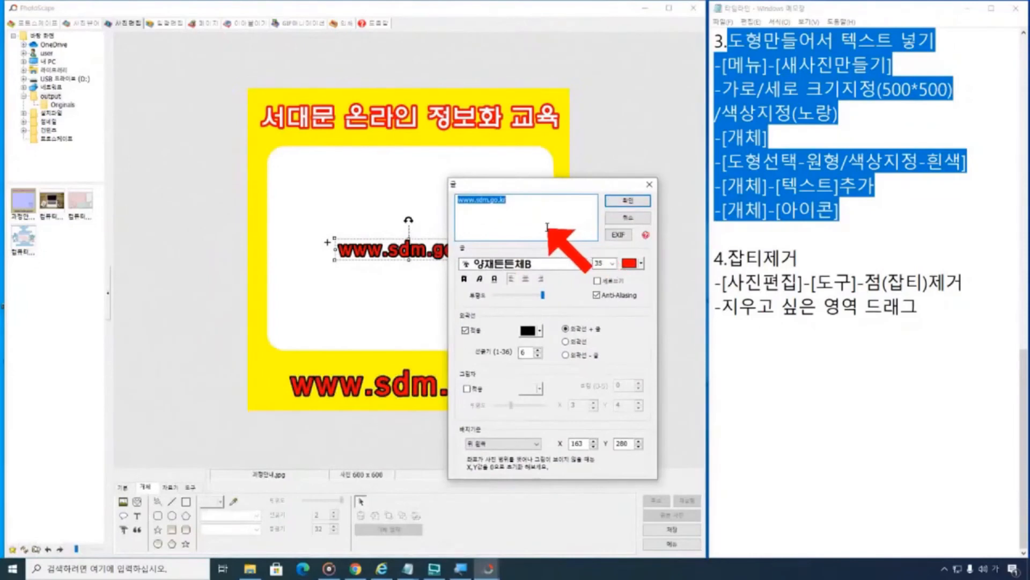
key(BackSpace)
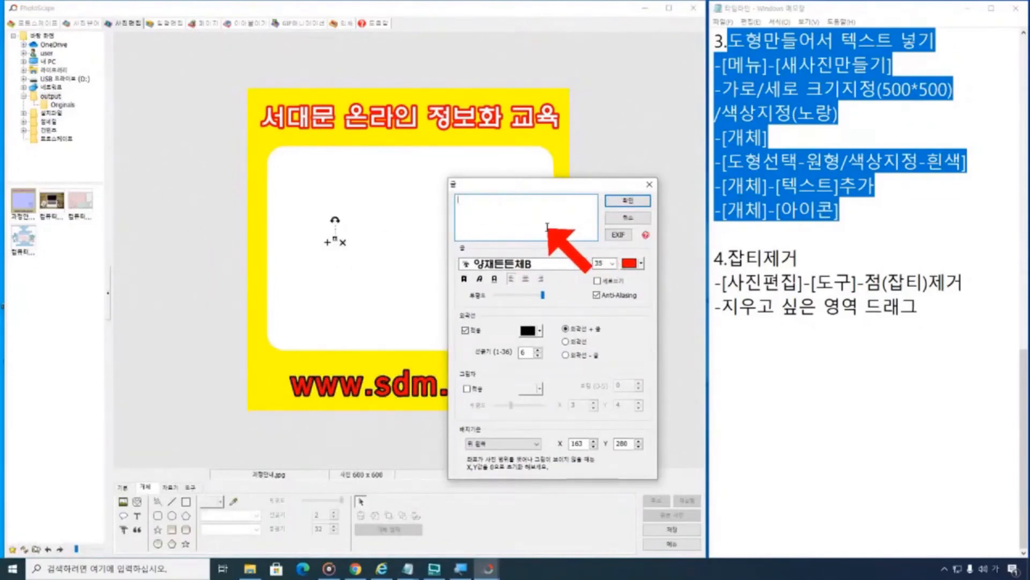
text(구민정보화교)
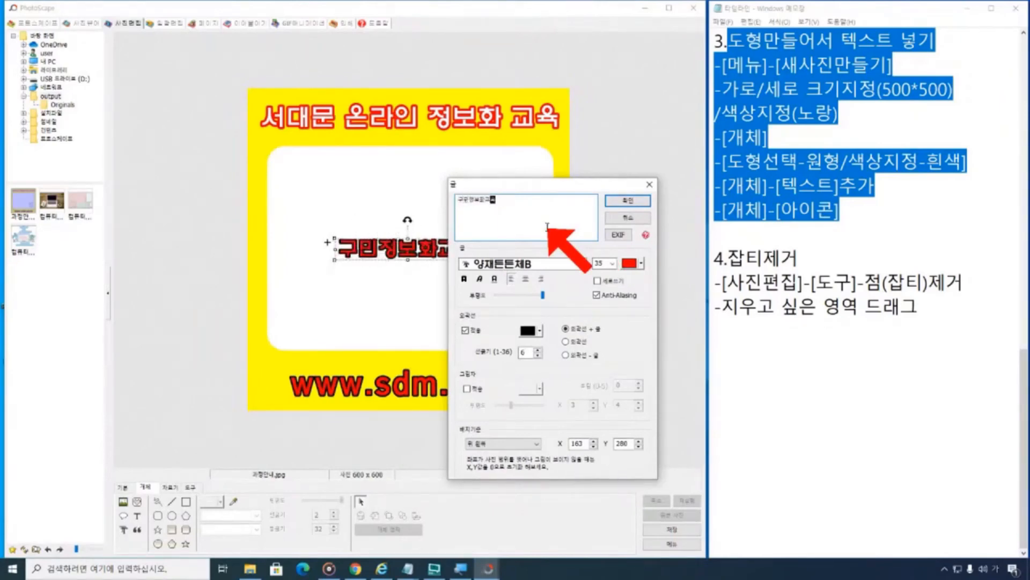
text(#)
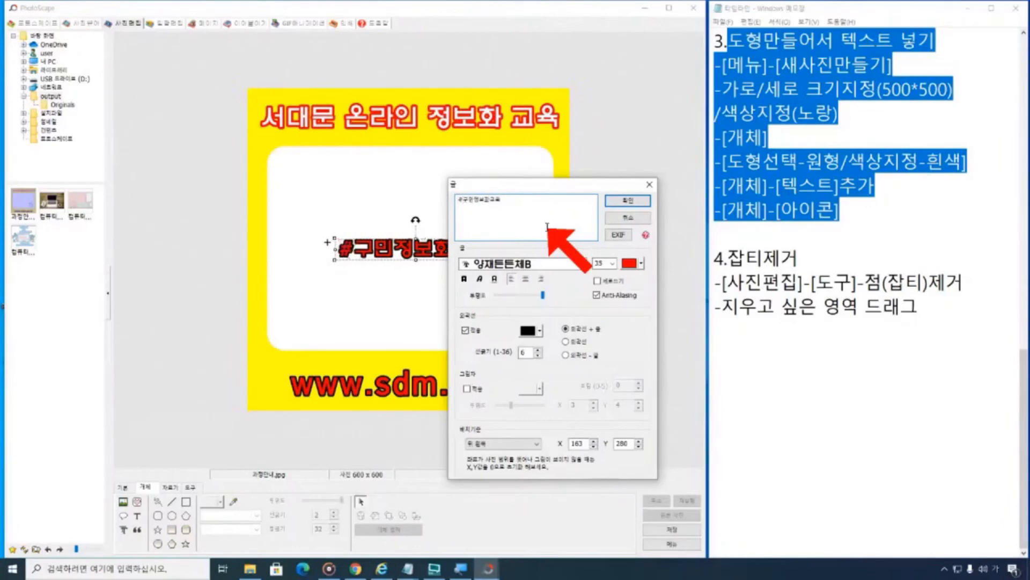
key(Return)
text(#)
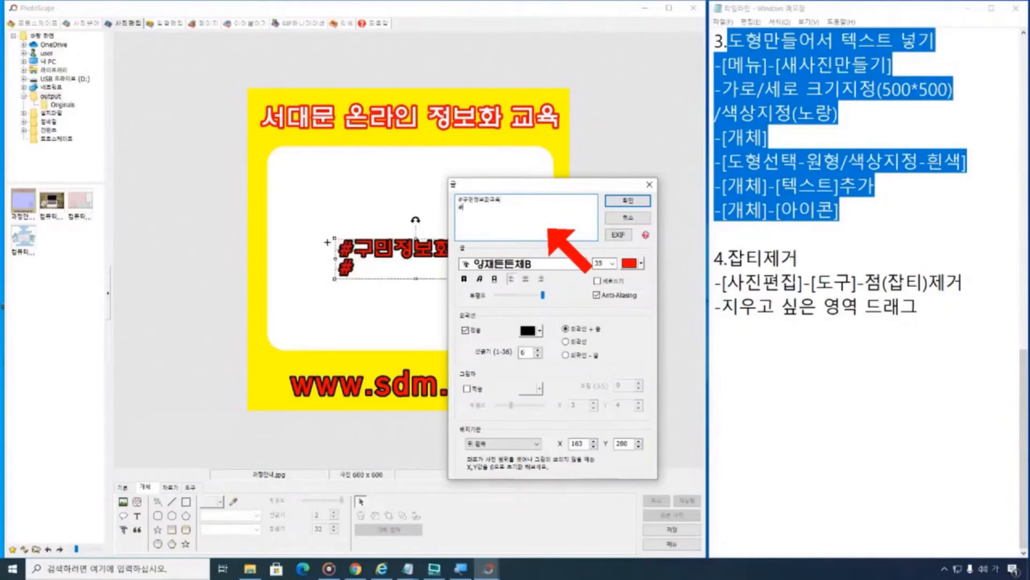
text(비대면온라인교육)
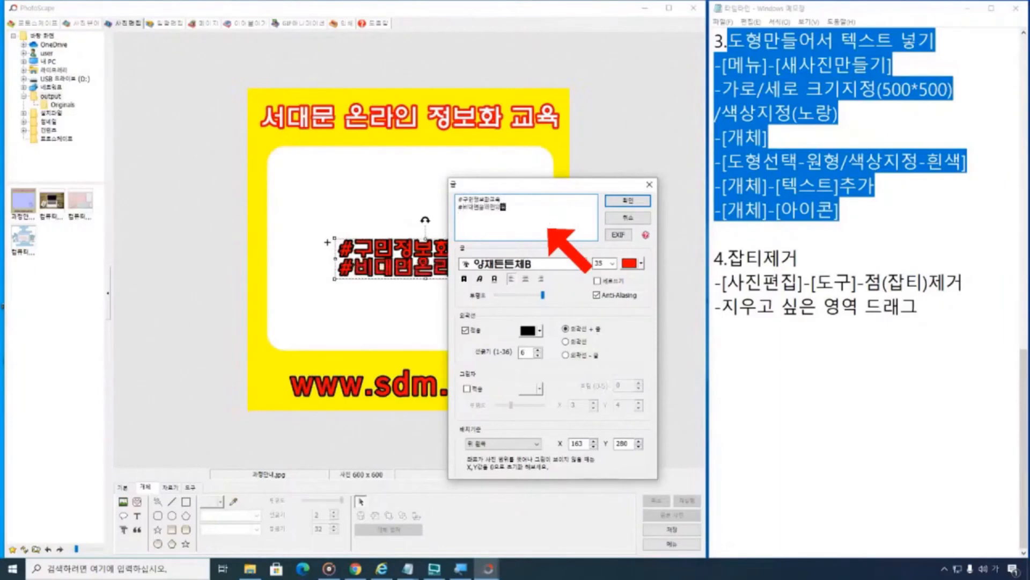
- Extend the text with two more lines, #스마트폰강의교육 and #포토스케이프교육
drag(548, 188, 638, 183)
text(#)
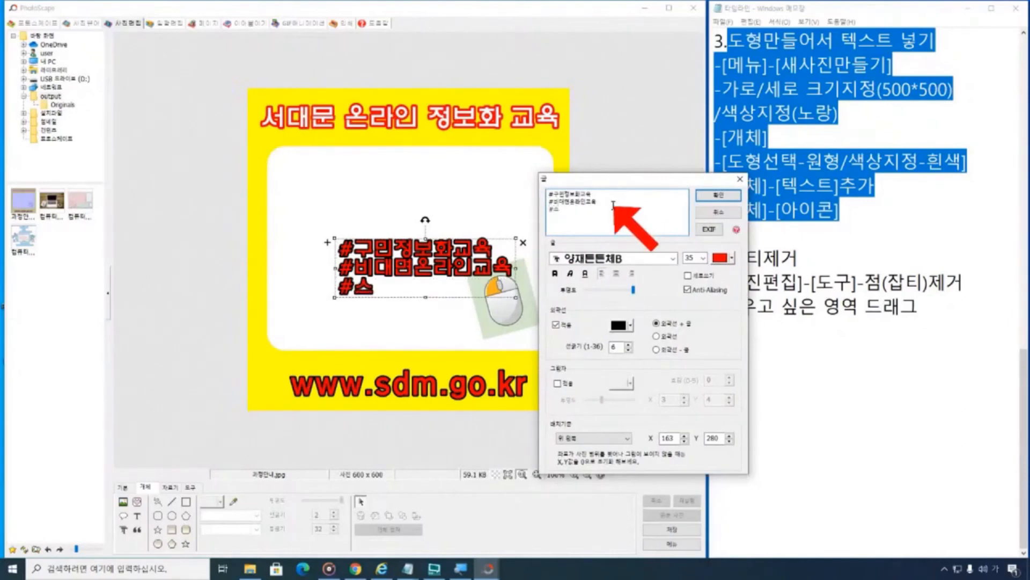
text(스마트)
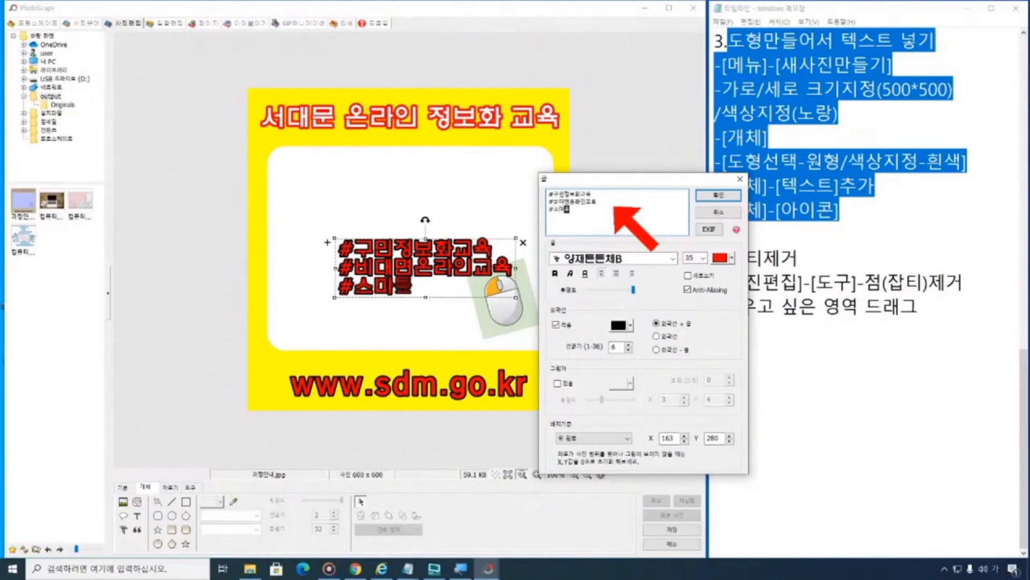
text(폰광오교유)
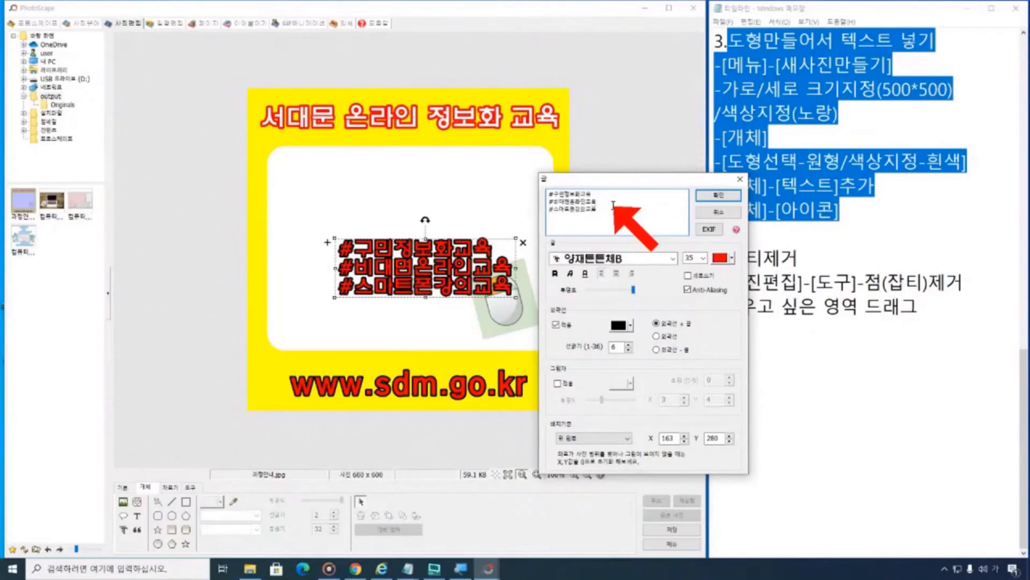
key(Return)
text(#포토)
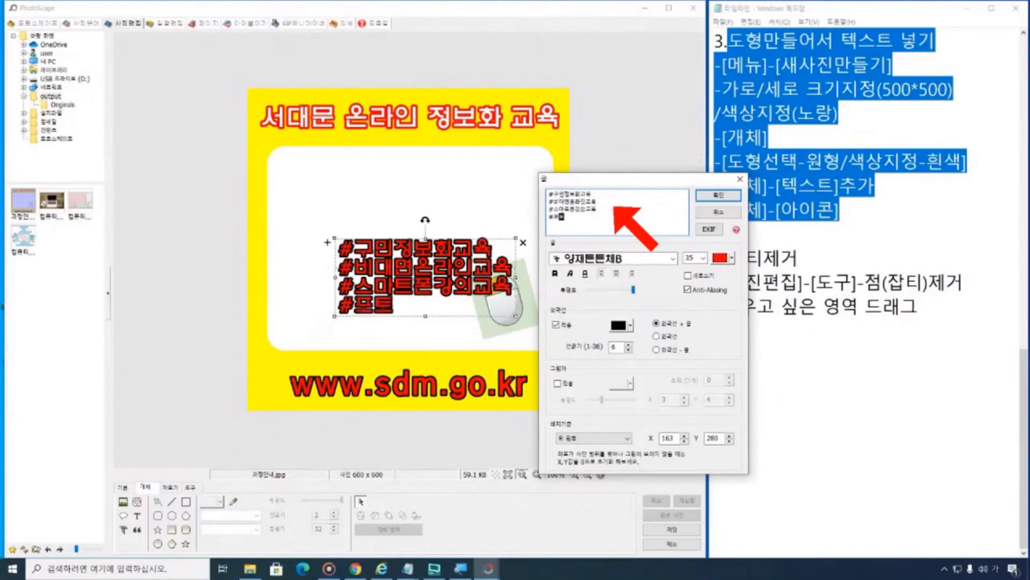
text(스케이프교육)
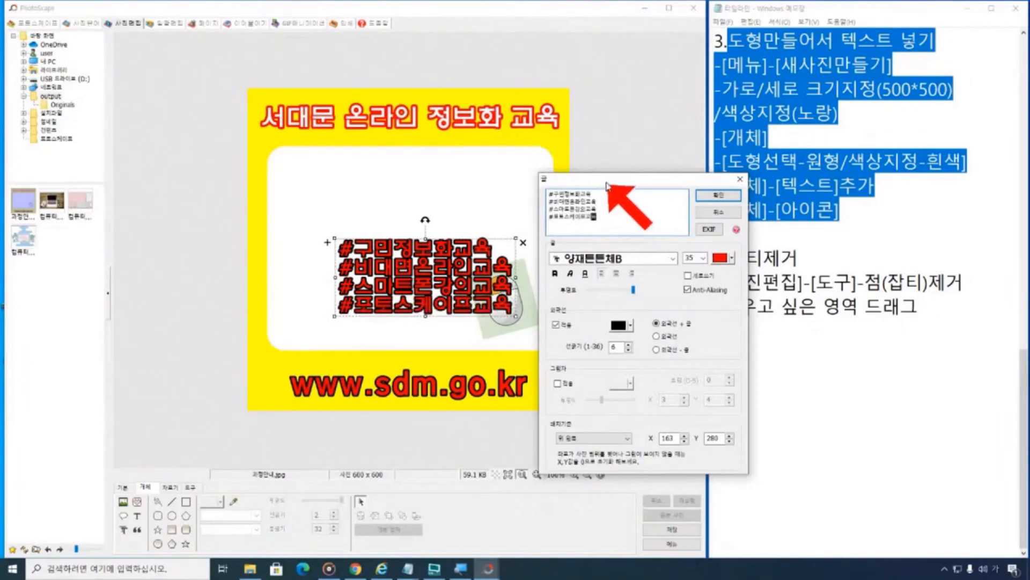
drag(606, 180, 608, 175)
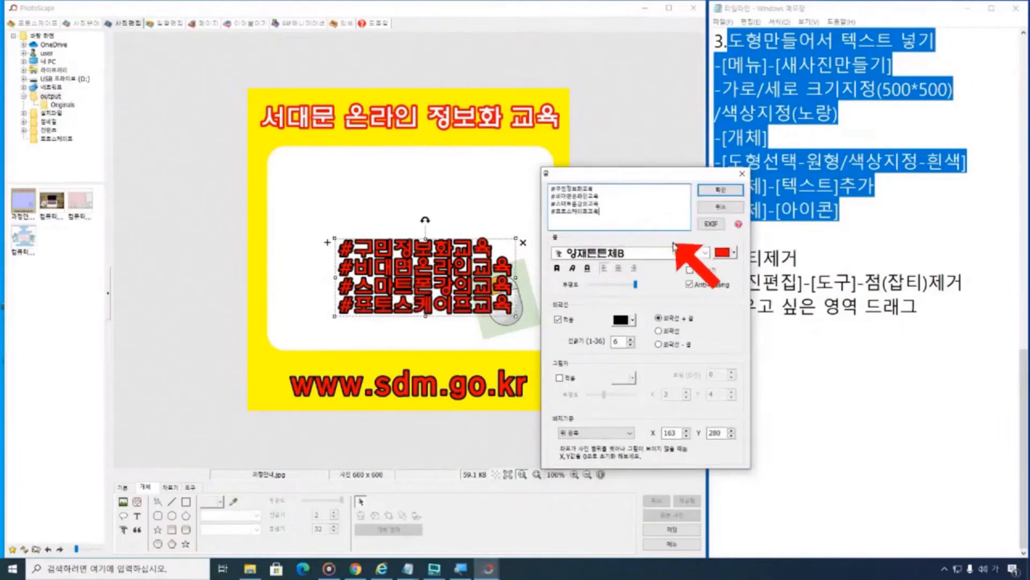
- Set the four-line text's colour to black, turn off its outline and accept the text
click(720, 253)
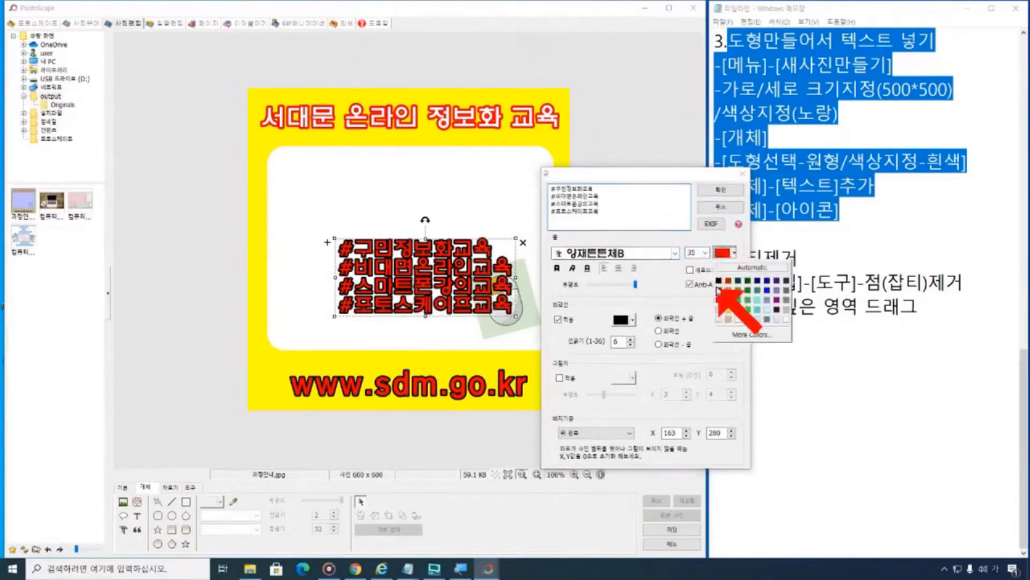
click(719, 280)
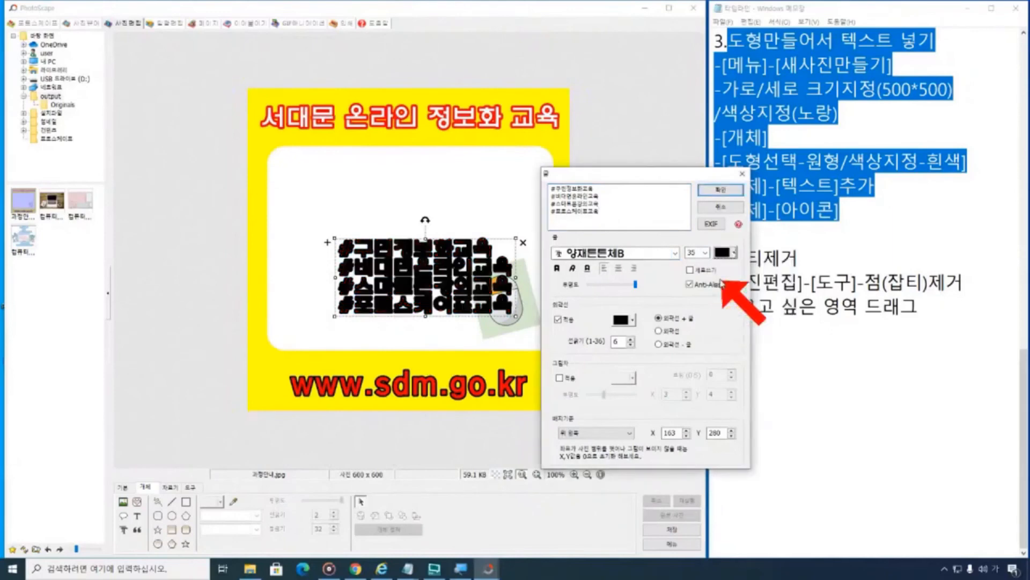
click(558, 319)
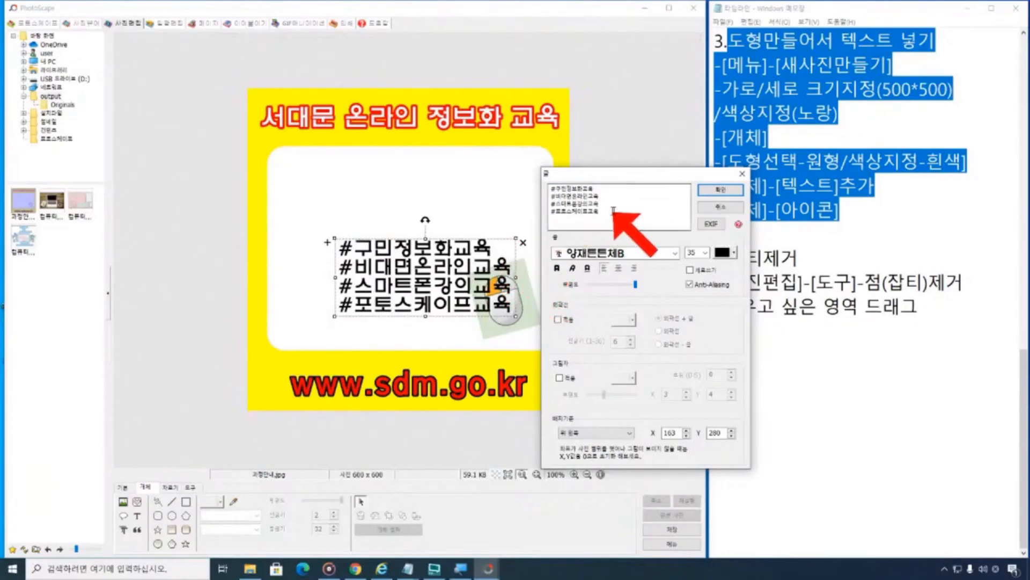
click(721, 190)
- Move the hashtag text to the upper part of the white rounded box and enlarge it to nearly fill the box's width
drag(462, 271, 416, 191)
mouse_move(470, 235)
mouse_down()
mouse_move(510, 261)
mouse_move(474, 239)
mouse_up()
click(597, 309)
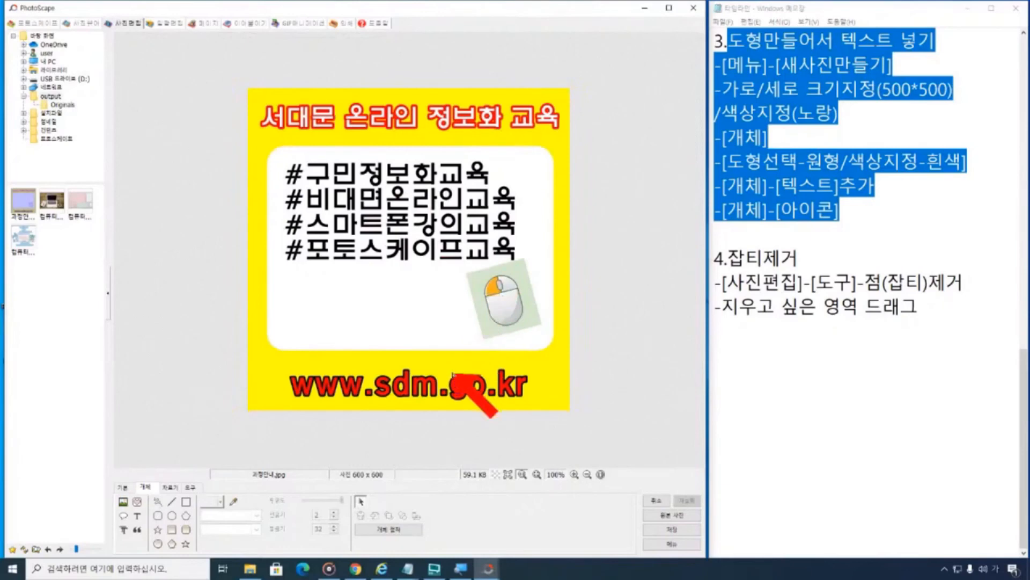
- Browse the icon categories and insert the blue pushpin icon tack_blue.png from the stationery category
click(138, 502)
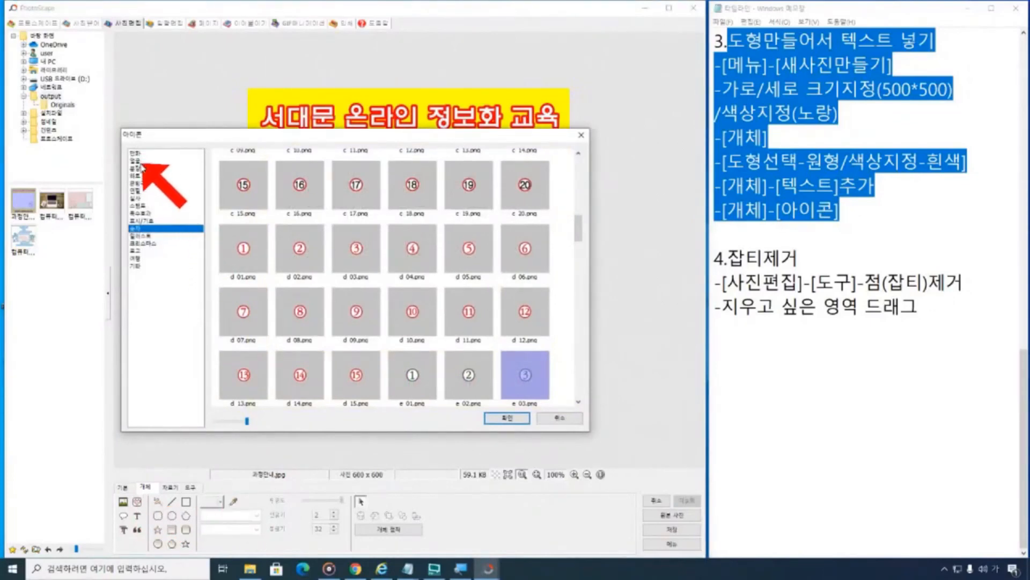
click(143, 168)
click(143, 176)
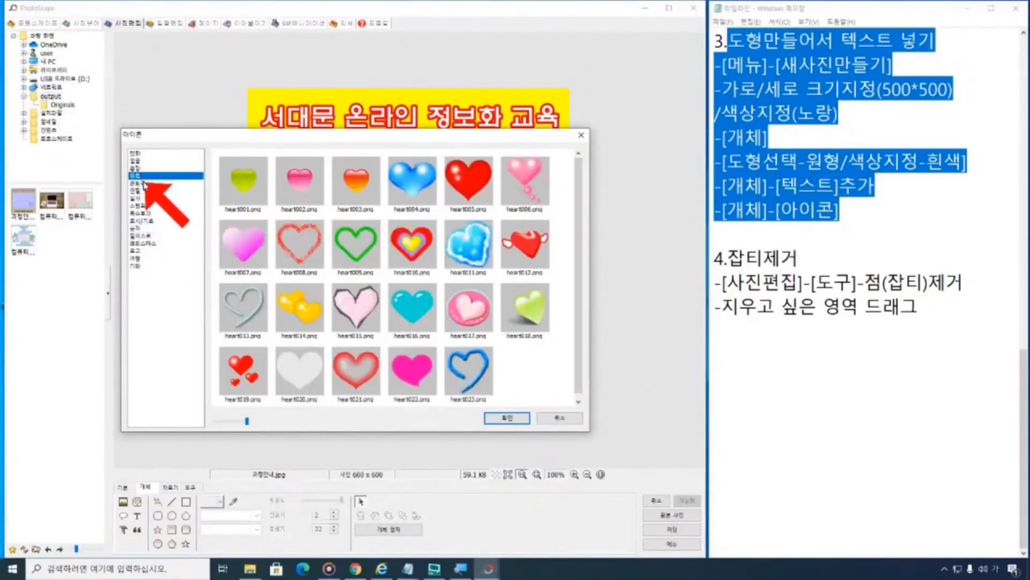
click(144, 183)
click(146, 190)
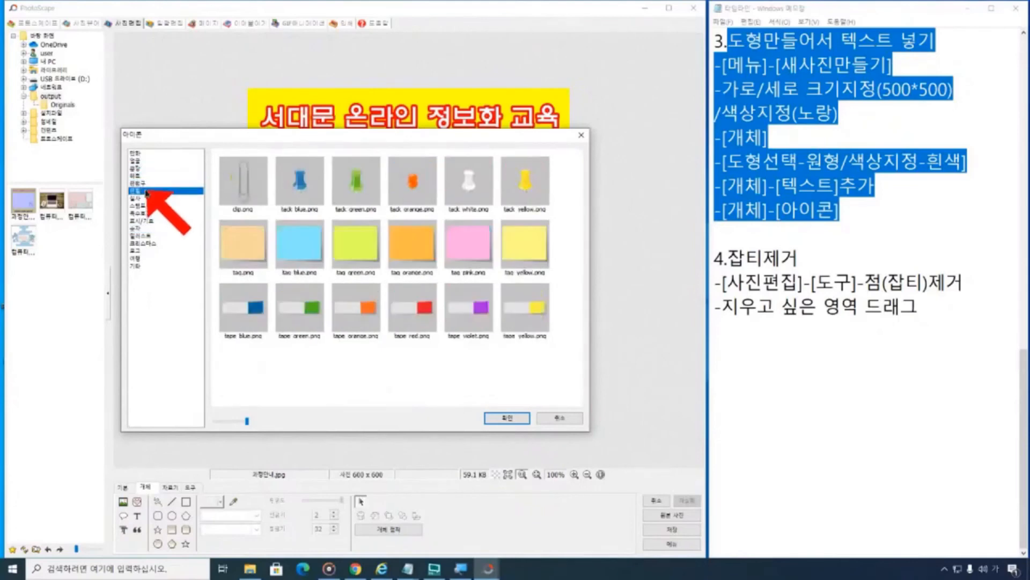
click(146, 183)
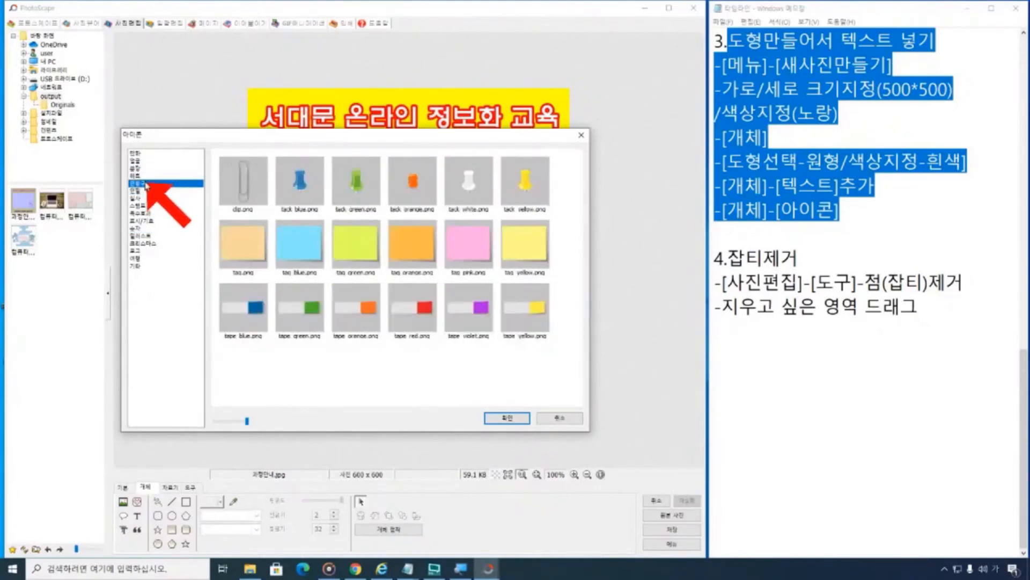
drag(236, 135, 427, 226)
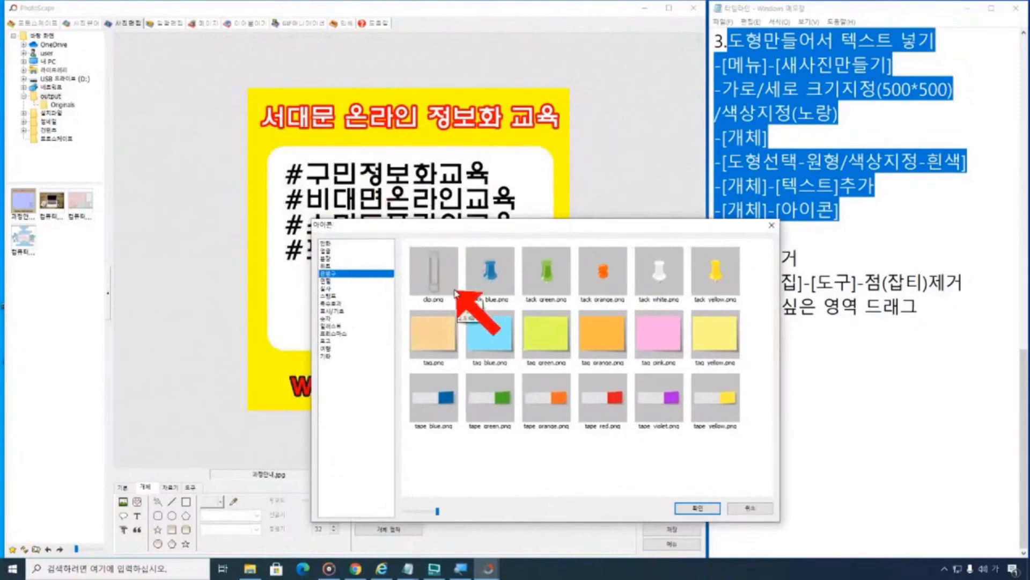
click(510, 287)
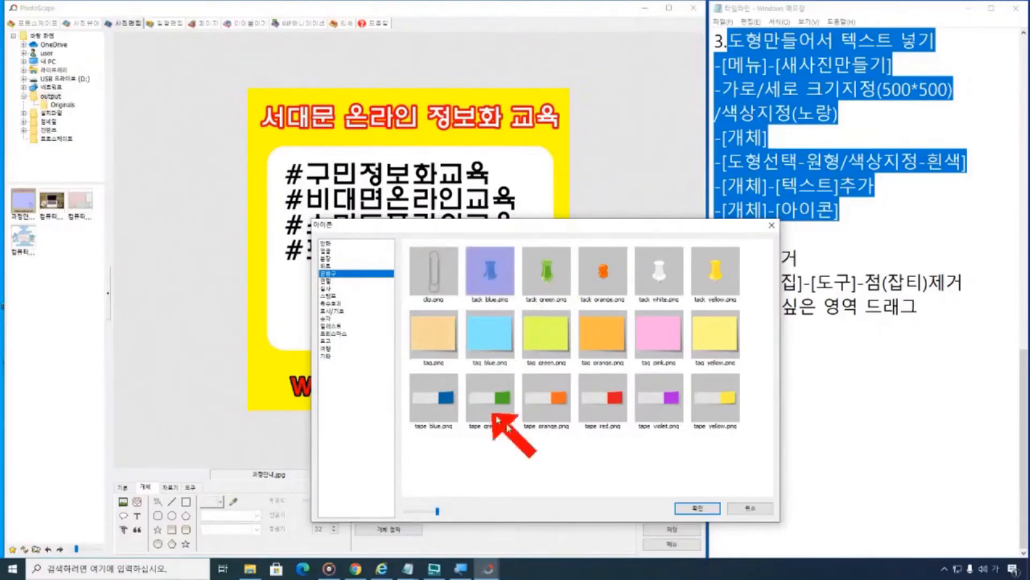
click(696, 508)
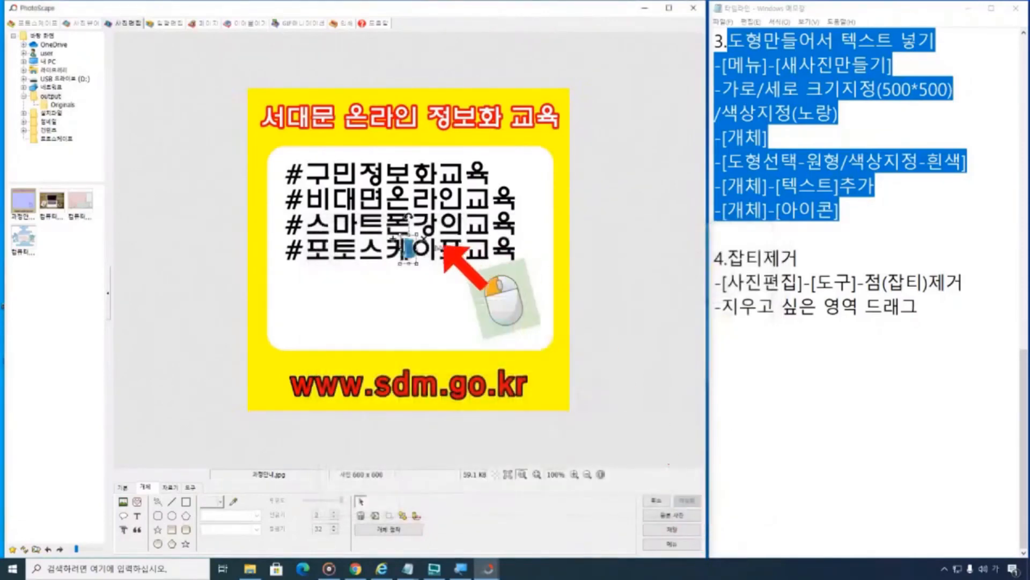
- Position and tilt the blue pushpin at the white box's upper-right corner and save the picture over 과정안내.jpg
drag(413, 262, 548, 172)
drag(536, 110, 549, 112)
click(538, 163)
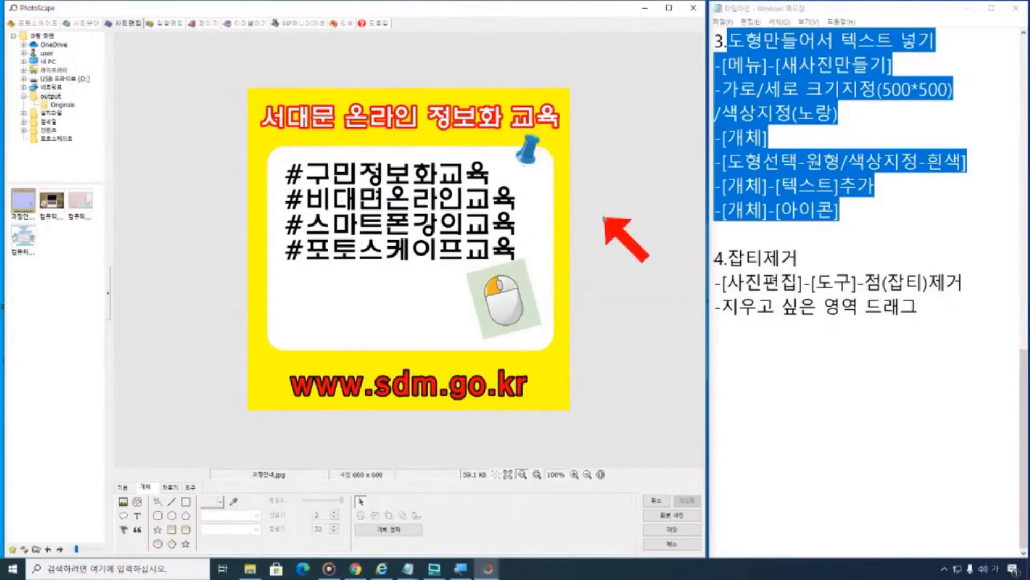
click(672, 529)
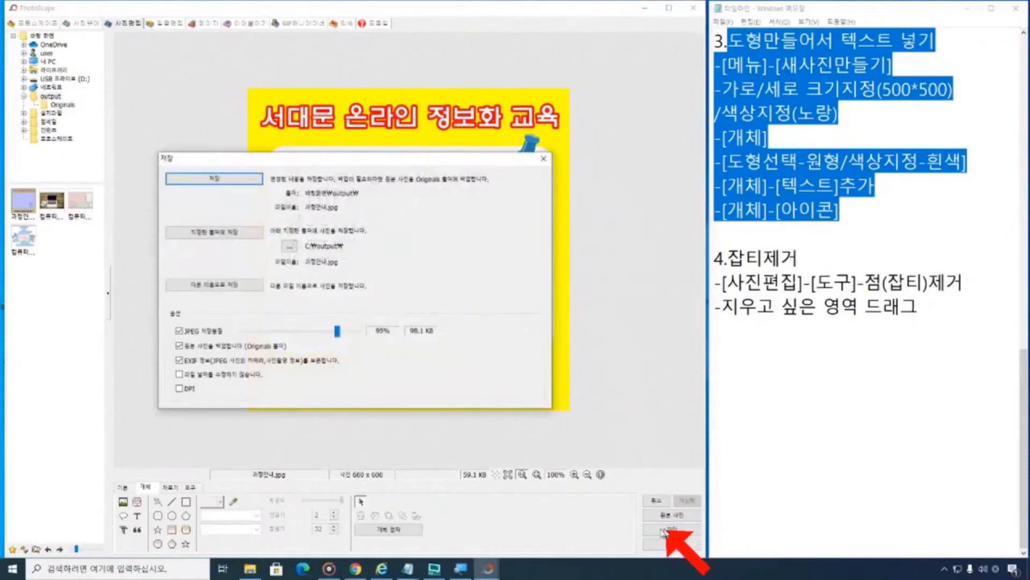
click(231, 174)
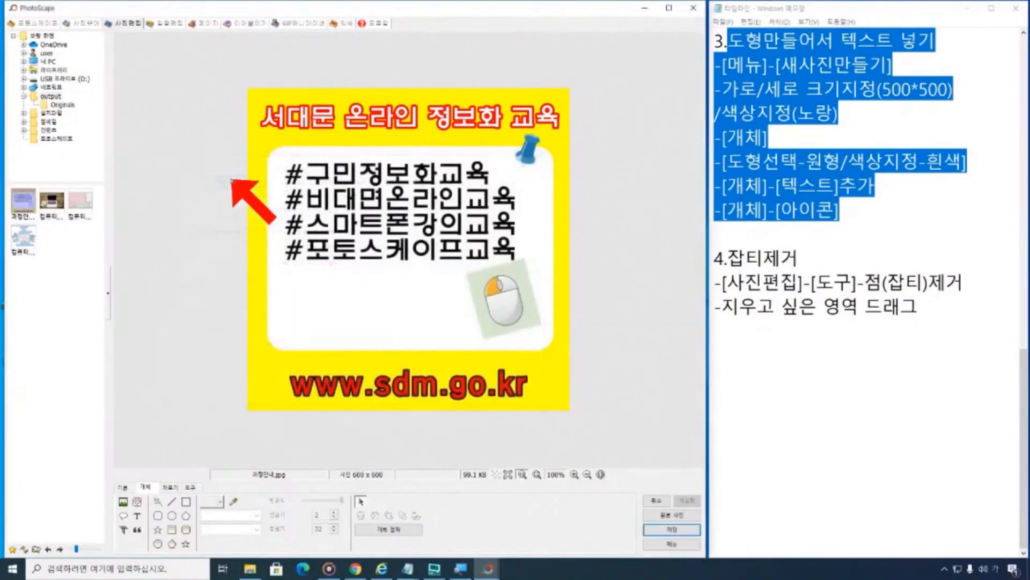
- View the saved 과정안내 picture and the laptop and keyboard pictures in the output folder, and return to the lesson notes in Notepad
click(48, 204)
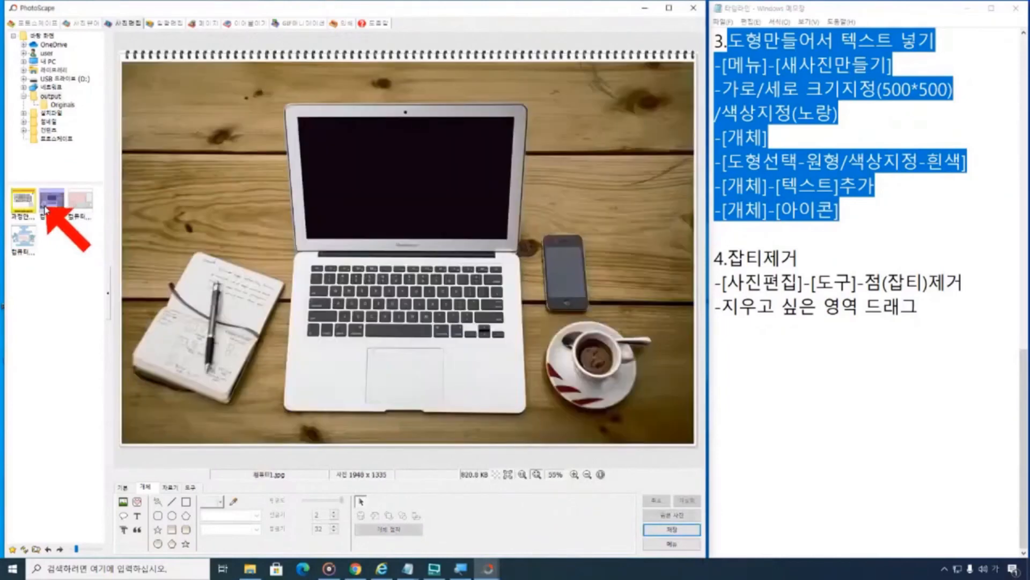
click(75, 204)
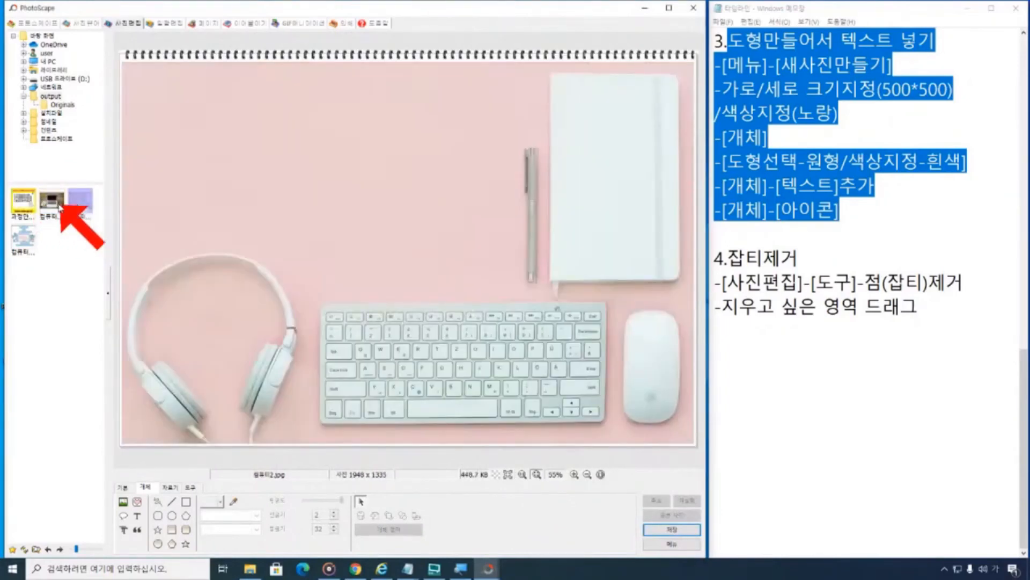
click(60, 207)
click(26, 206)
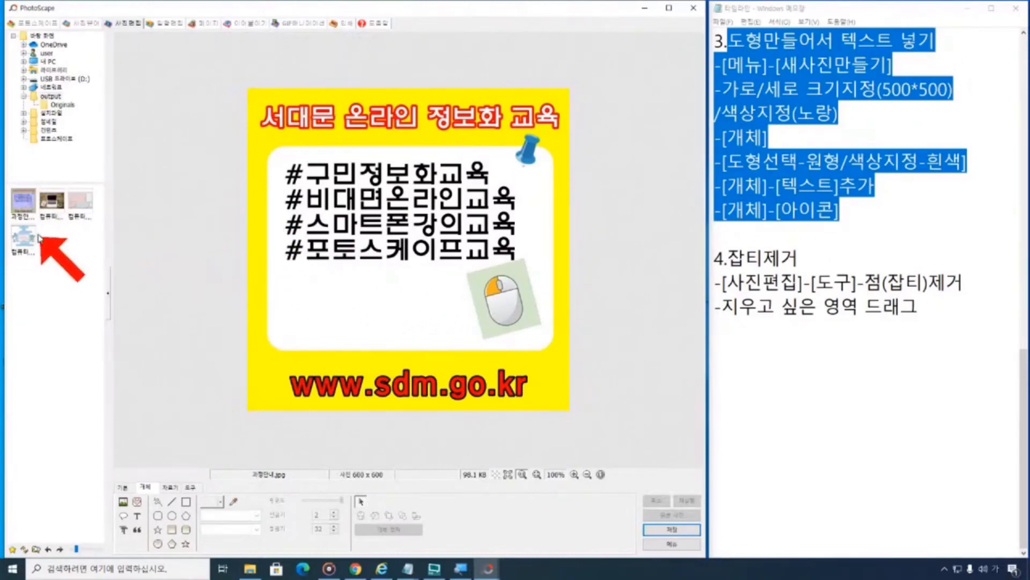
click(48, 208)
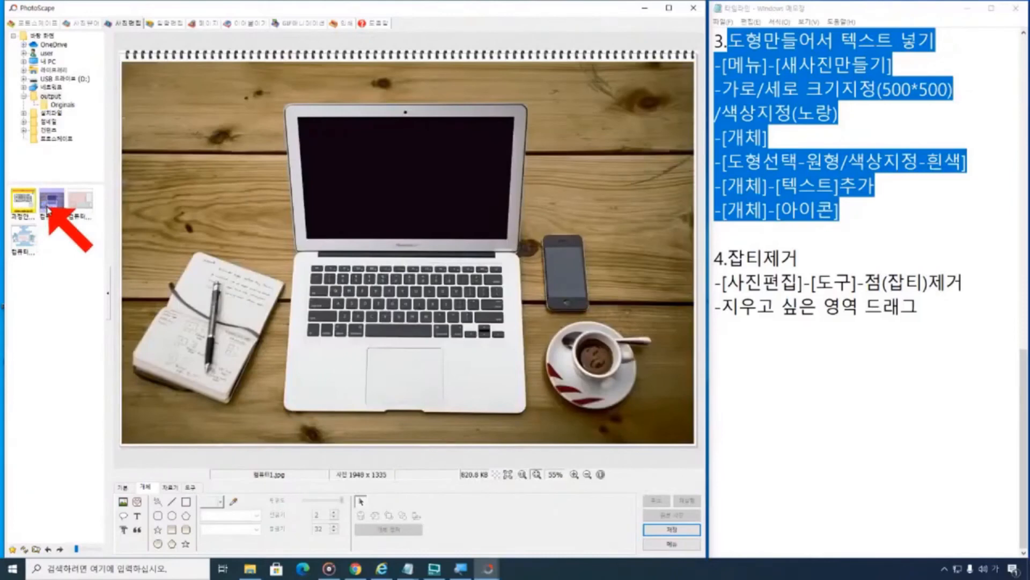
click(81, 201)
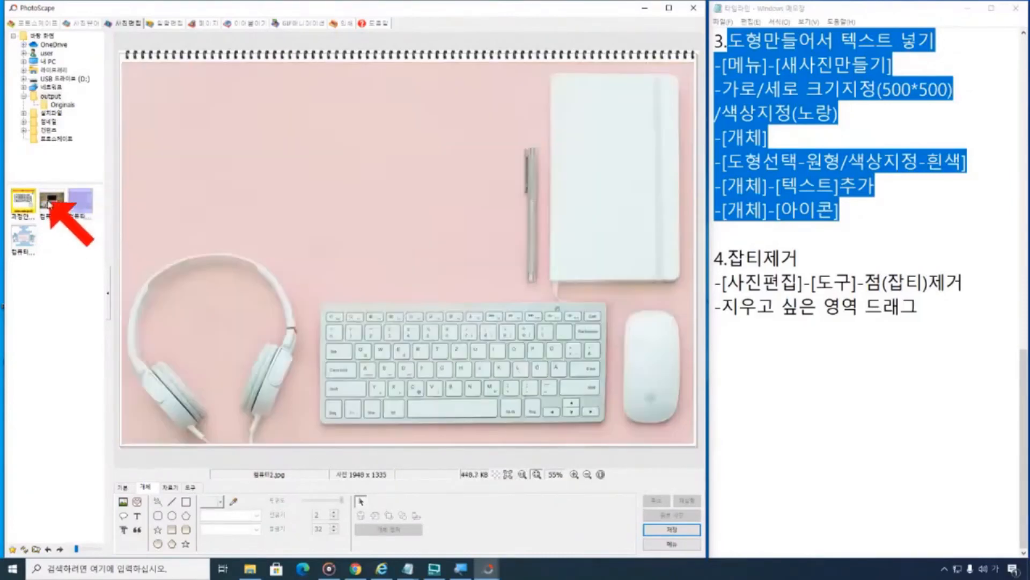
click(49, 204)
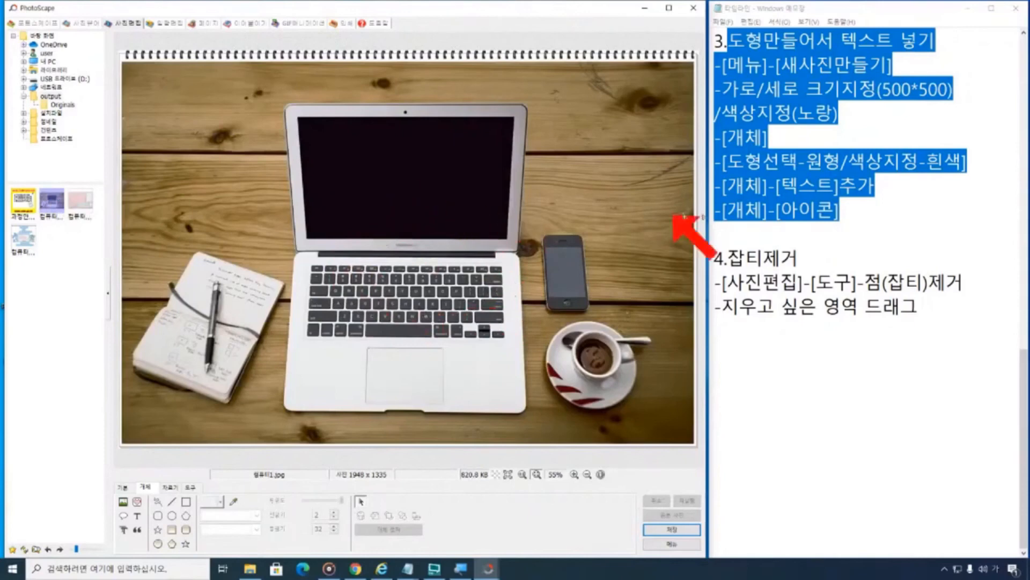
click(921, 309)
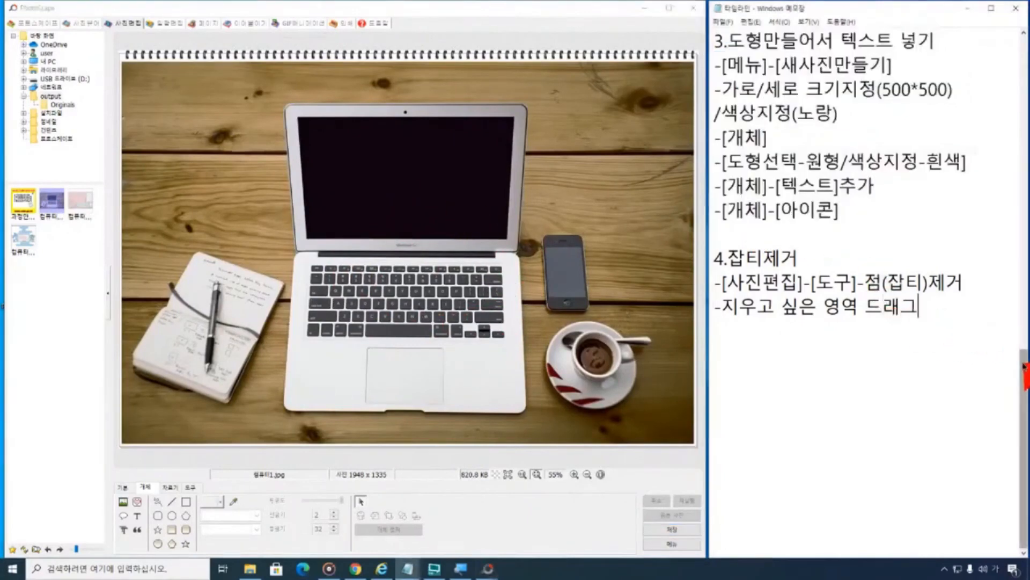
- Remove the small logo lettering from the laptop's lower screen bezel with the 점(잡티) 제거 tool
drag(727, 259, 944, 310)
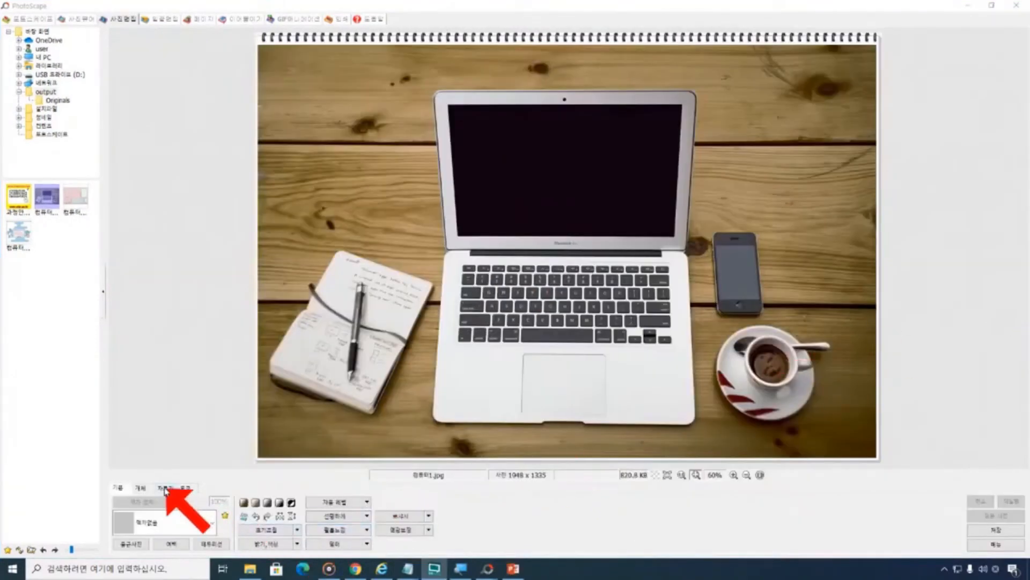
click(185, 488)
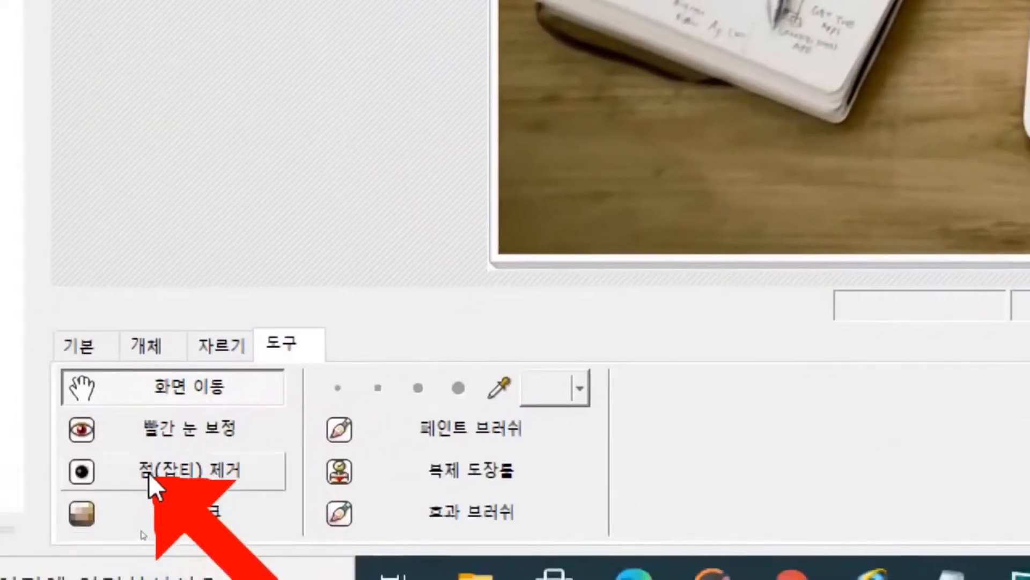
click(149, 472)
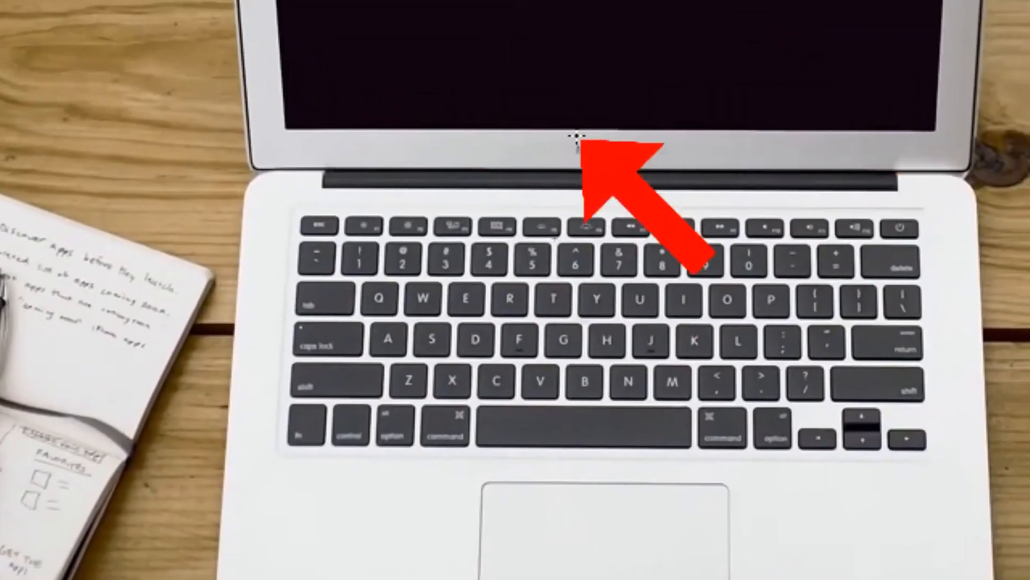
mouse_move(567, 137)
mouse_down()
mouse_move(661, 160)
mouse_move(577, 175)
mouse_move(568, 140)
mouse_move(635, 166)
mouse_move(664, 161)
mouse_move(570, 144)
mouse_up()
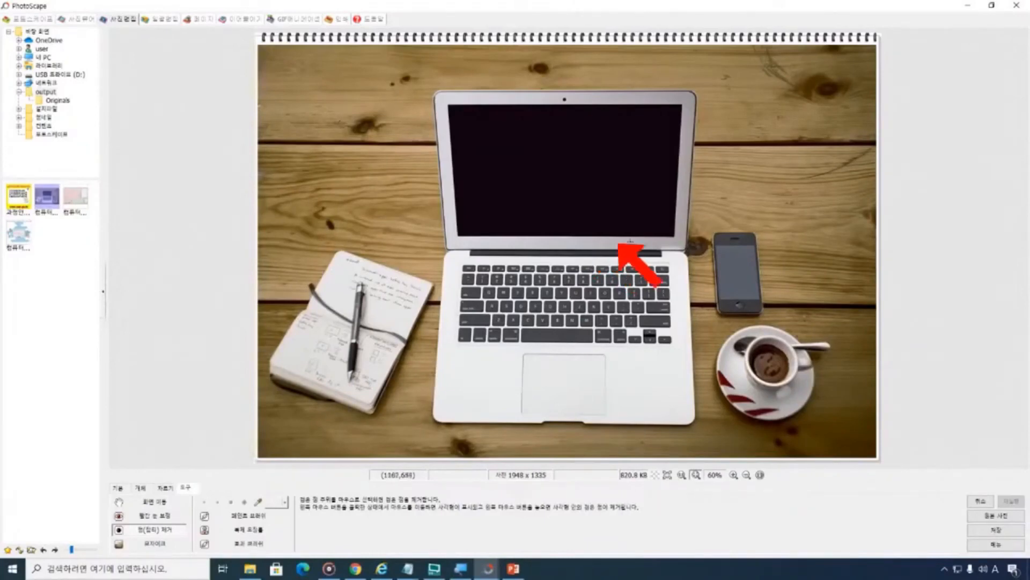
- Close PhotoScape without saving the changes to 컴퓨터1.jpg
click(1016, 5)
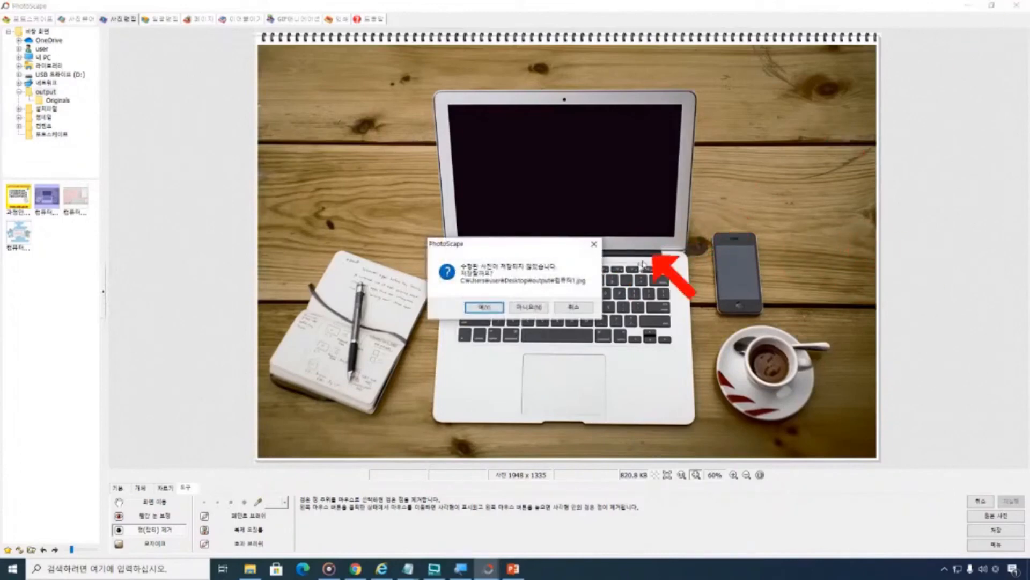
click(532, 308)
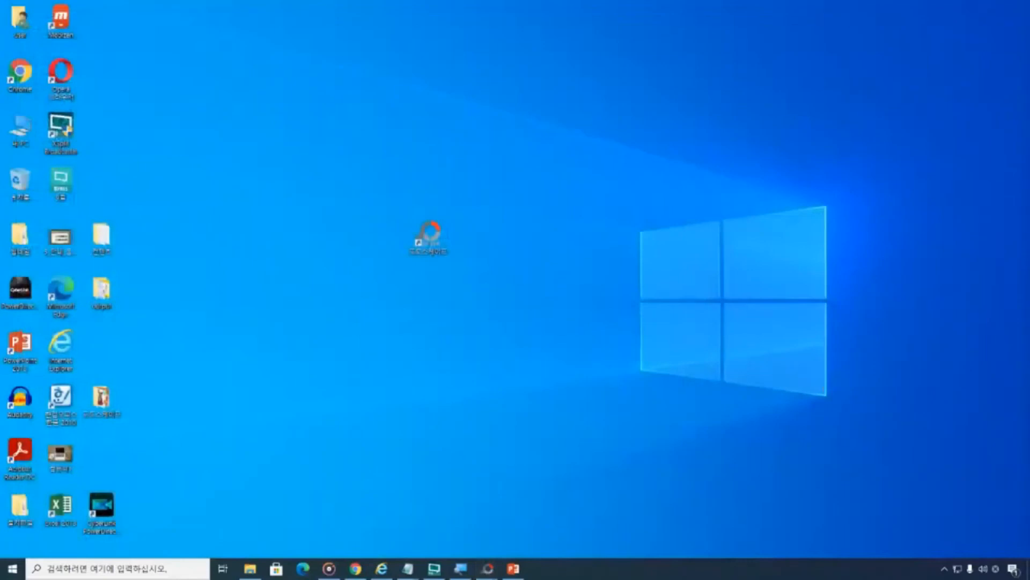